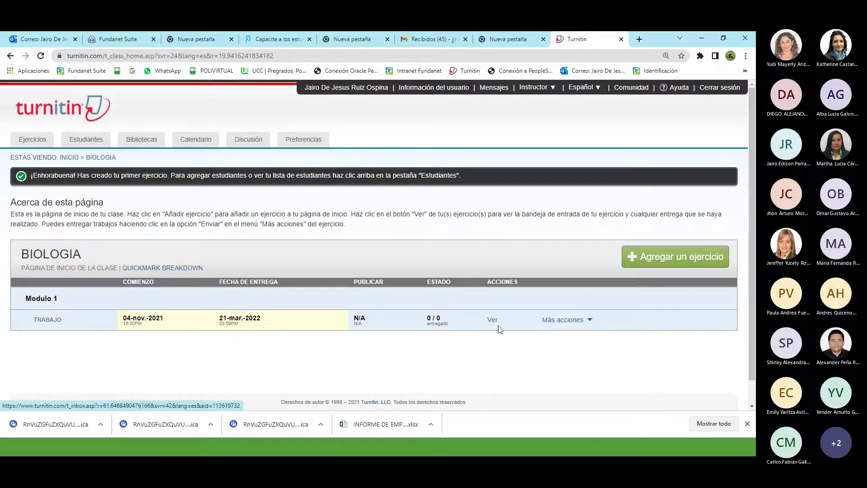
Review the optional settings of the Modulo 1 exercise, including its similarity report options, and return to the BIOLOGIA class page
left_click(587, 321)
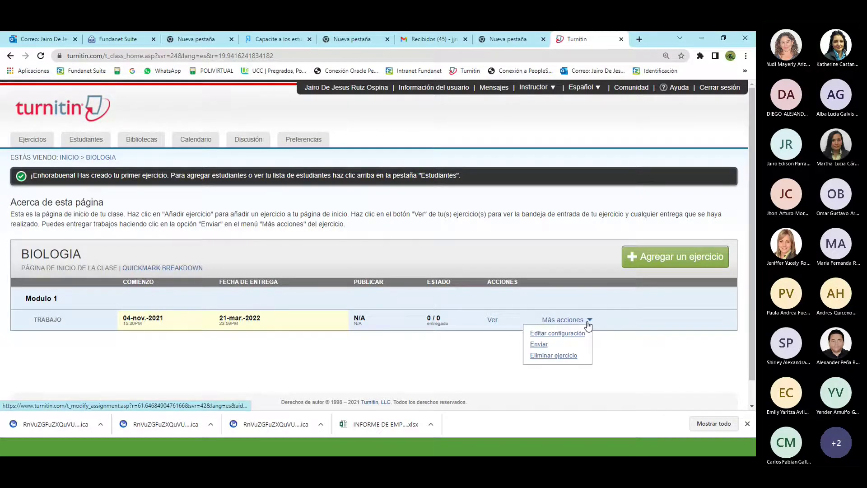
left_click(550, 335)
scroll(279, 280, "down", 4)
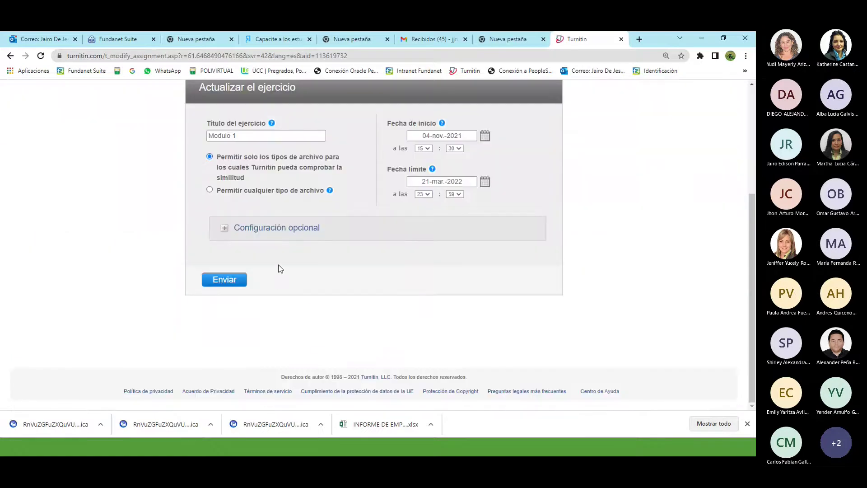
left_click(244, 234)
scroll(316, 300, "down", 12)
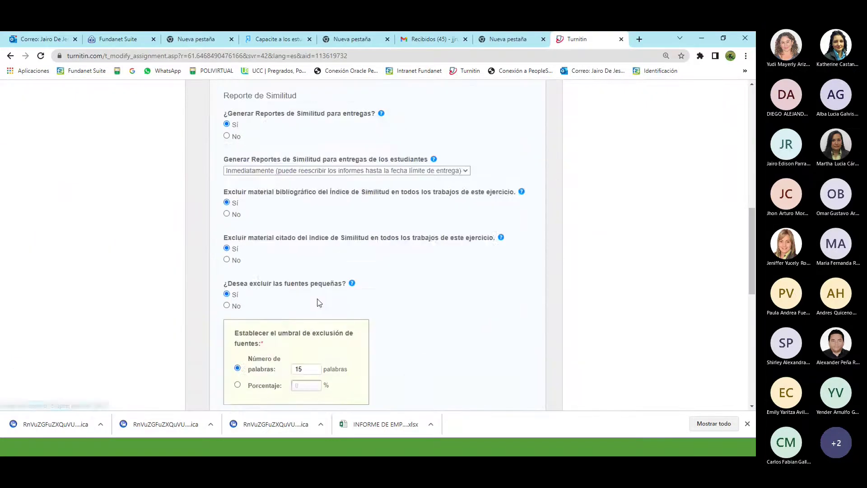
scroll(321, 302, "up", 5)
scroll(321, 301, "up", 5)
left_click(10, 56)
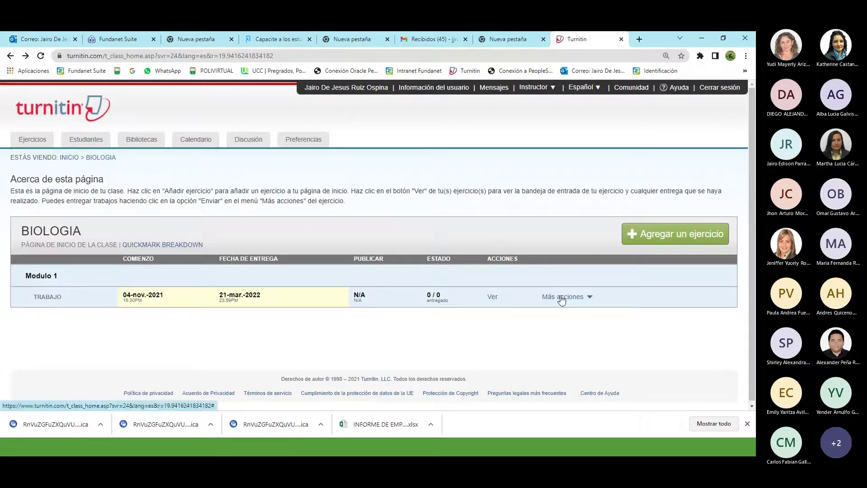
Open the individual file submission form for the Modulo 1 exercise
mouse_move(561, 299)
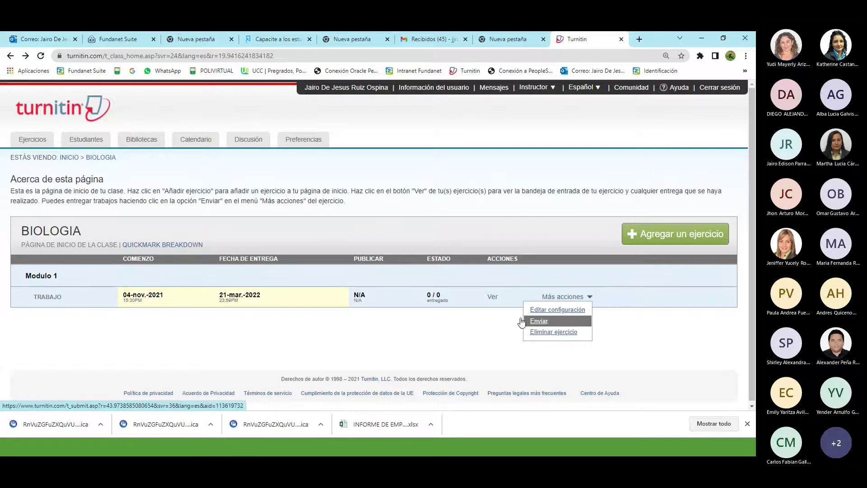
left_click(538, 321)
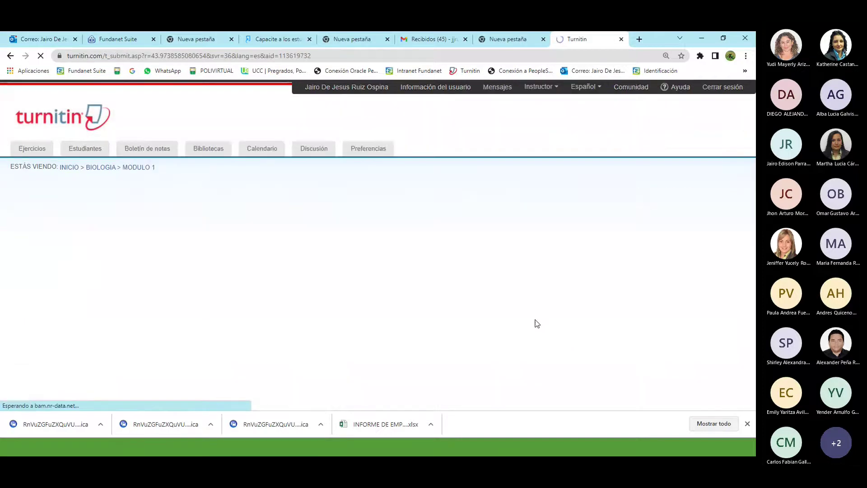
scroll(78, 240, "down", 3)
scroll(79, 235, "up", 1)
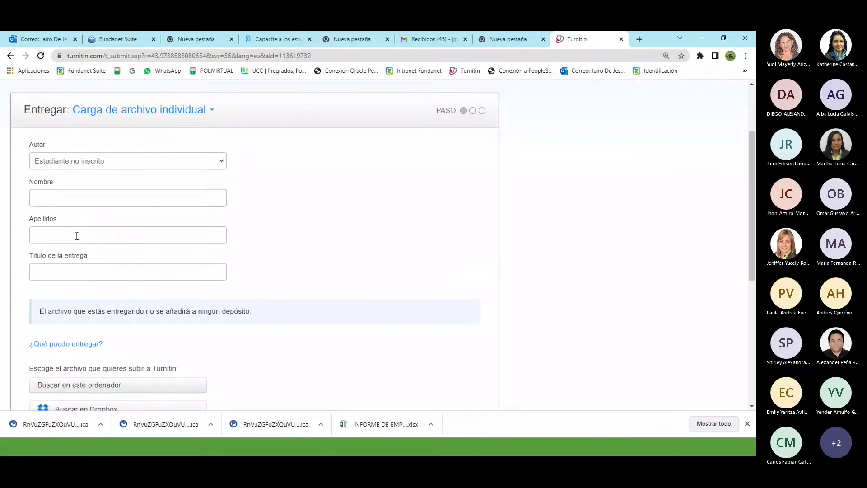
scroll(141, 231, "up", 1)
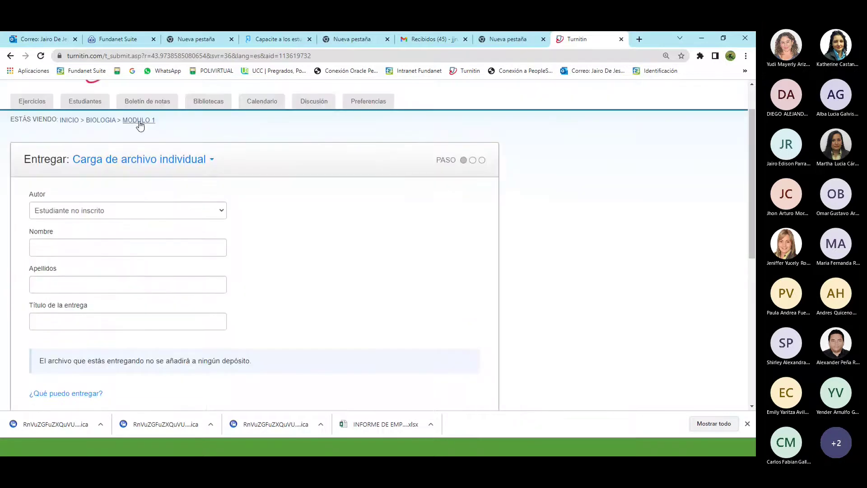
Check the agenda slide in the presentation and examine the Nombre, Apellidos and Título de la entrega fields of the individual upload form
key("alt+Tab")
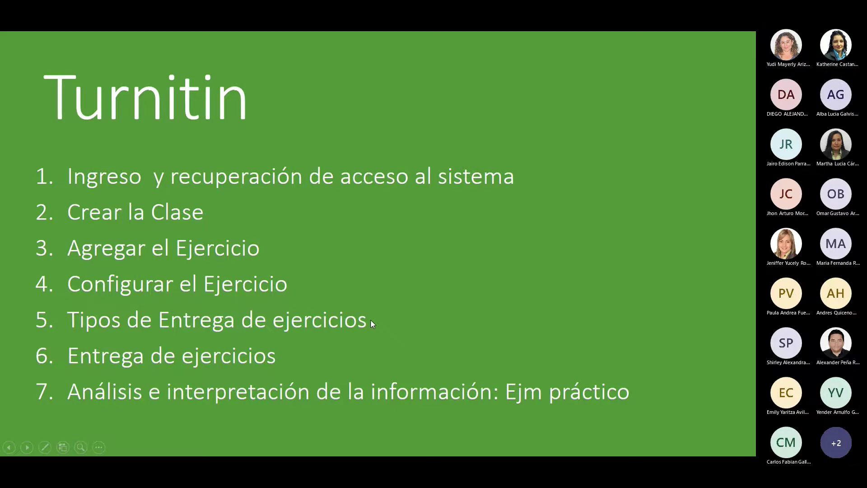
key("alt+Tab")
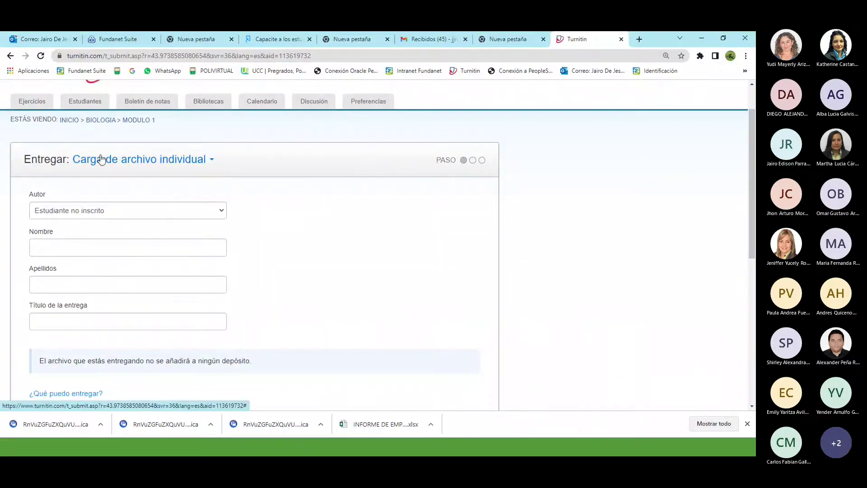
left_click(74, 245)
left_click(105, 301)
left_click(77, 282)
left_click(163, 301)
left_click(68, 318)
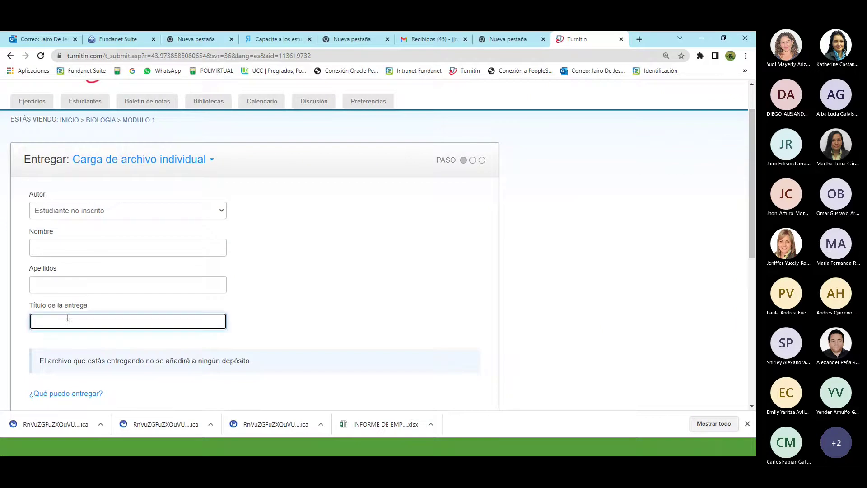
left_click(276, 251)
Change the submission method to Carga de archivos múltiples and go over the file preview table
left_click(213, 162)
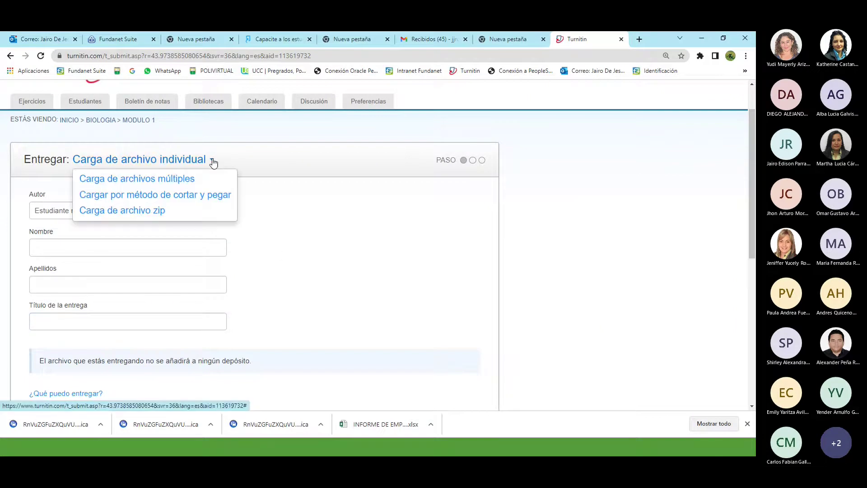
left_click(117, 180)
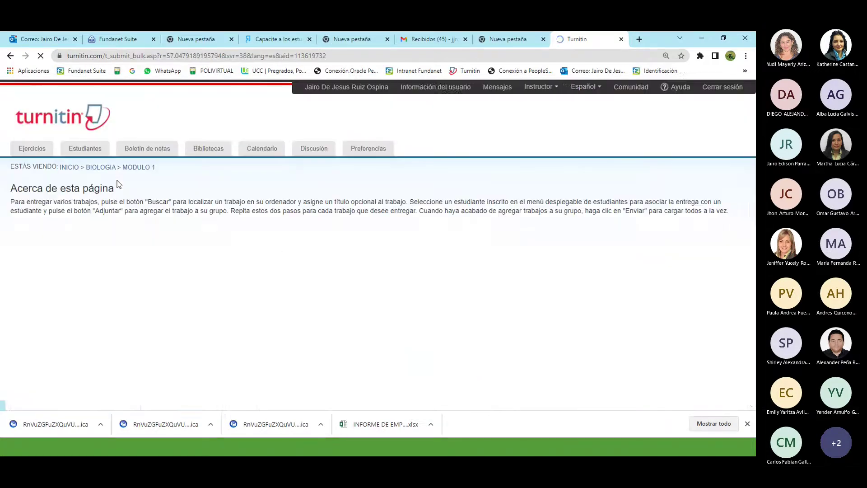
scroll(2, 250, "down", 3)
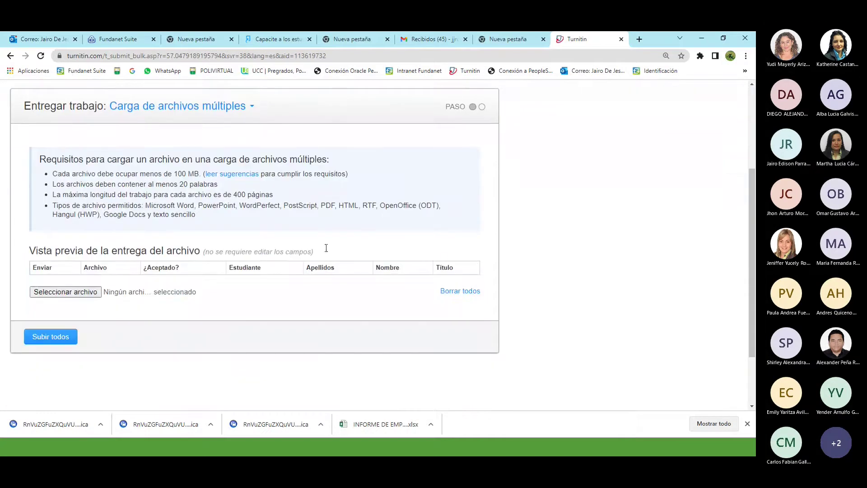
left_click_drag(83, 270, 300, 300)
Add the file "Registro de conversaciones Convocatorias I _ Configuración de parámetros 2019_05_13 09_42" from Documentos to the multiple upload
left_click(51, 293)
left_click(50, 293)
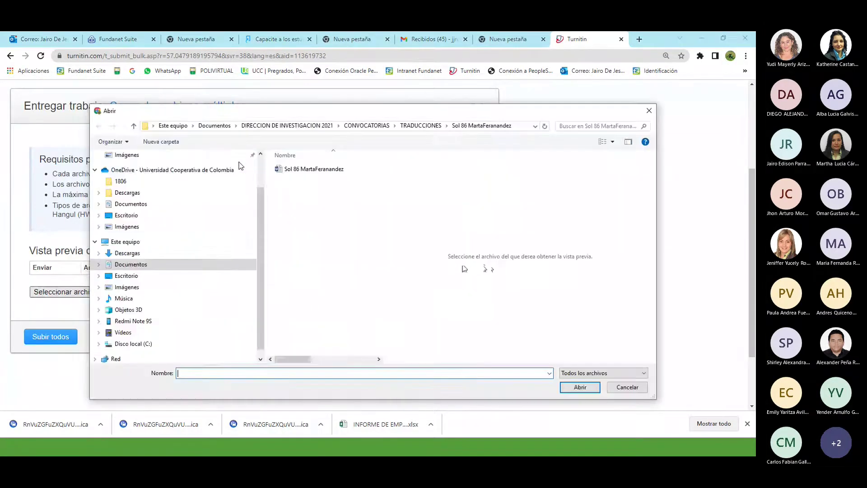
left_click(117, 265)
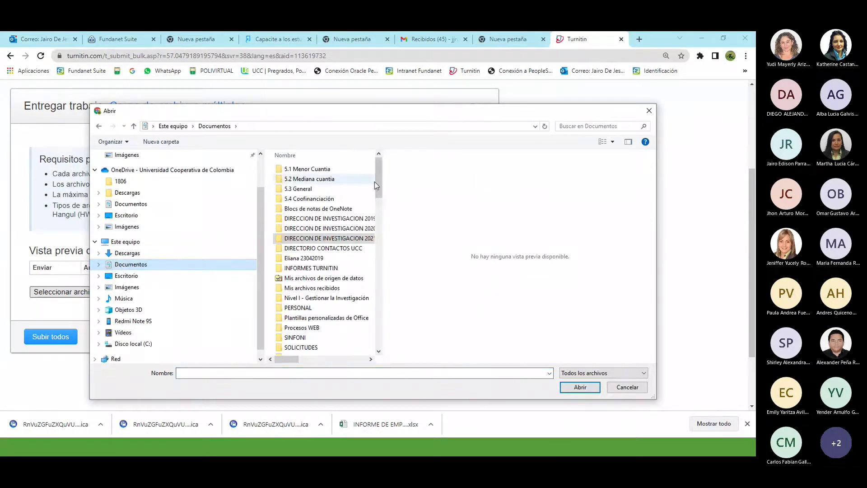
scroll(377, 246, "down", 3)
scroll(379, 250, "down", 5)
left_click(311, 311)
left_click(310, 320)
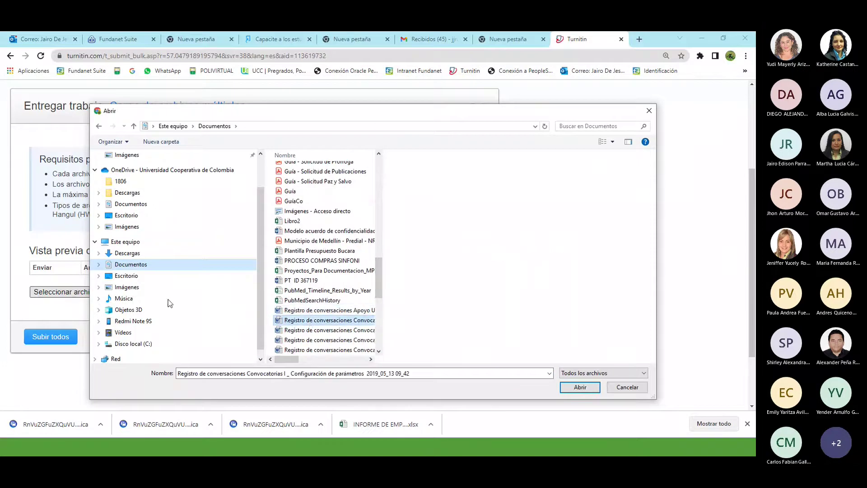
key("Return")
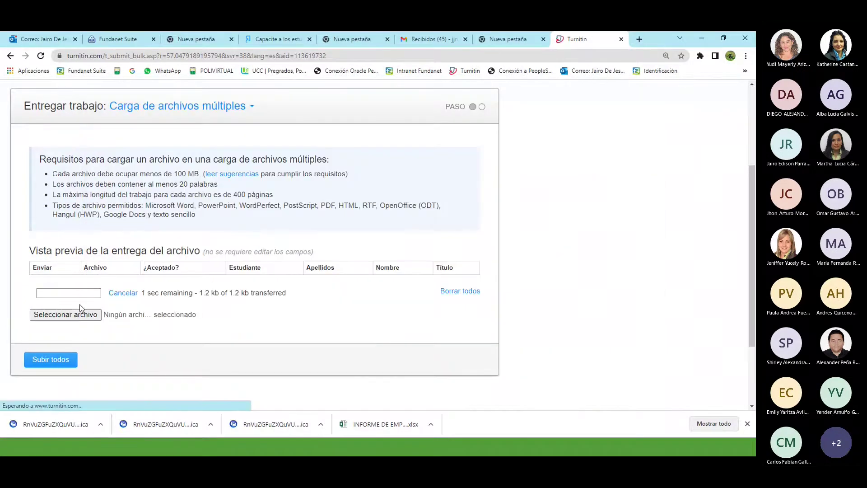
Add "Registro de conversaciones Formación Fundanet PC _ Universidad Cooperativa de Colombia _1_ 2019_09_06 12_01" as the second file of the multiple upload
left_click(65, 315)
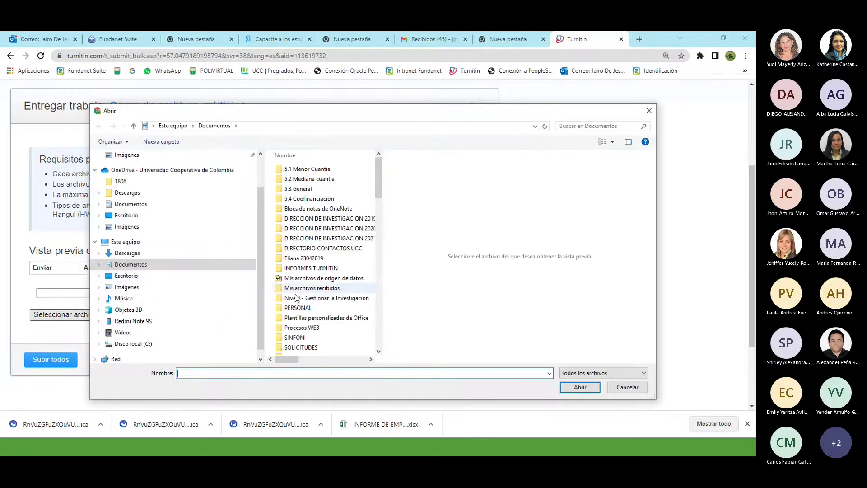
left_click_drag(378, 178, 378, 281)
left_click(320, 309)
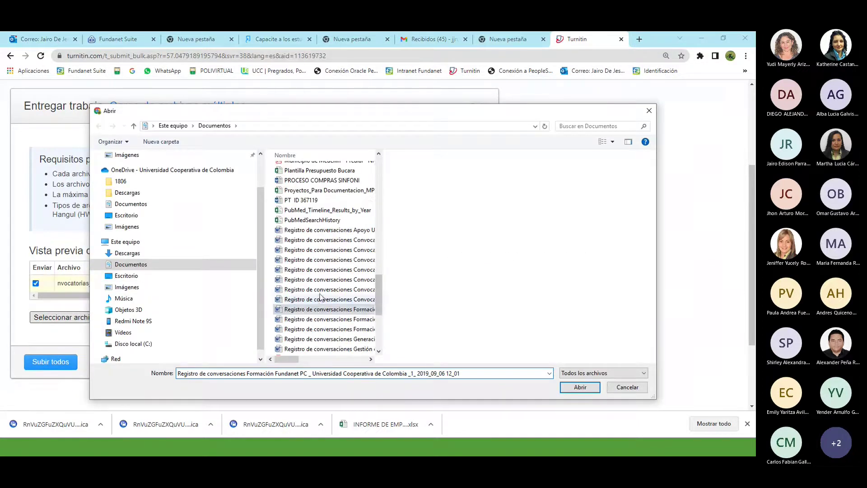
left_click(580, 387)
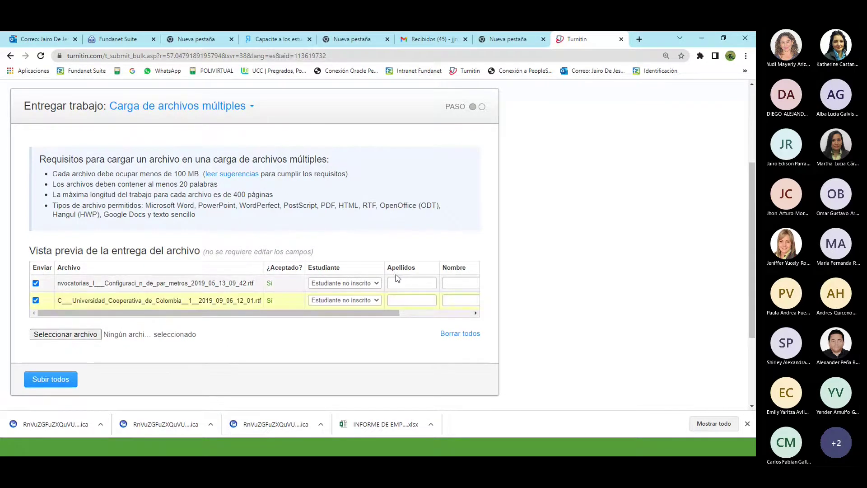
Examine the Apellidos, Nombre and Título fields for the added files without filling them in
left_click(406, 284)
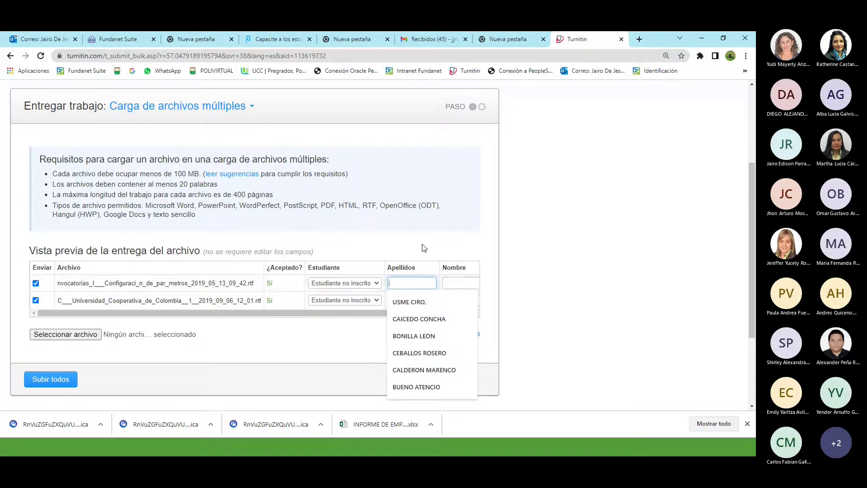
left_click(464, 252)
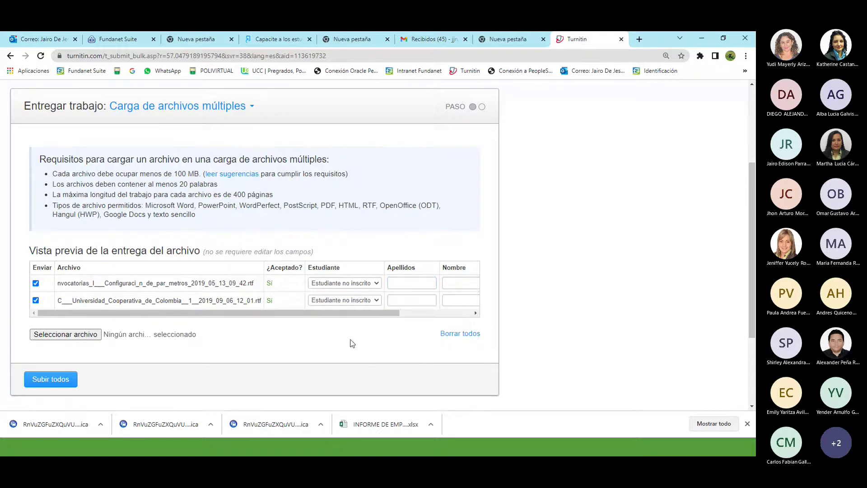
left_click_drag(353, 313, 446, 313)
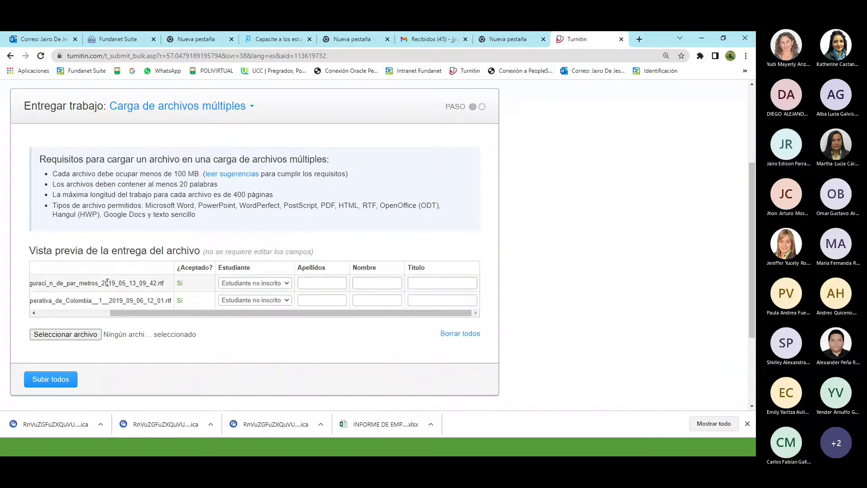
scroll(165, 119, "up", 1)
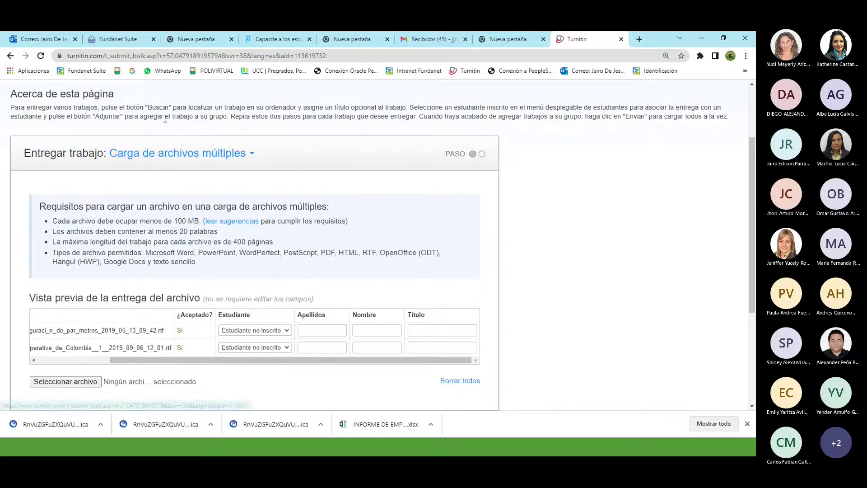
Change the submission method to Cargar por método de cortar y pegar and place the cursor in the Corta y pega tu trabajo box
left_click(248, 158)
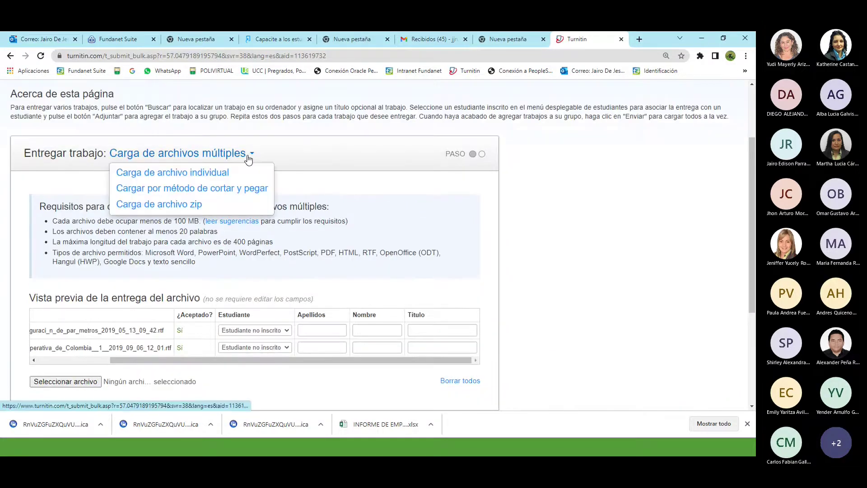
left_click(174, 188)
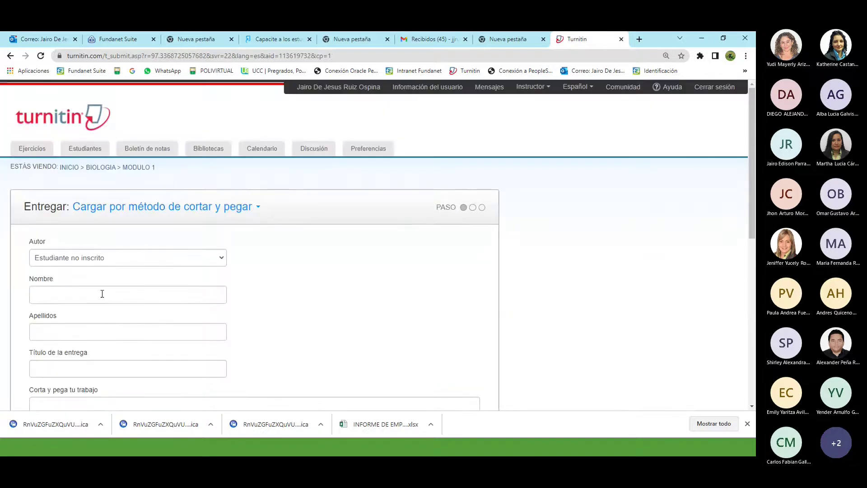
scroll(236, 292, "down", 3)
left_click(76, 275)
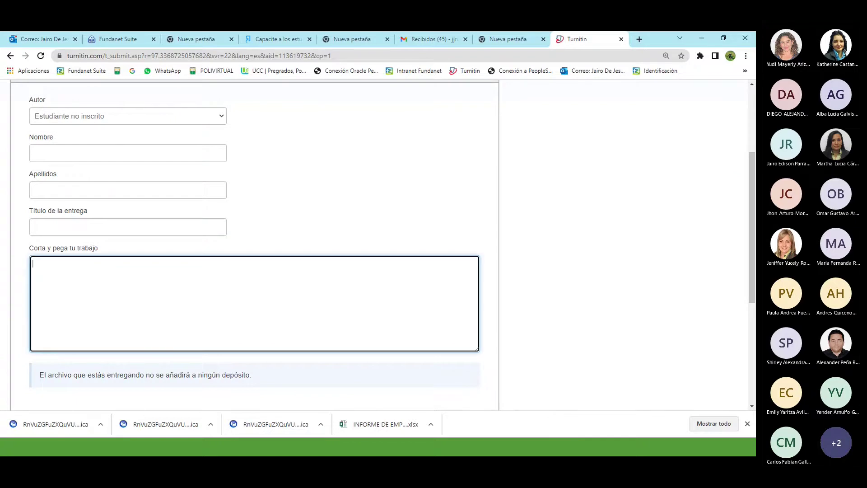
Open the semilleros-de-investigacion-2021-1 workbook from the CAPACITACION folder and look over its contents
key("super")
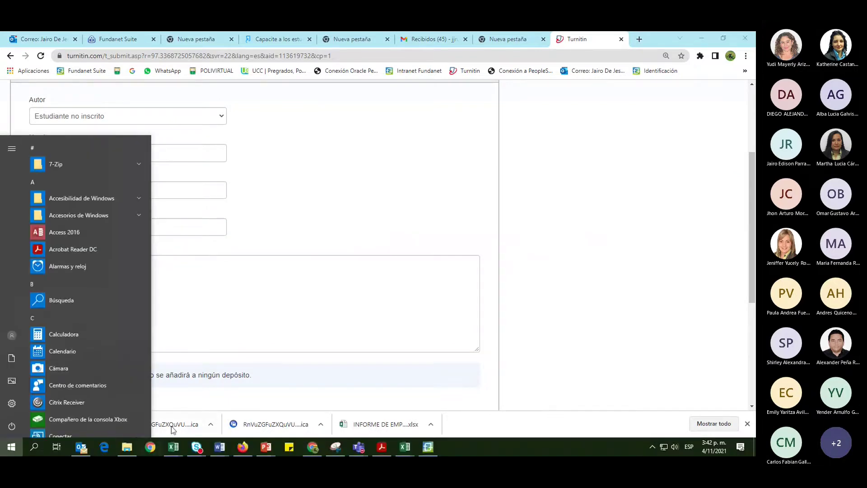
left_click(128, 448)
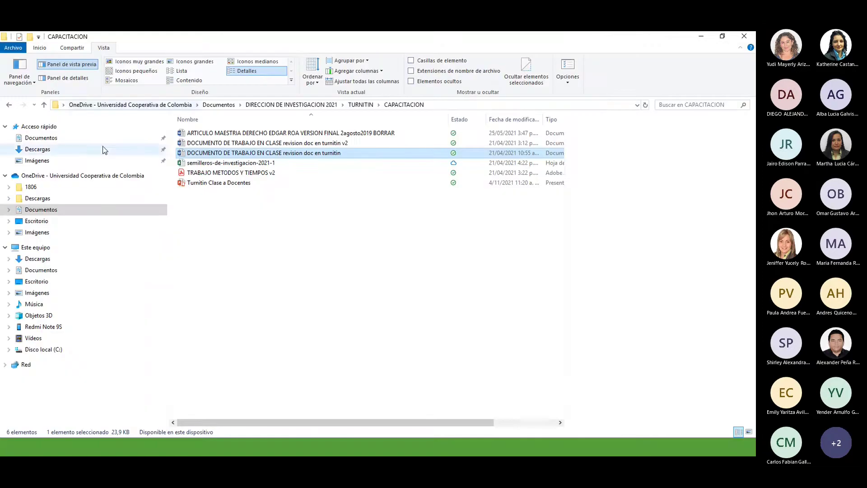
double_click(218, 163)
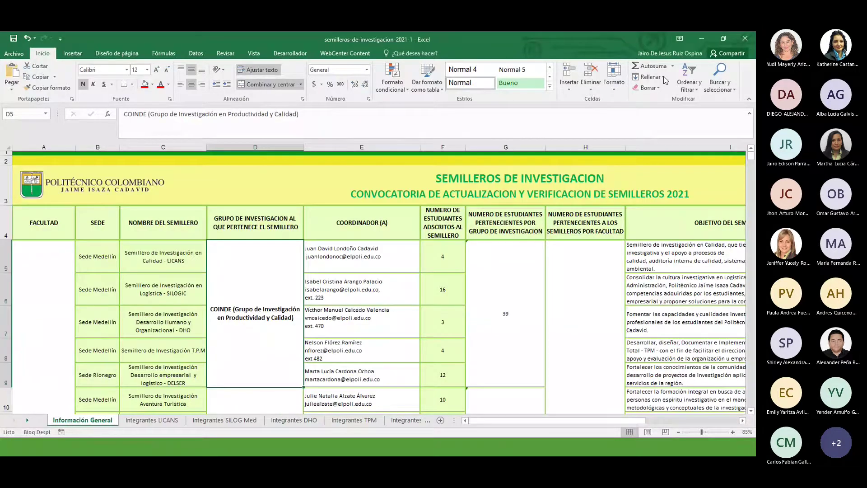
scroll(464, 240, "down", 5)
scroll(465, 238, "up", 5)
Open DOCUMENTO DE TRABAJO EN CLASE revision doc en turnitin from the CAPACITACION folder in Word
key("alt+Tab")
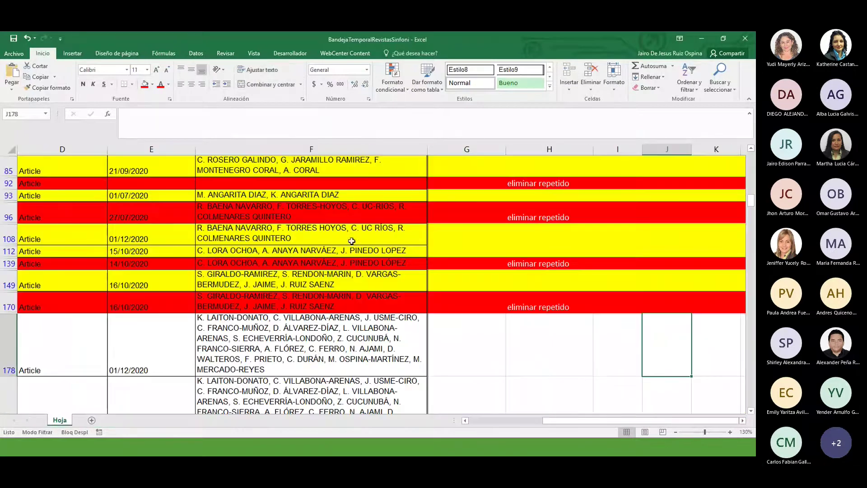
key("alt+Tab")
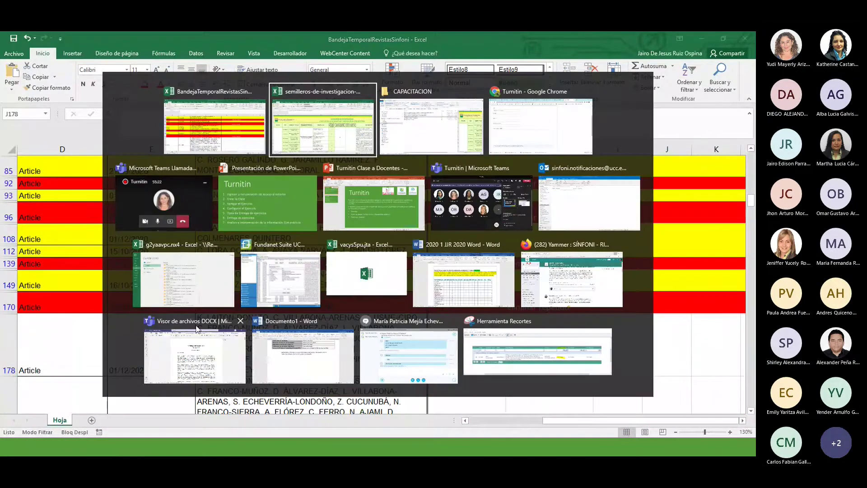
left_click(209, 359)
key("alt+Tab")
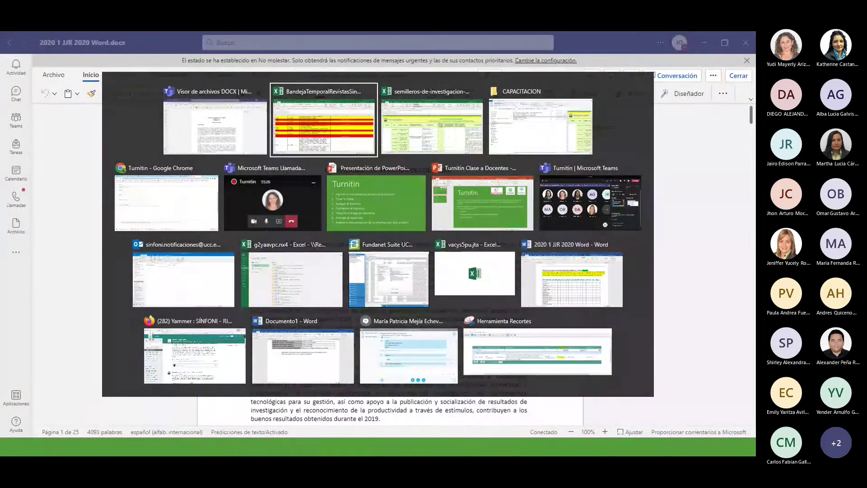
key("super")
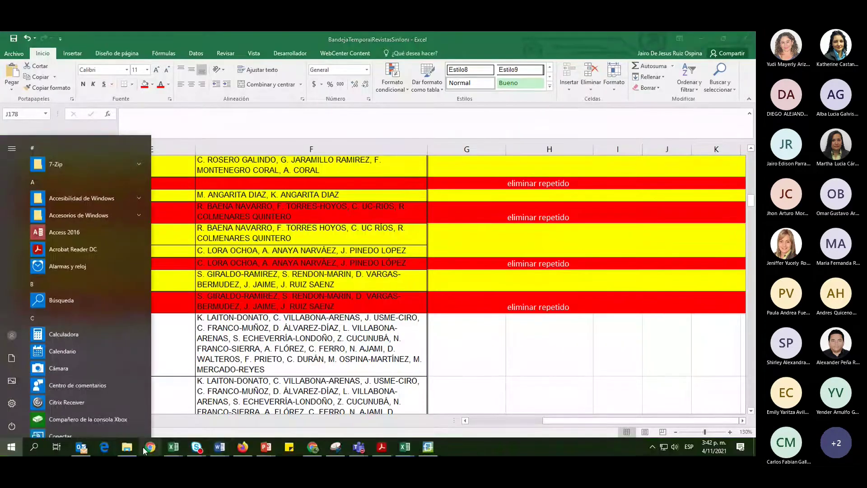
left_click(163, 193)
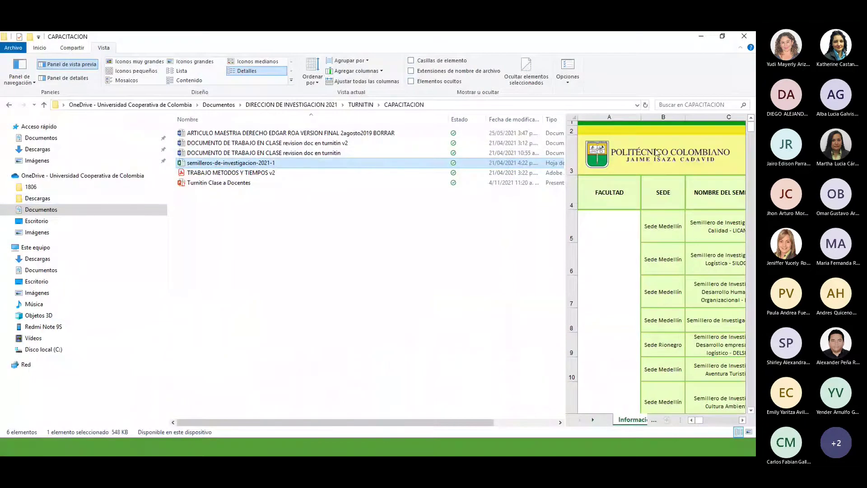
left_click(215, 154)
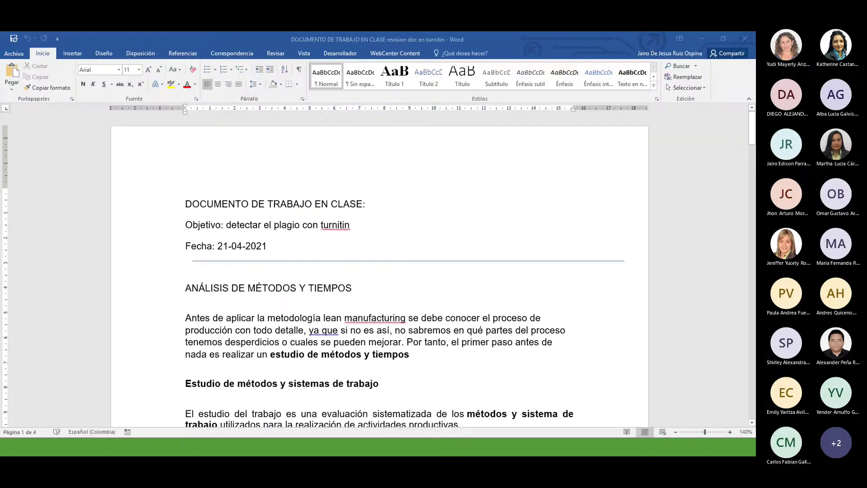
Copy the first paragraph under the HISTORIA heading, starting with "Los conceptos básicos sobre MTM"
scroll(305, 172, "down", 9)
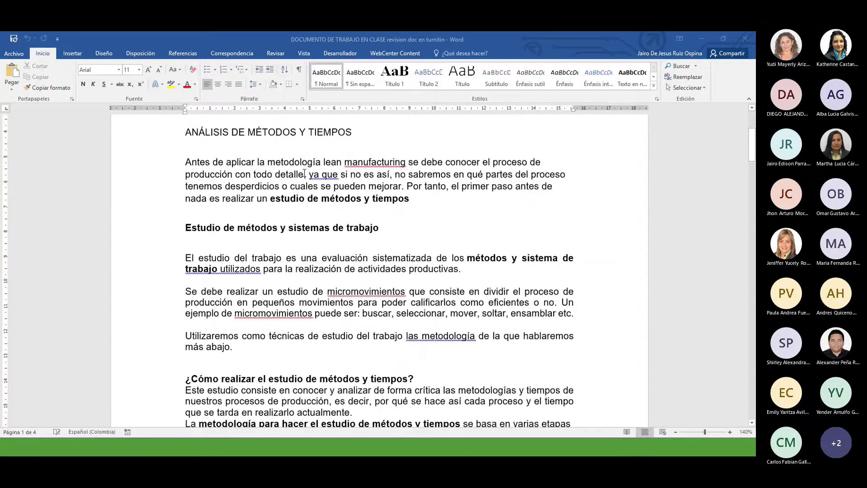
scroll(305, 172, "down", 20)
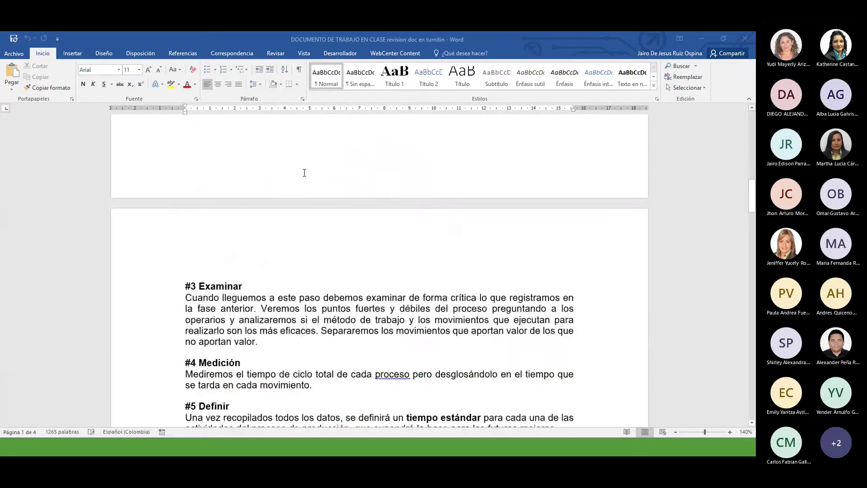
scroll(305, 173, "down", 12)
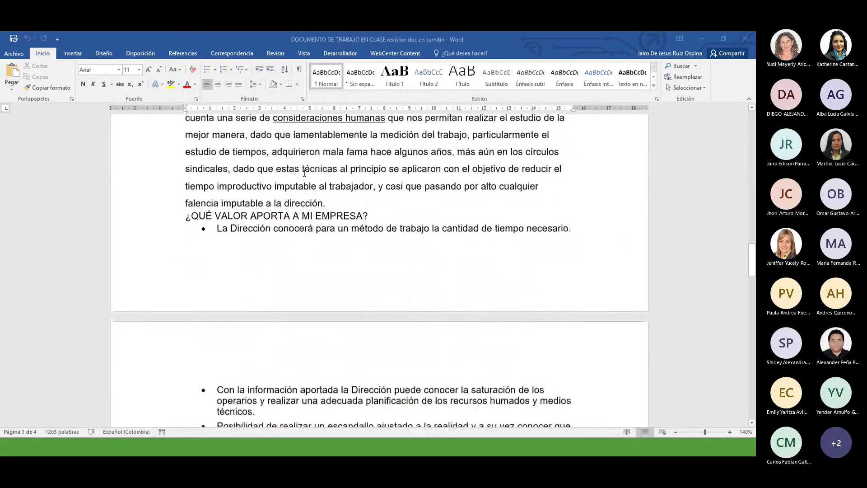
scroll(304, 173, "down", 5)
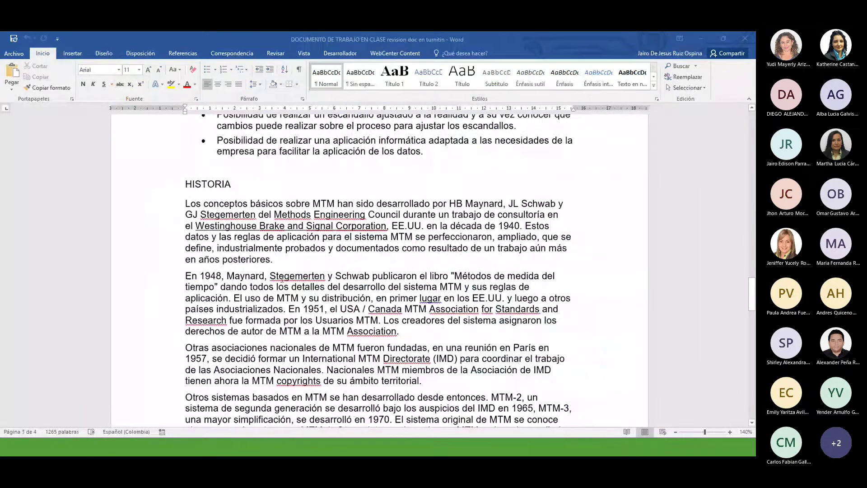
left_click_drag(281, 262, 193, 204)
key("ctrl+c")
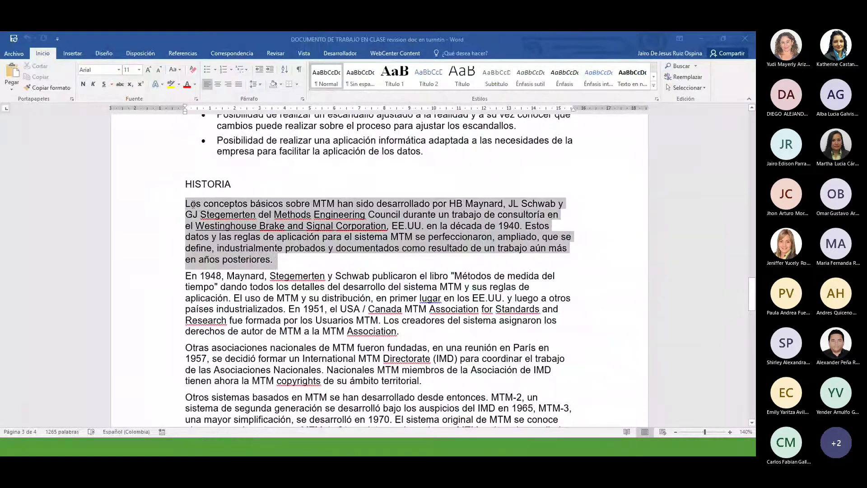
right_click(232, 216)
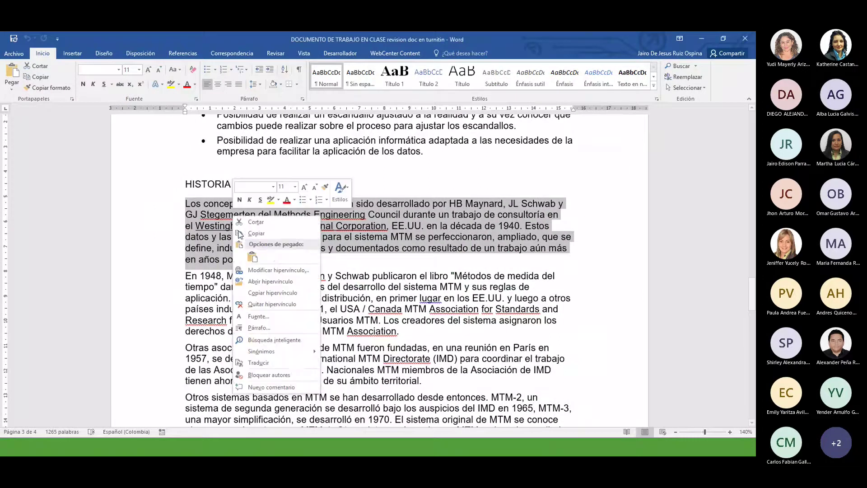
left_click(265, 236)
Switch to the Turnitin submission form in Chrome and fill in the author's first name, surname and the submission title Historia trabajo aula
key("alt+Tab")
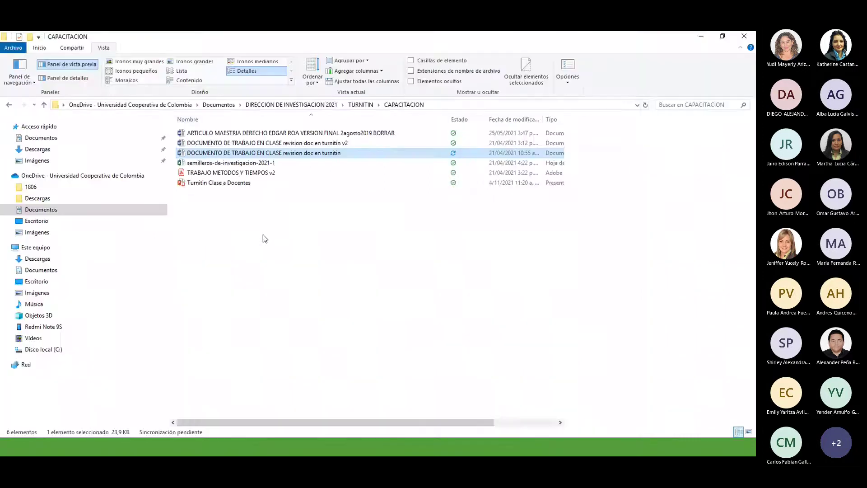
key("alt+Tab")
key("alt+Tab")
key("alt+Tab")
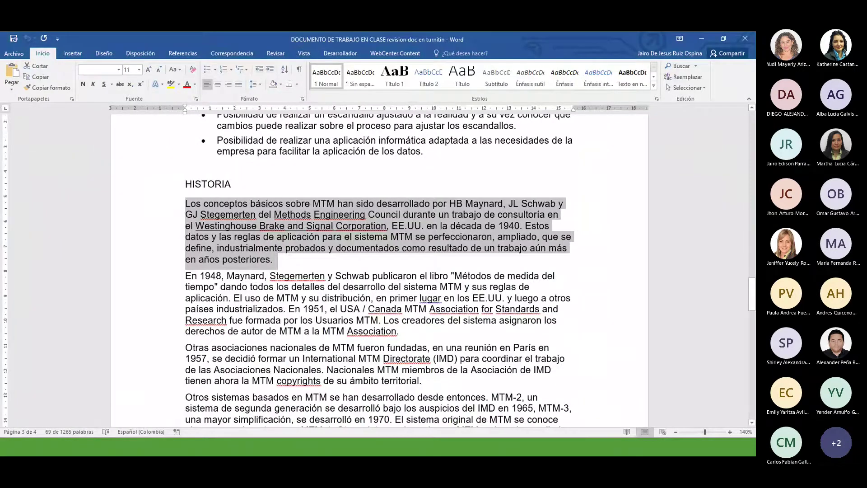
key("super")
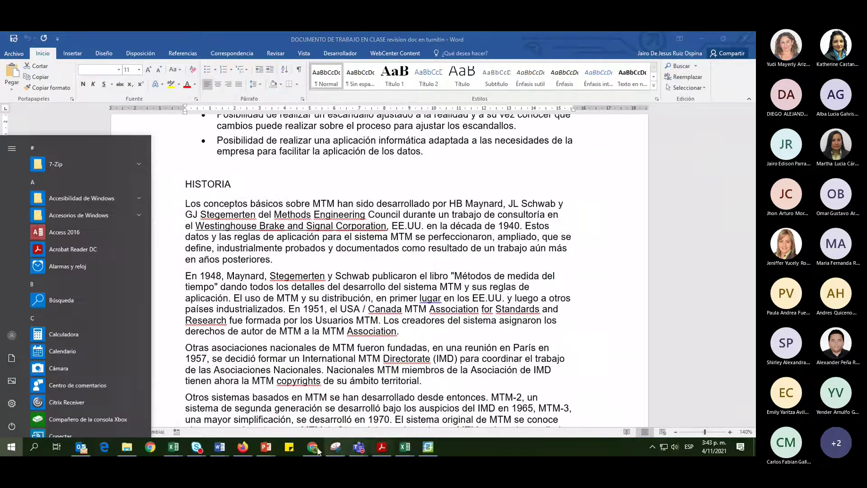
left_click(312, 447)
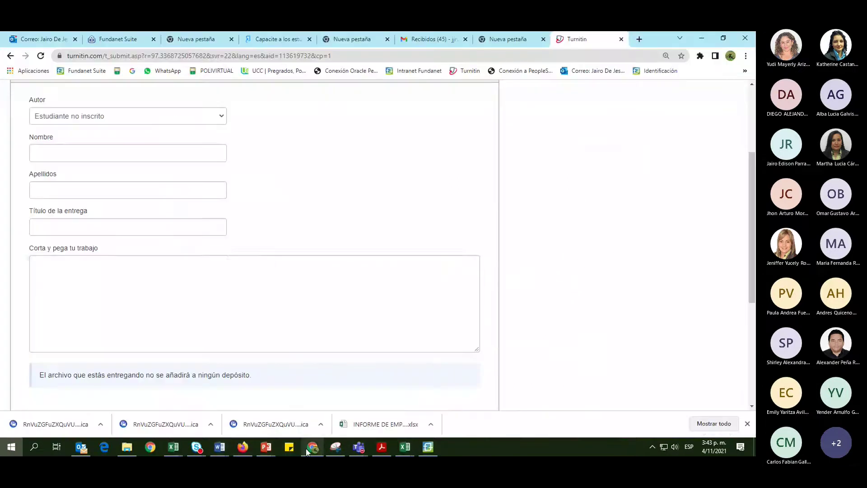
scroll(112, 270, "up", 1)
left_click(83, 199)
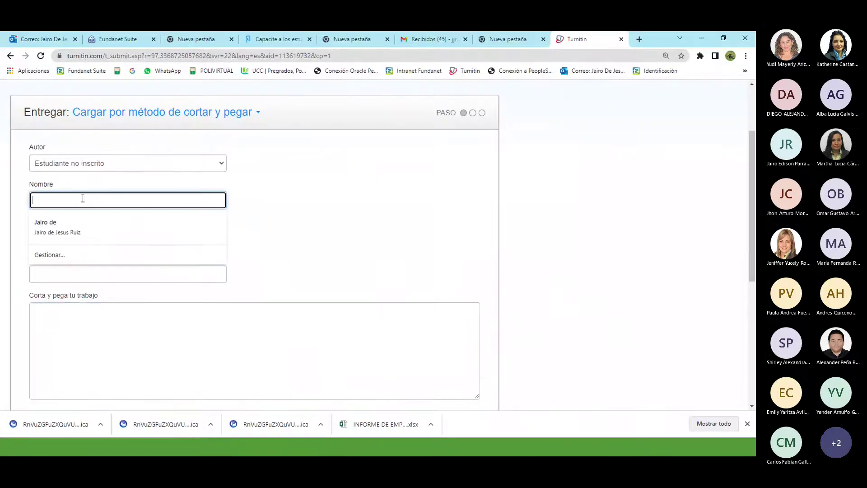
left_click(52, 224)
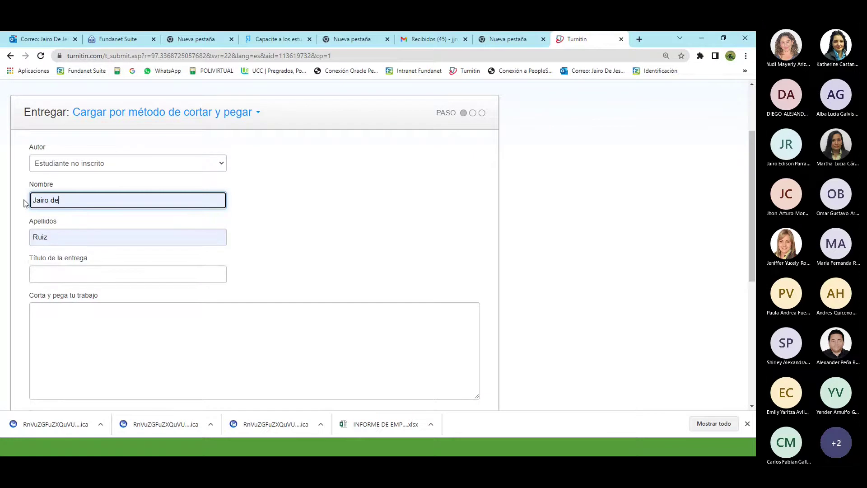
left_click(40, 273)
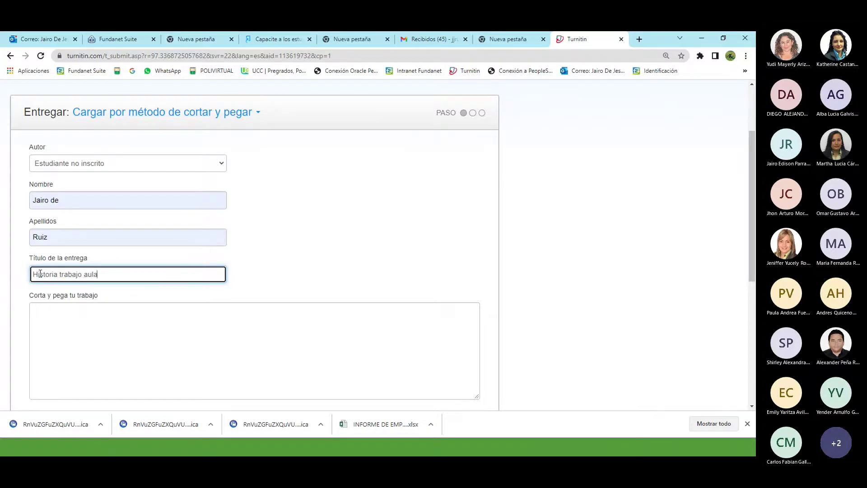
Paste the copied HISTORIA paragraph into the Corta y pega tu trabajo box
left_click(61, 382)
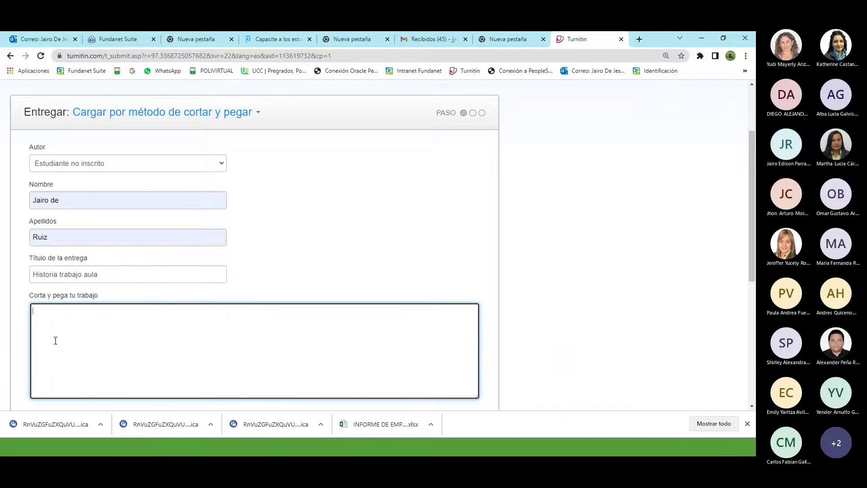
right_click(64, 348)
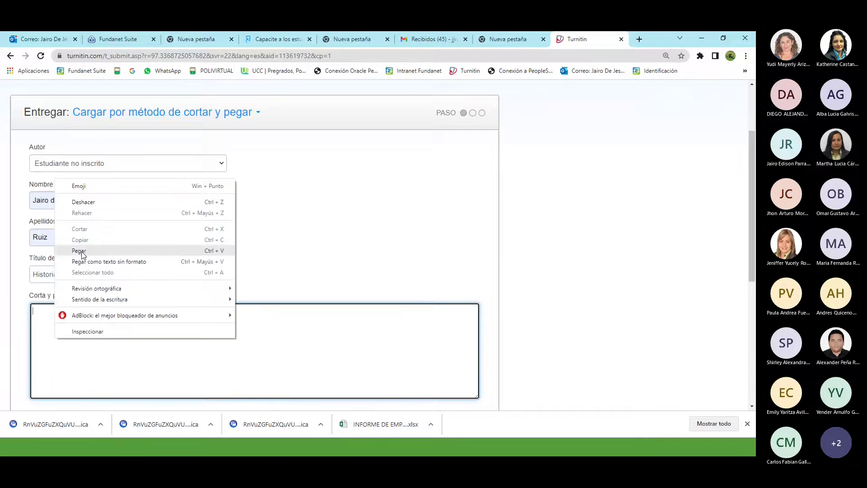
left_click(79, 250)
scroll(181, 357, "down", 4)
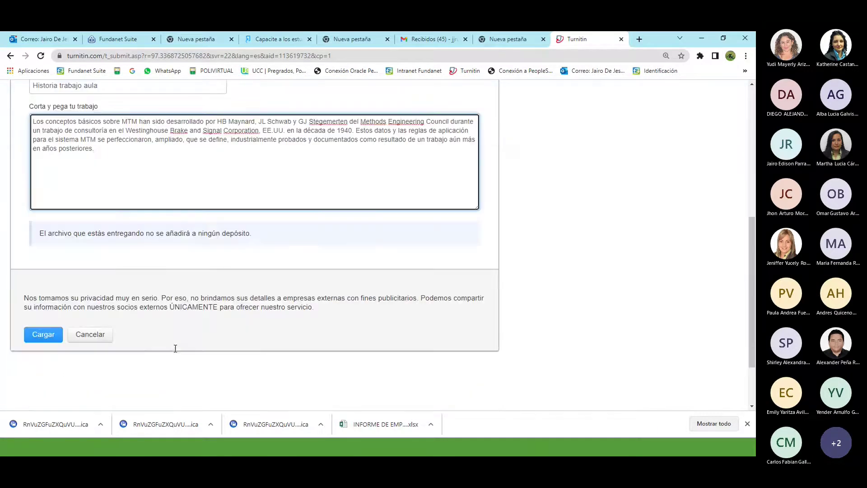
Check the Autor options, keep Estudiante no inscrito, and upload the pasted submission
scroll(144, 325, "up", 6)
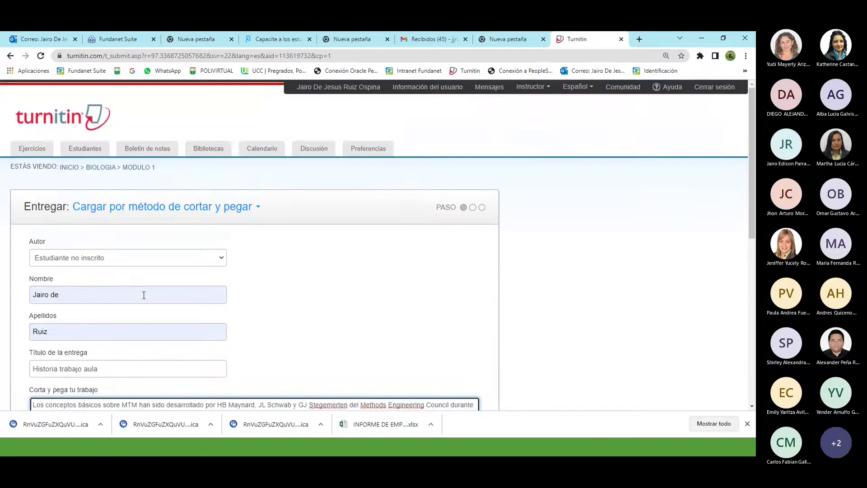
left_click(212, 258)
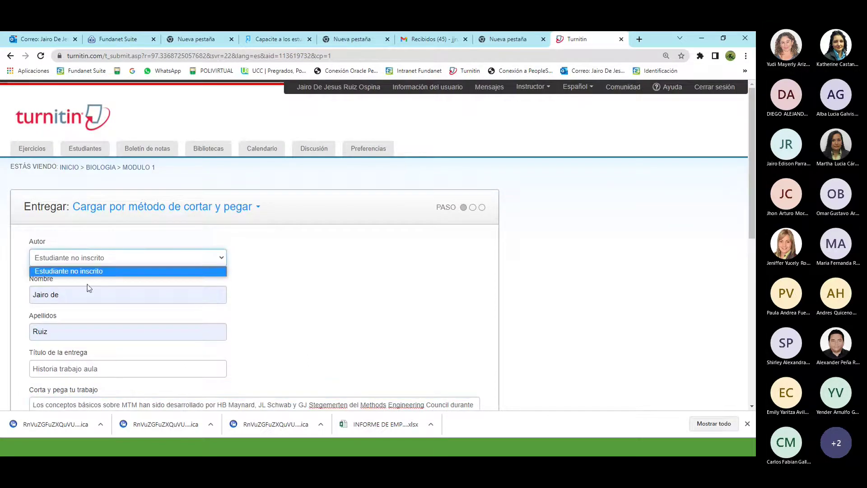
left_click(269, 297)
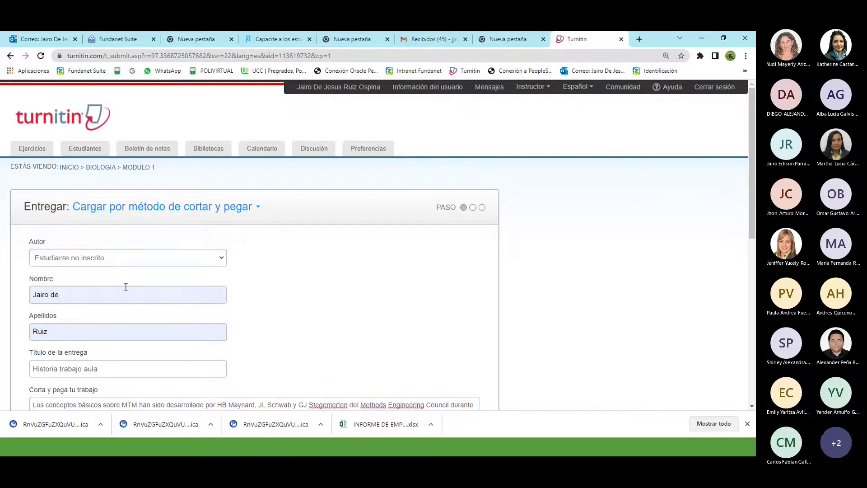
scroll(101, 259, "down", 5)
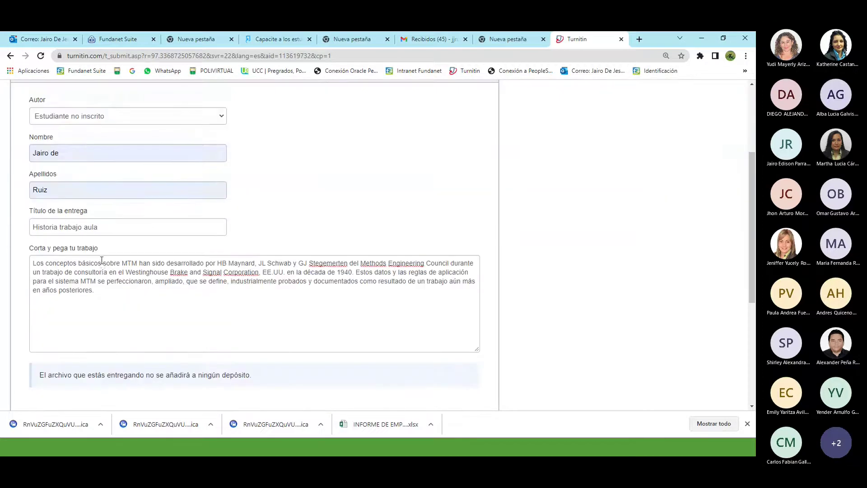
left_click(30, 381)
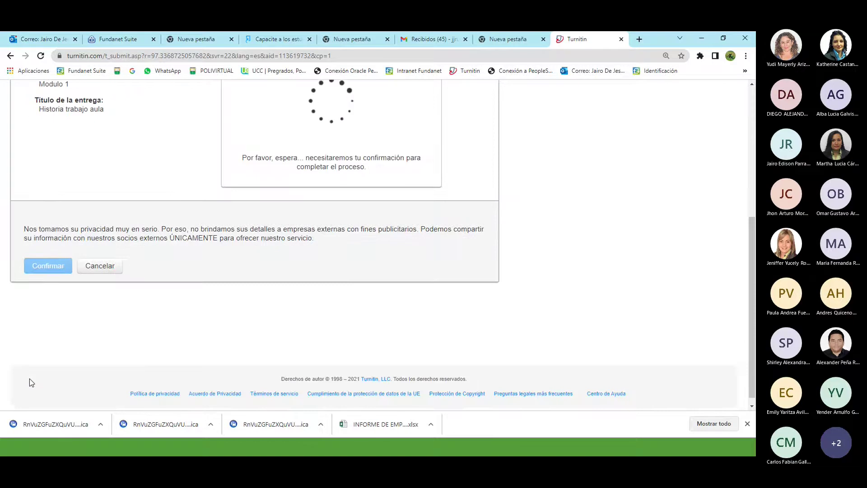
Review the author, title, length details and page preview of the submission, and confirm it
scroll(29, 378, "up", 3)
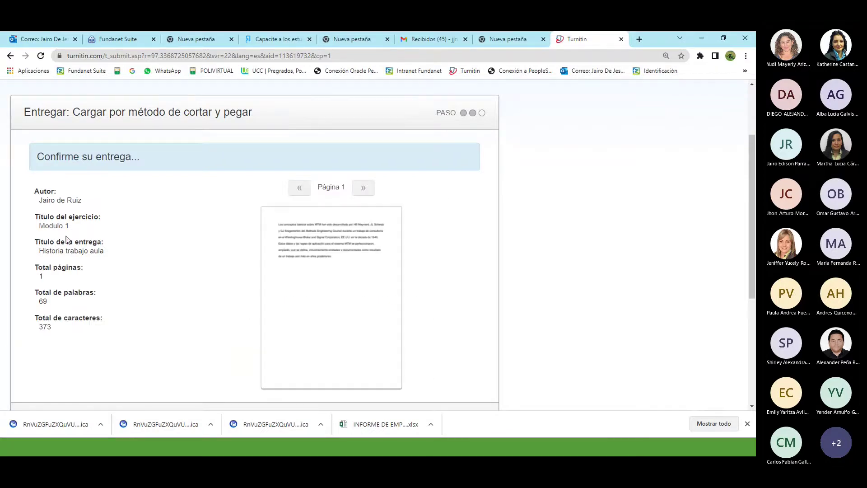
left_click(78, 324)
scroll(77, 324, "down", 3)
scroll(153, 217, "up", 4)
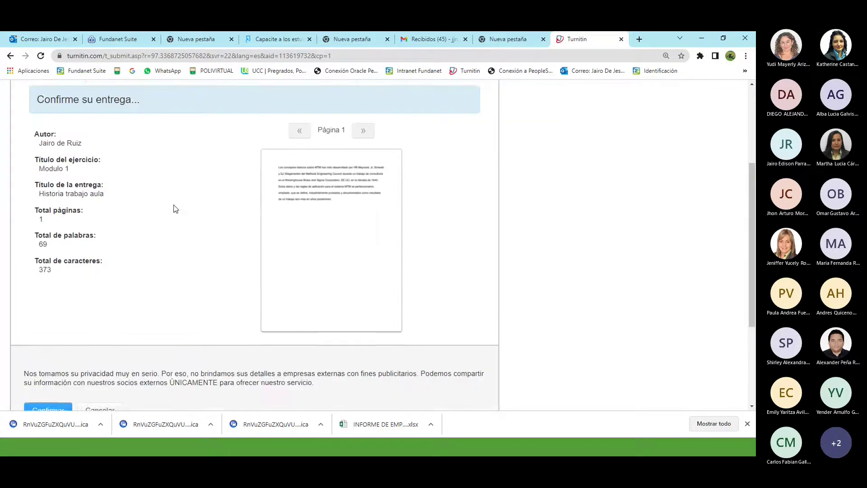
scroll(113, 316, "down", 3)
left_click(54, 374)
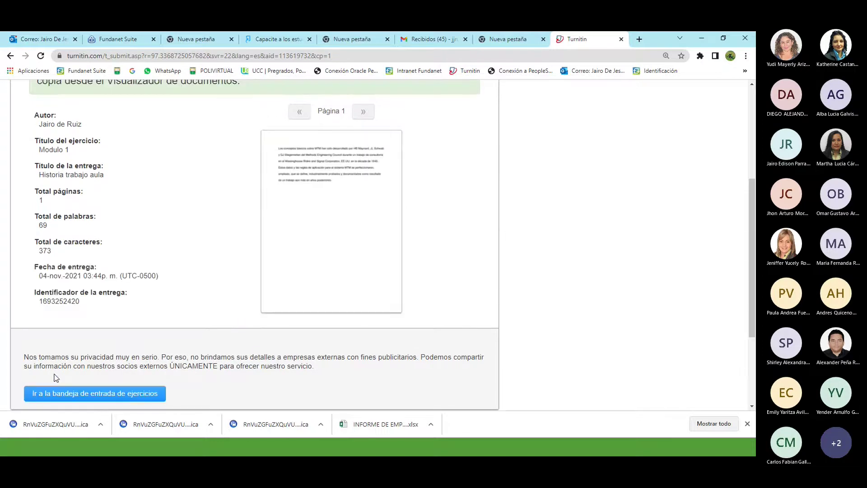
Look over the submission receipt and go to the Modulo 1 exercise inbox
scroll(56, 153, "up", 2)
left_click_drag(55, 156, 248, 202)
scroll(248, 201, "down", 4)
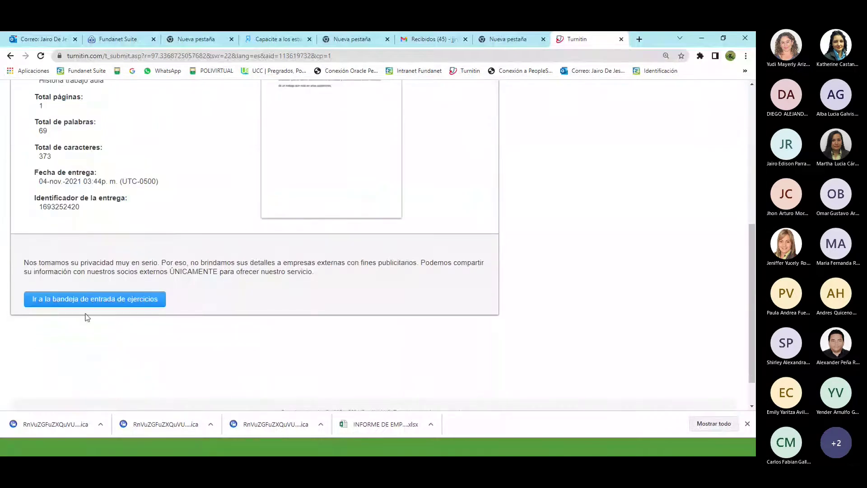
left_click(61, 301)
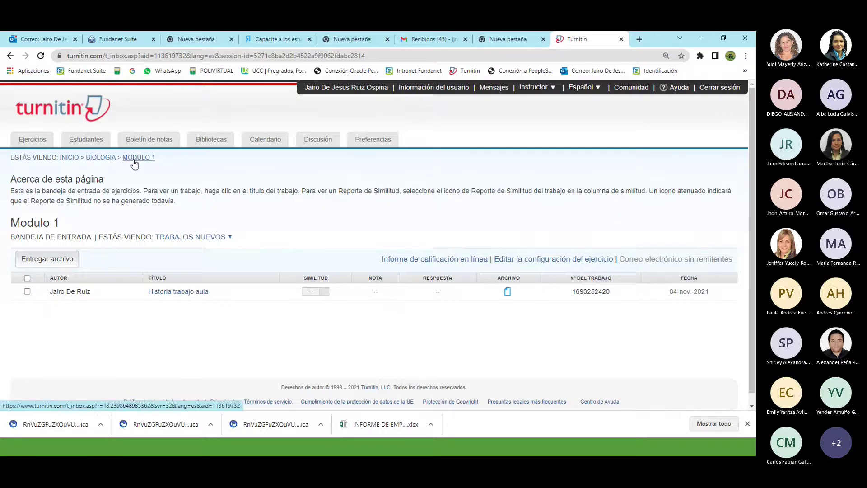
Return to the BIOLOGIA class page and start another submission for the Modulo 1 exercise
left_click(98, 158)
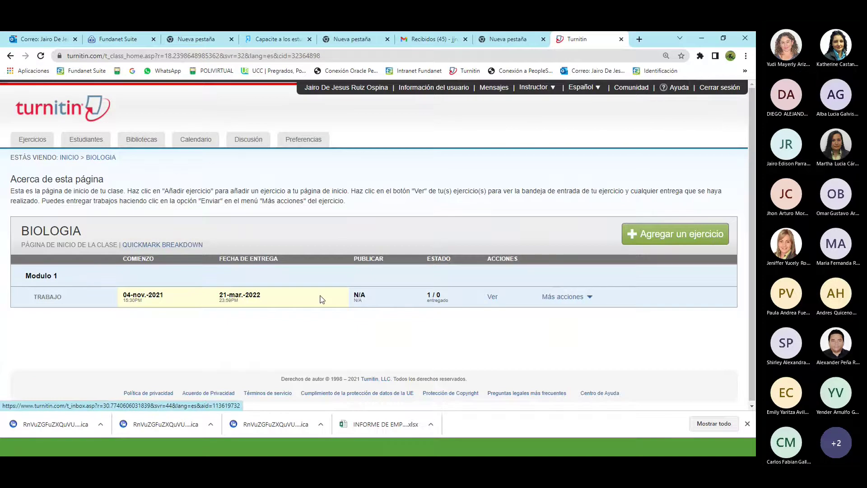
left_click(566, 297)
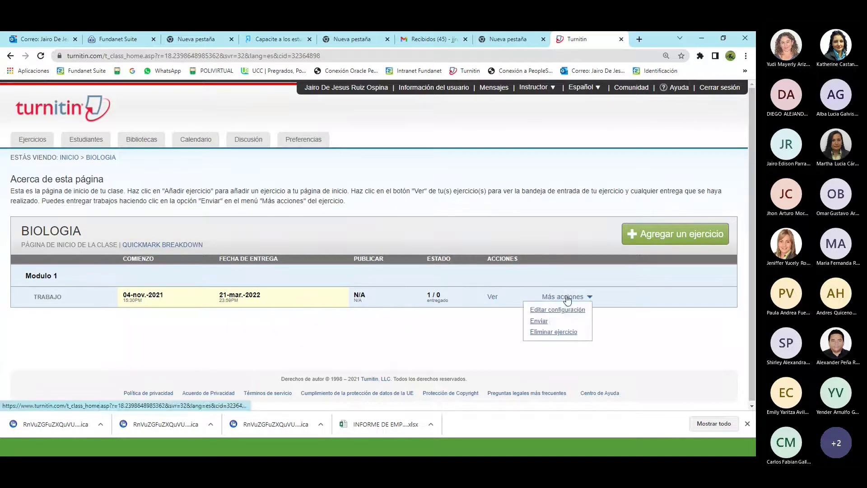
left_click(540, 321)
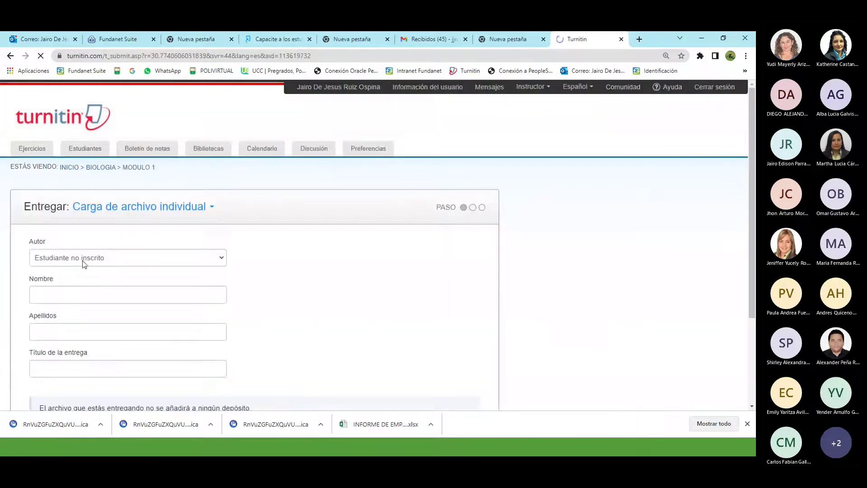
Switch the submission method to Carga de archivo zip and read through the zip upload requirements
left_click(211, 207)
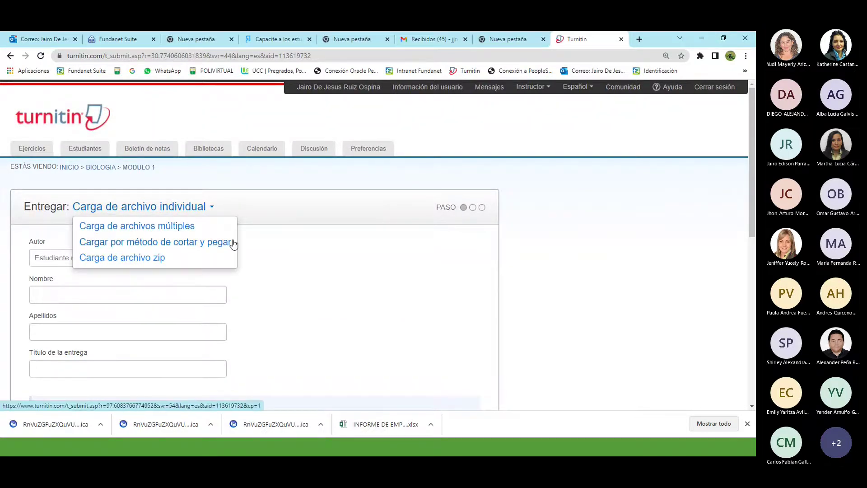
left_click(146, 259)
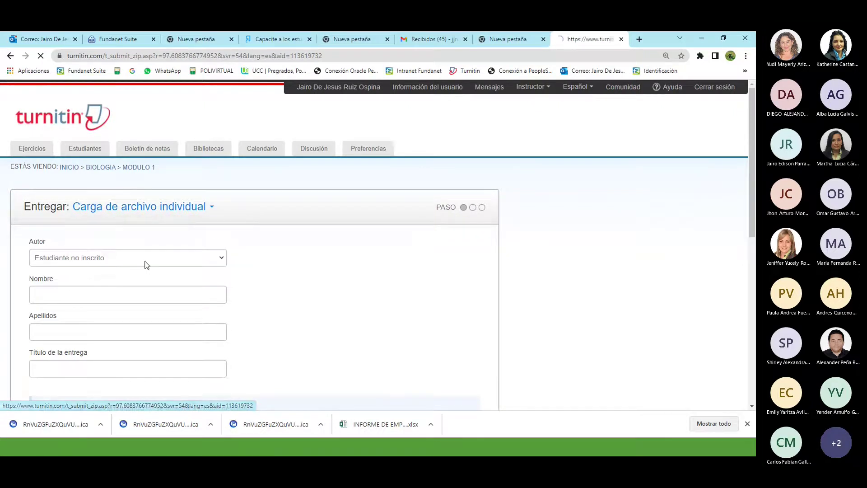
scroll(147, 265, "down", 4)
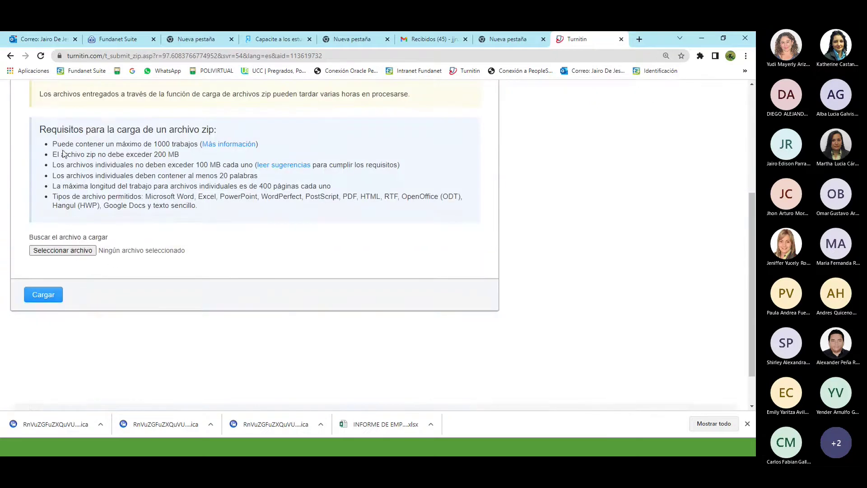
left_click_drag(58, 143, 190, 142)
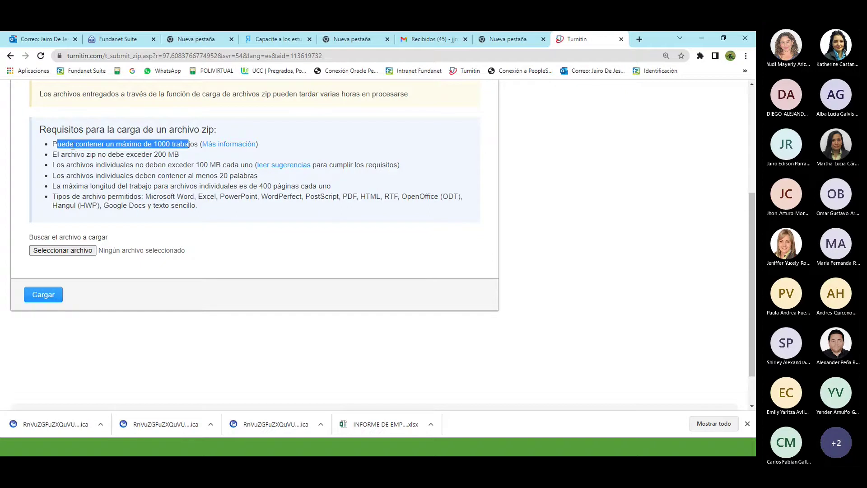
left_click_drag(54, 154, 166, 154)
left_click(176, 165)
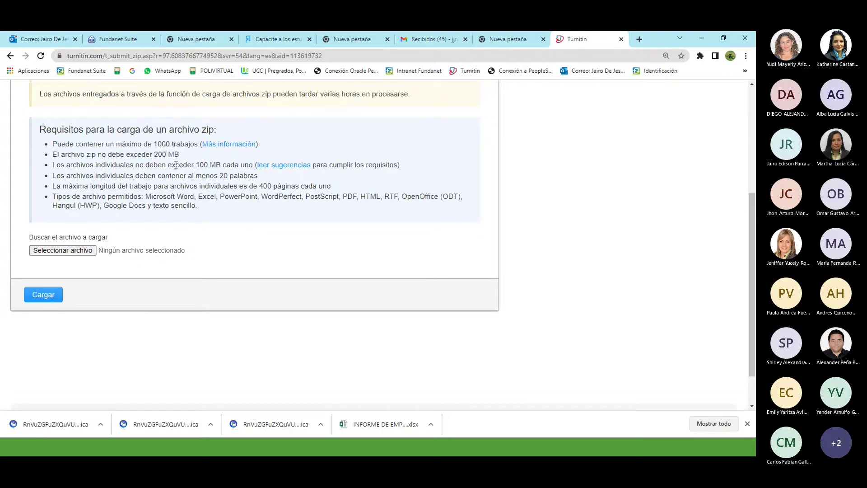
left_click_drag(221, 165, 212, 175)
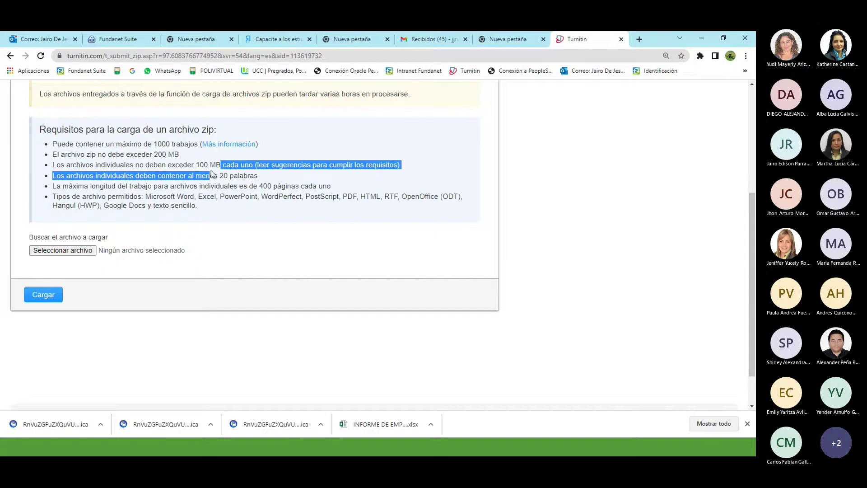
left_click(222, 186)
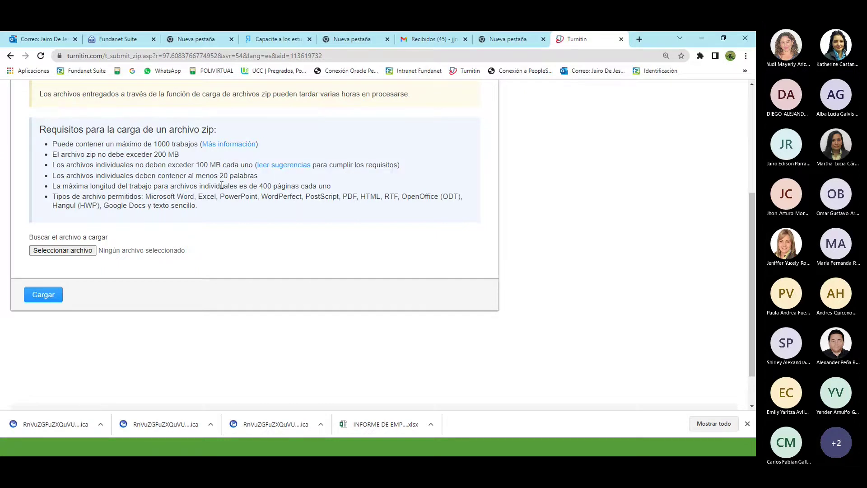
left_click_drag(219, 165, 196, 160)
left_click(225, 193)
Browse for a zip file to upload in DIRECCION DE INVESTIGACION 2021 > CONVOCATORIAS > CONV PROY 2021-2 > PARA EVALUACIONES > MEDIANA
left_click(69, 250)
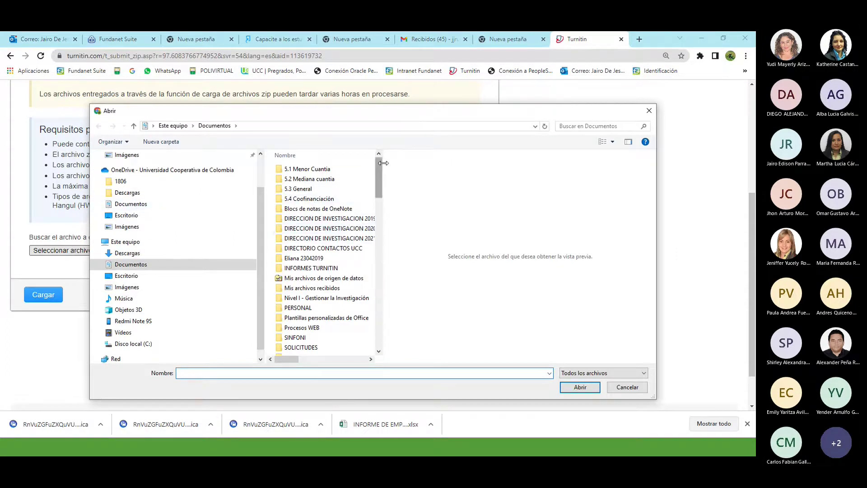
double_click(367, 238)
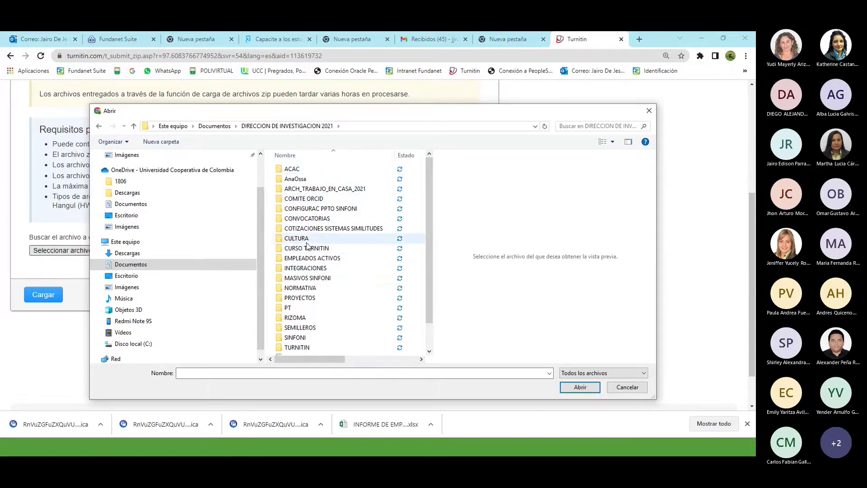
scroll(309, 294, "down", 1)
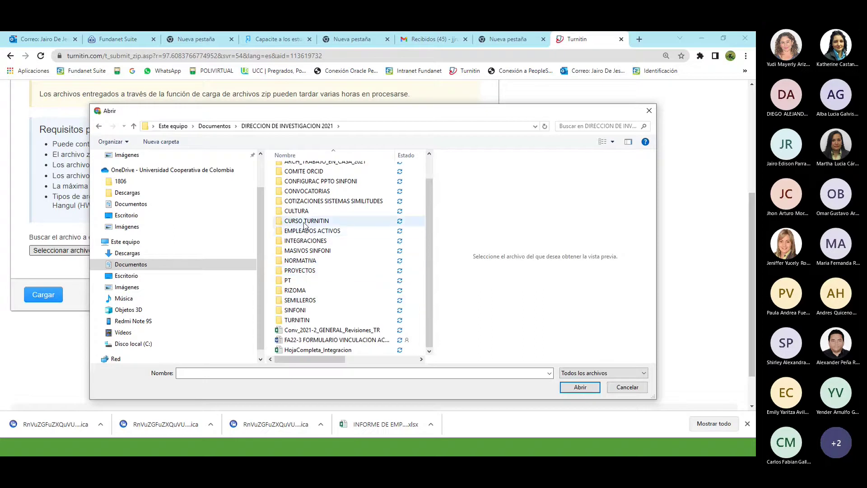
double_click(298, 192)
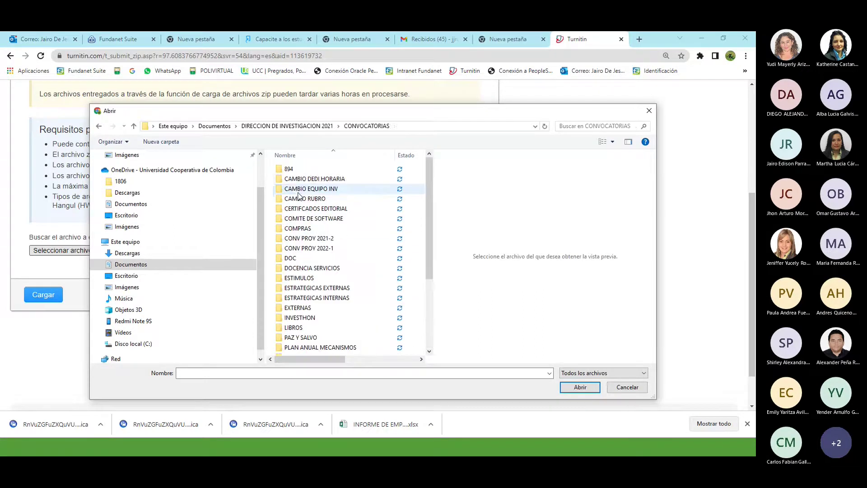
left_click(313, 241)
double_click(313, 242)
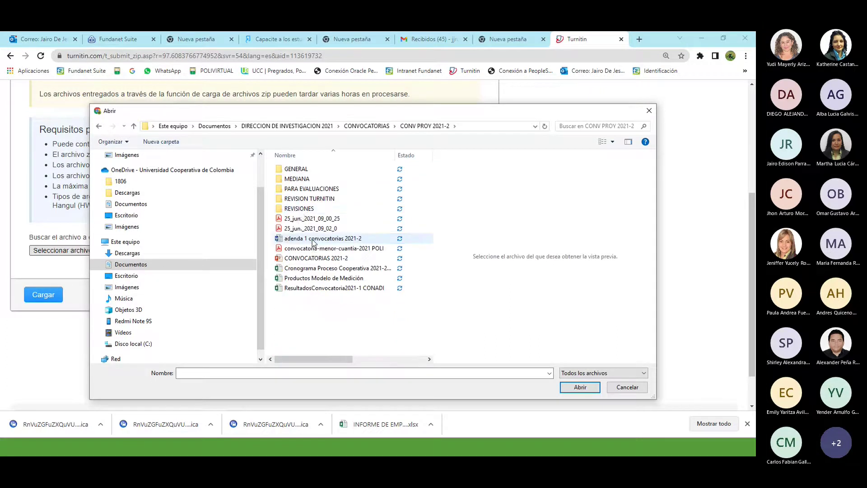
left_click(301, 189)
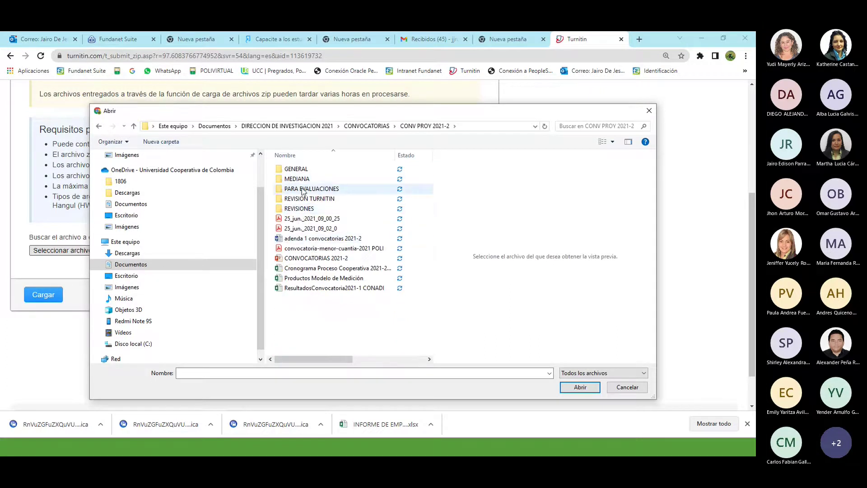
double_click(302, 189)
double_click(296, 170)
double_click(294, 168)
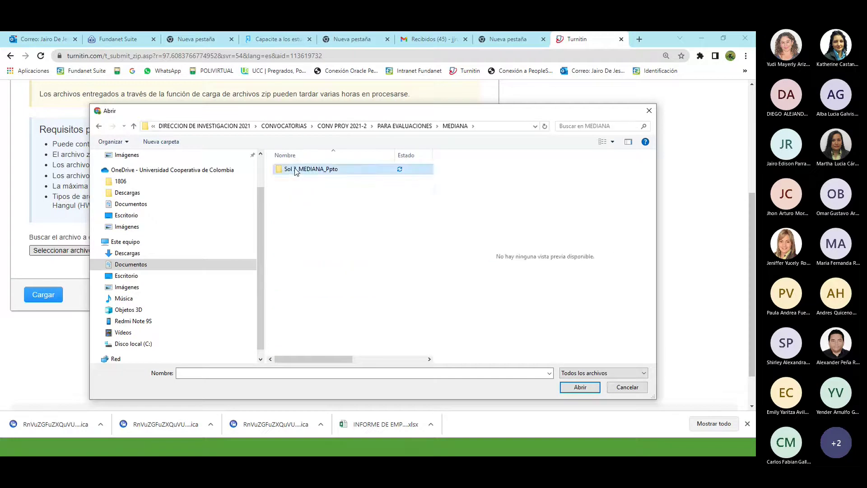
Go back up to CONVOCATORIAS, check the MEDIANA folder directly inside CONV PROY 2021-2, and cancel the file selection
left_click(135, 128)
left_click(134, 128)
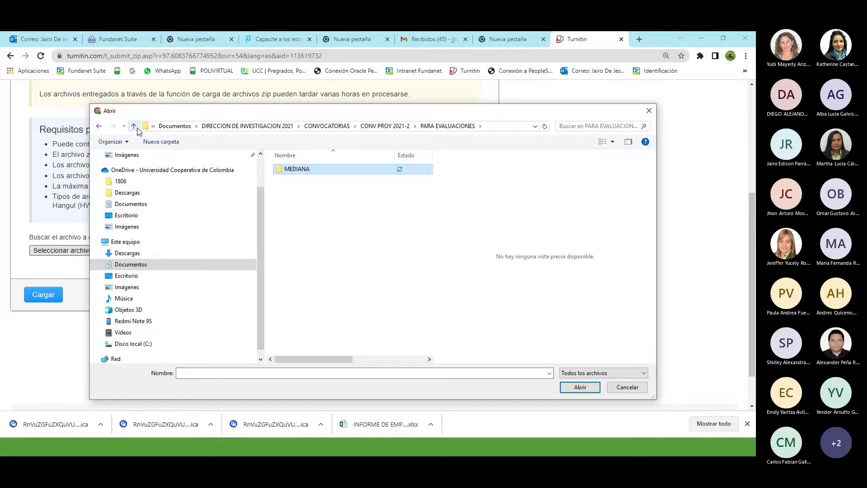
double_click(276, 168)
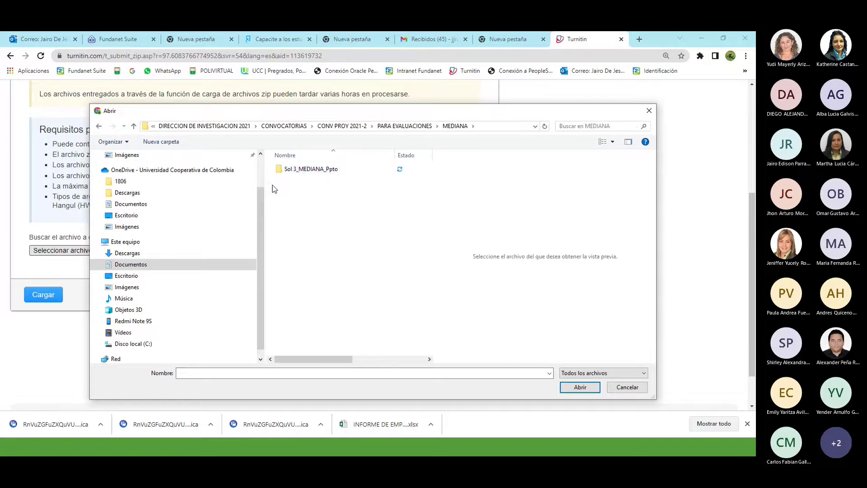
left_click(133, 128)
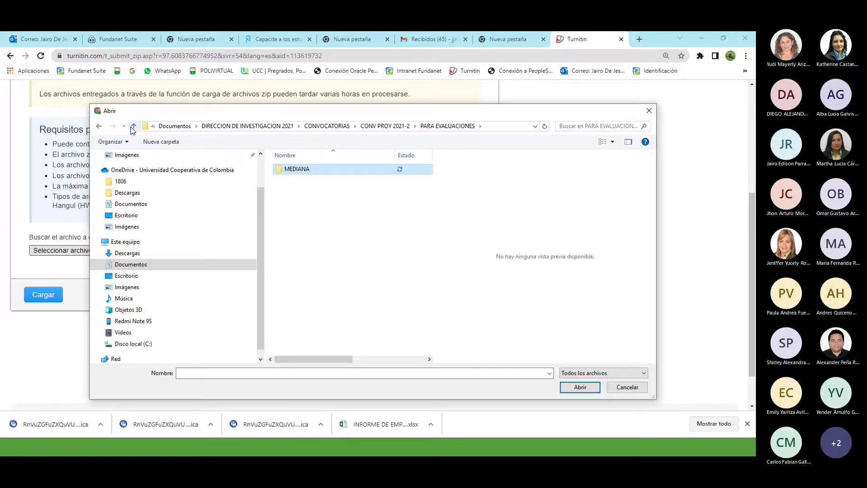
left_click(134, 128)
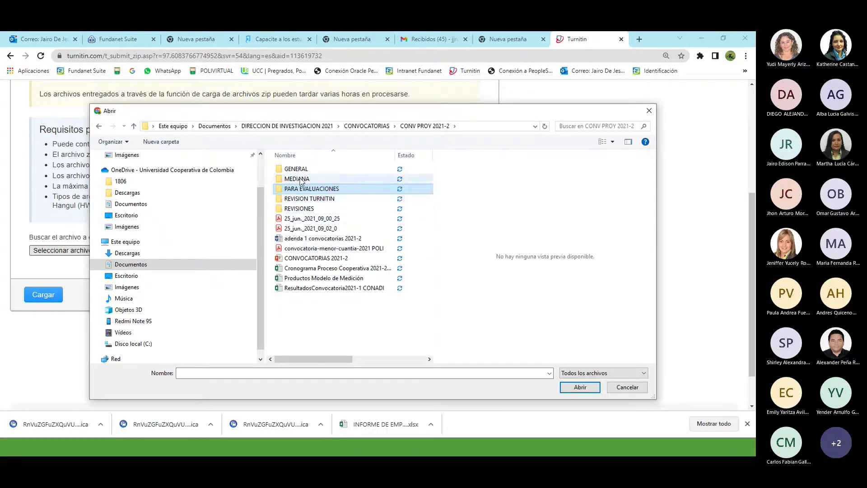
left_click(134, 126)
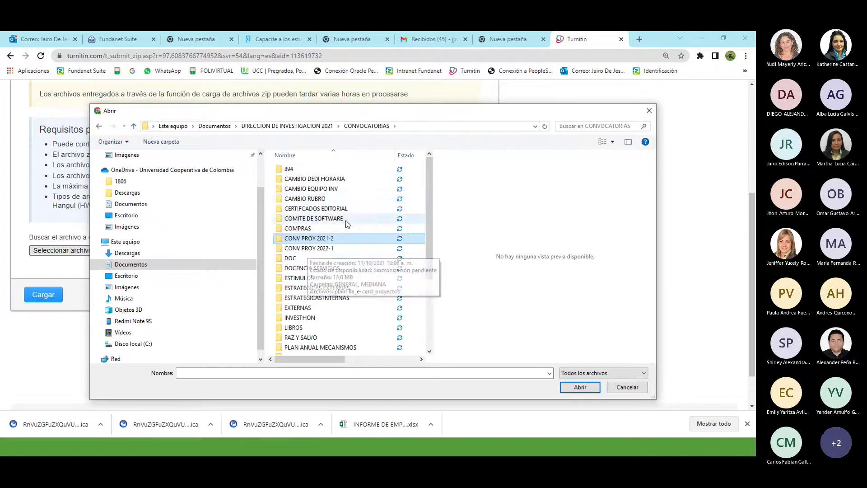
mouse_move(426, 227)
left_mouse_down()
mouse_move(427, 303)
mouse_move(417, 234)
left_mouse_up()
scroll(417, 235, "up", 2)
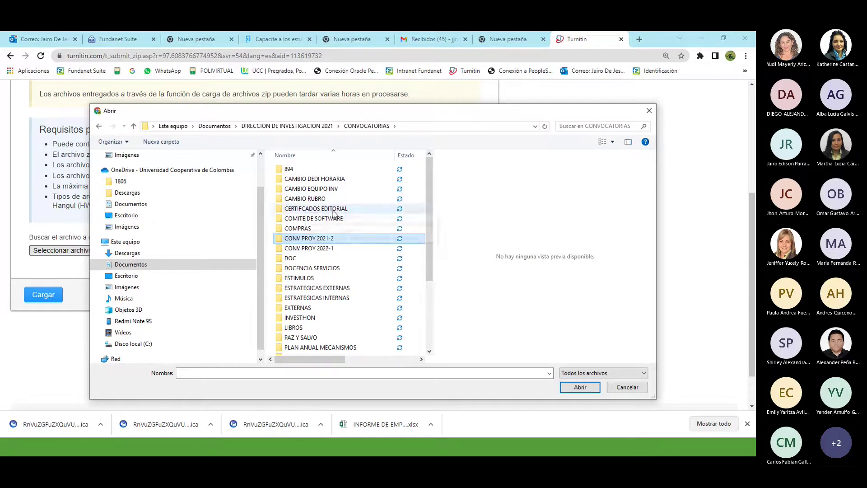
double_click(325, 242)
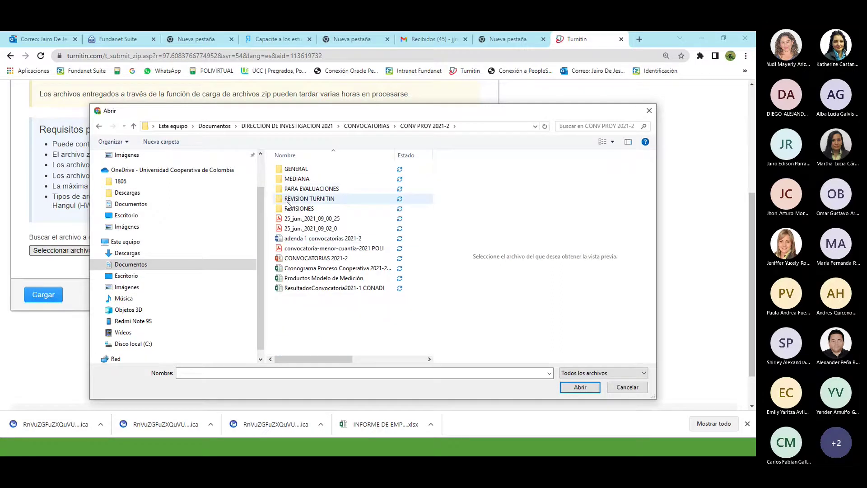
double_click(296, 178)
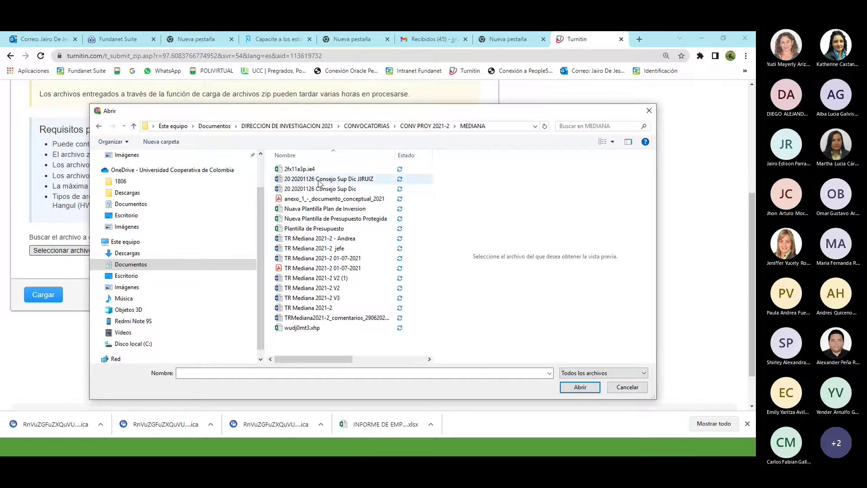
left_click(613, 389)
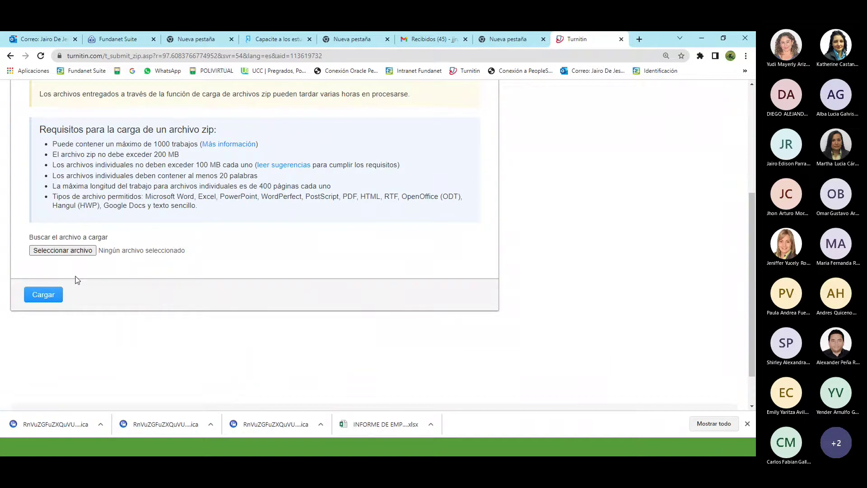
Switch to Carga de archivos múltiples and examine the student, surname and name fields of the listed files
scroll(88, 236, "up", 2)
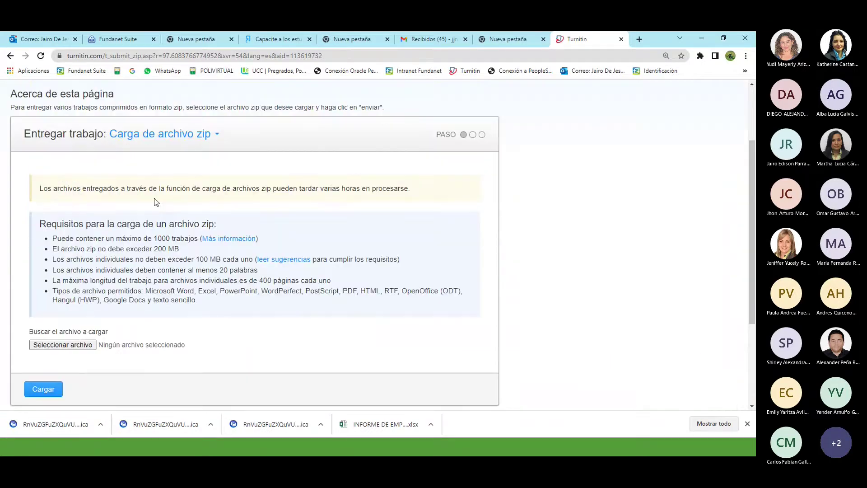
left_click(208, 140)
left_click(197, 173)
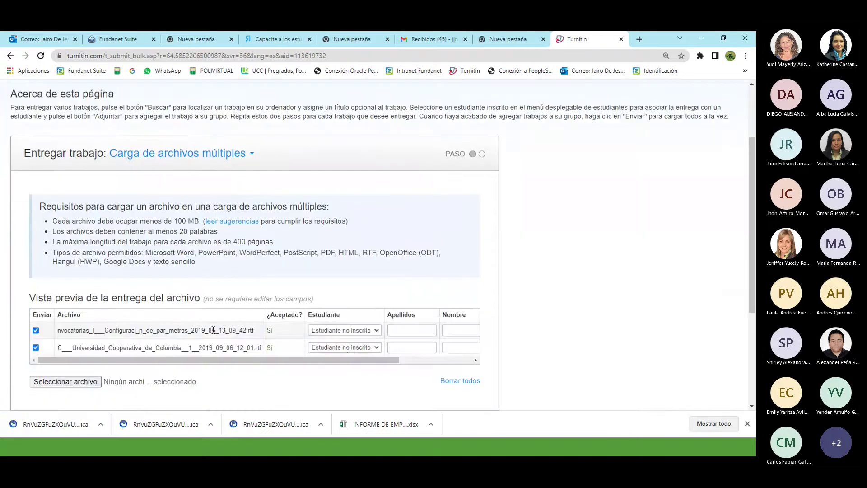
left_click(403, 330)
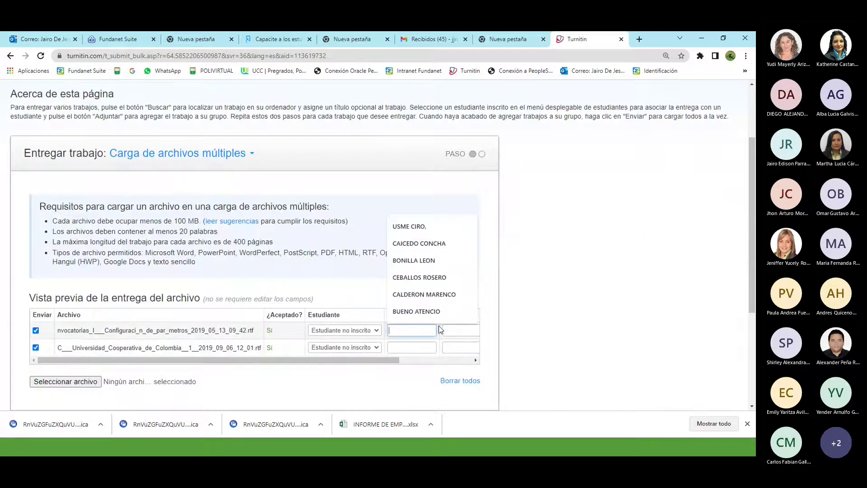
scroll(384, 328, "right", 2)
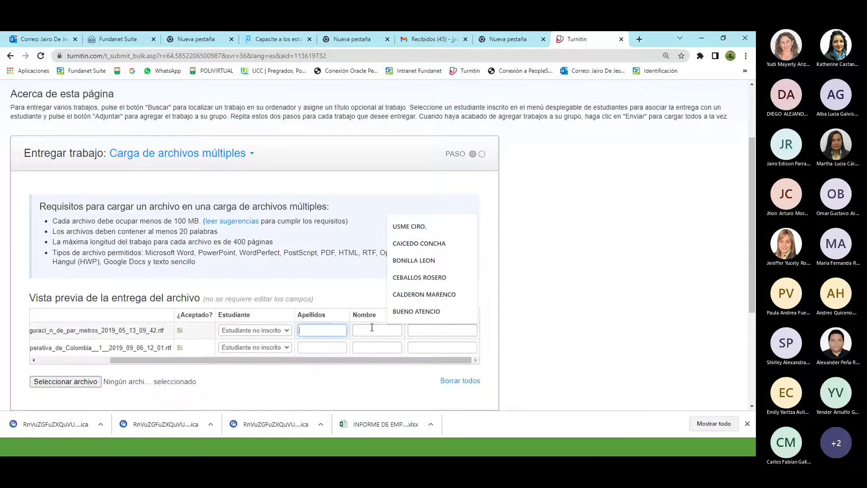
key("Tab")
key("Tab")
key("Tab")
key("Tab")
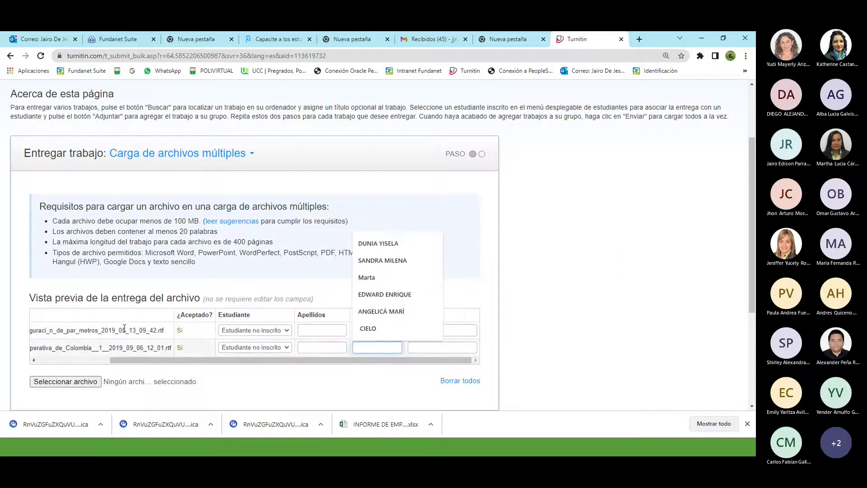
scroll(143, 360, "left", 2)
scroll(217, 352, "left", 1)
scroll(180, 316, "down", 2)
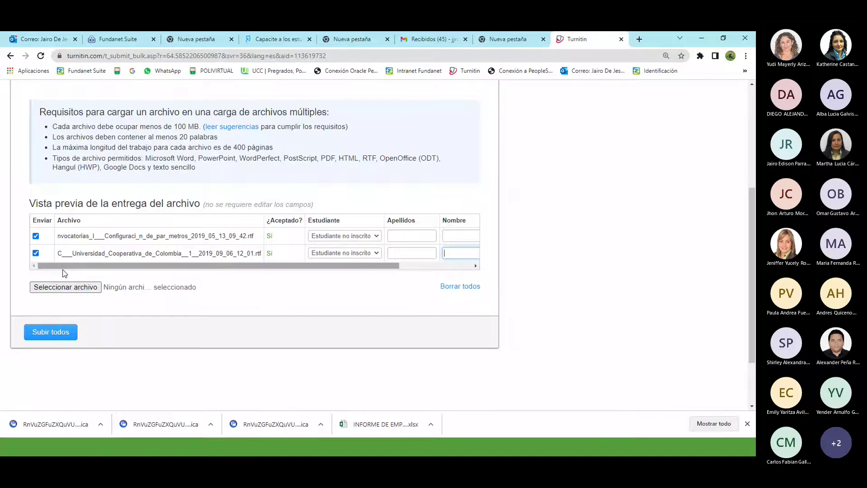
Switch to Carga de archivo individual, look over its form and file sources, and check the other submission methods offered
scroll(64, 273, "up", 5)
left_click(250, 249)
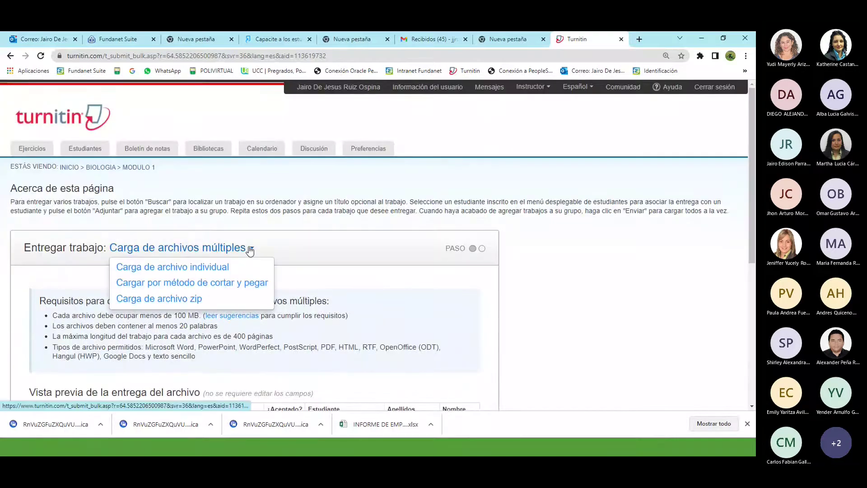
left_click(197, 270)
scroll(131, 217, "down", 2)
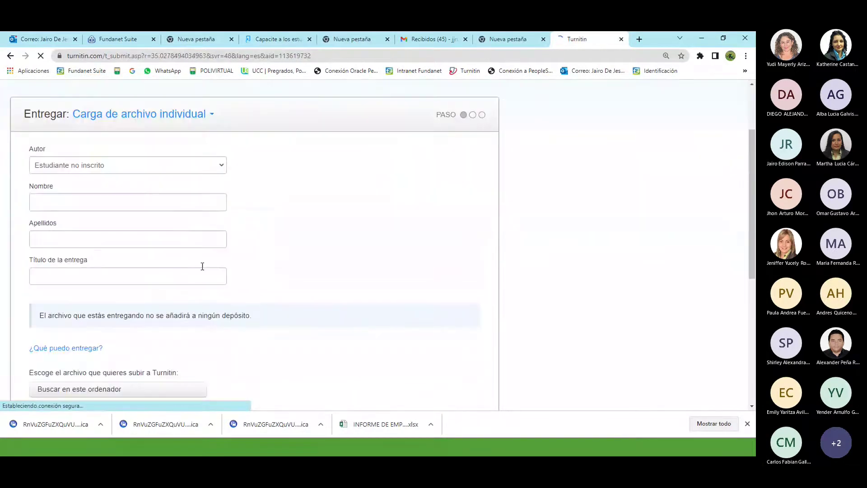
scroll(124, 281, "down", 2)
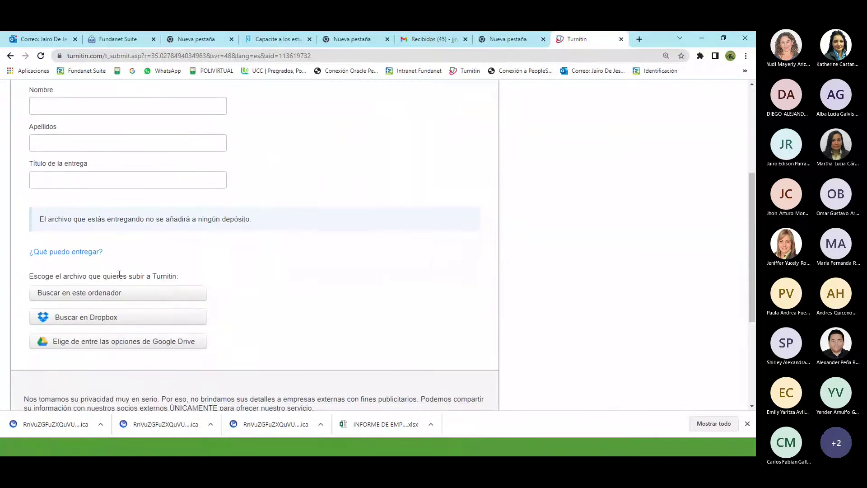
scroll(121, 270, "up", 4)
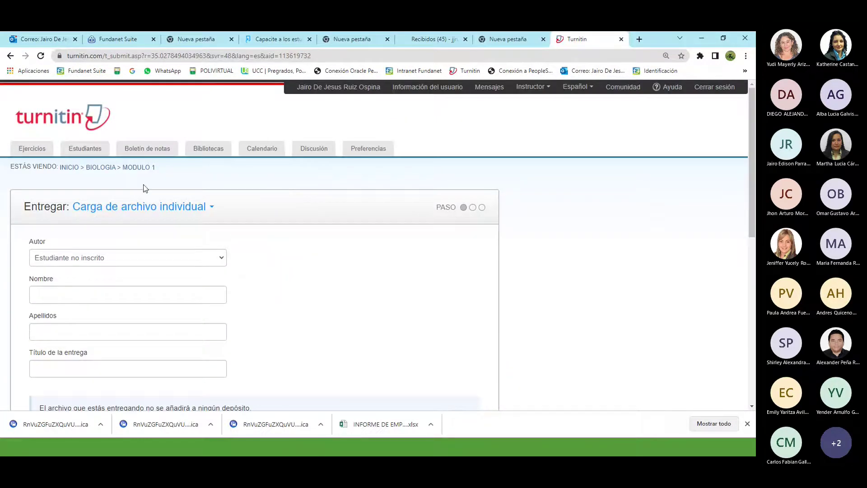
left_click(204, 214)
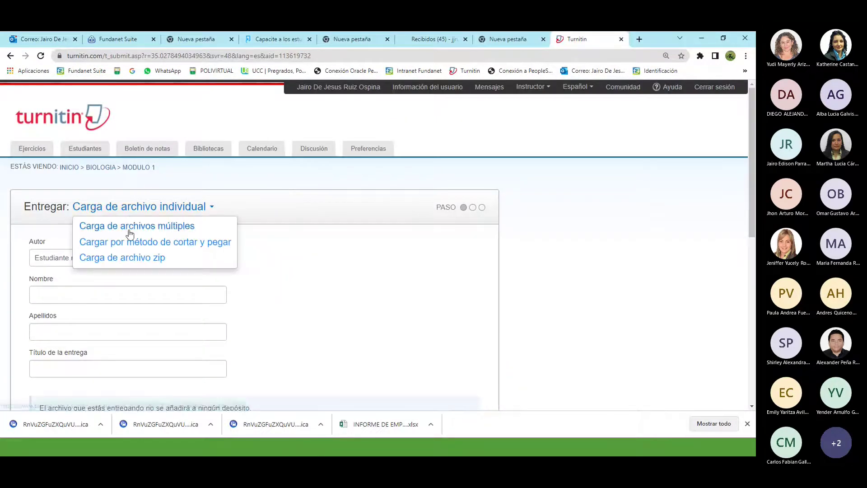
left_click(136, 273)
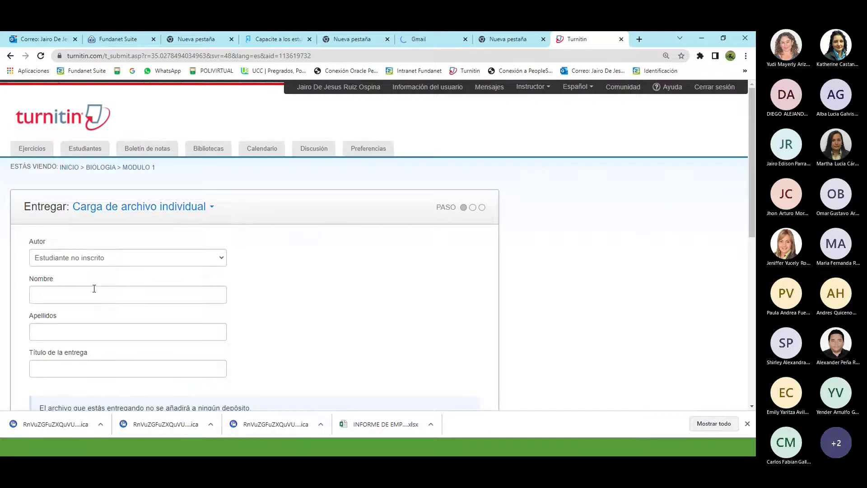
Look over the individual file submission form and return to the Modulo 1 exercise inbox
scroll(91, 275, "down", 2)
scroll(94, 283, "up", 2)
scroll(191, 226, "down", 4)
scroll(135, 235, "up", 4)
left_click(134, 171)
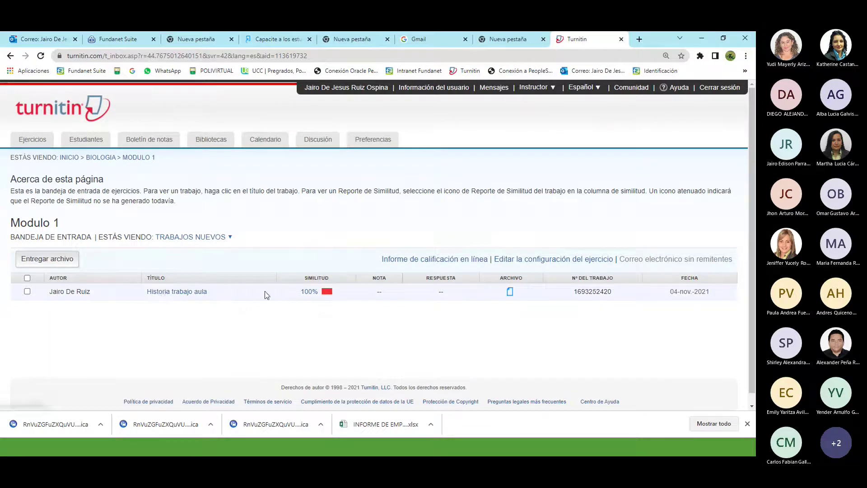
Open the similarity report of Historia trabajo aula, mark its matched text, and display the match summary
left_click(305, 293)
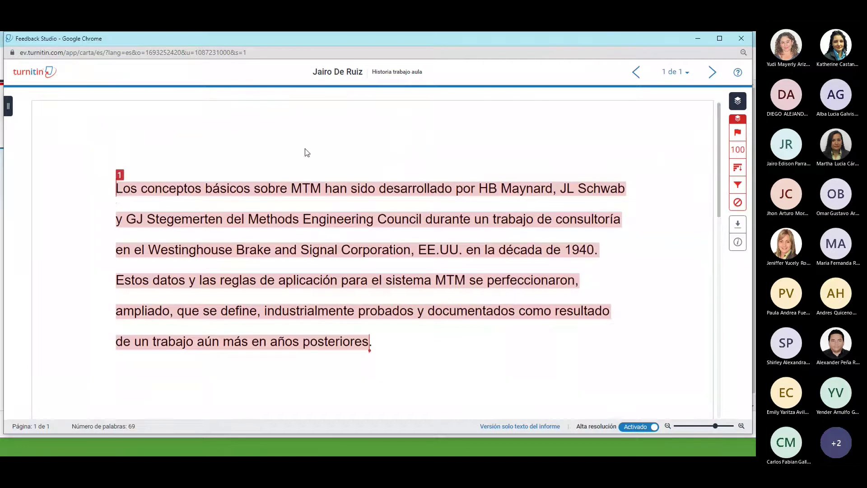
left_click_drag(370, 342, 110, 174)
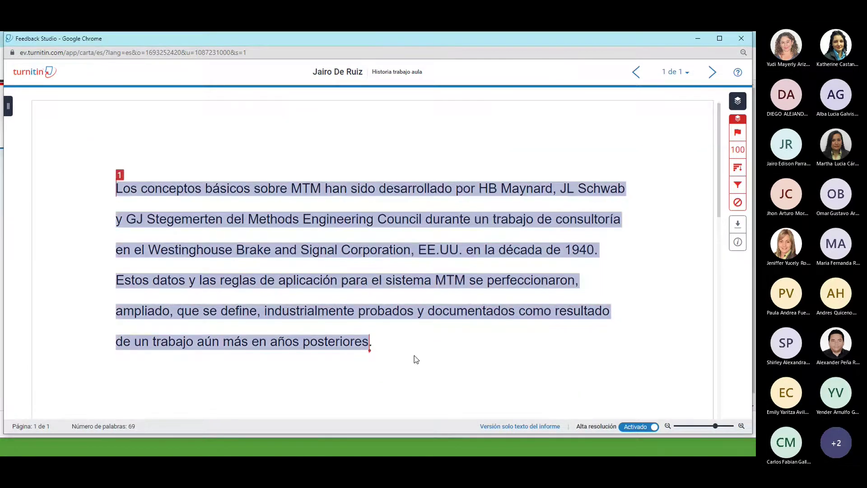
left_click(421, 354)
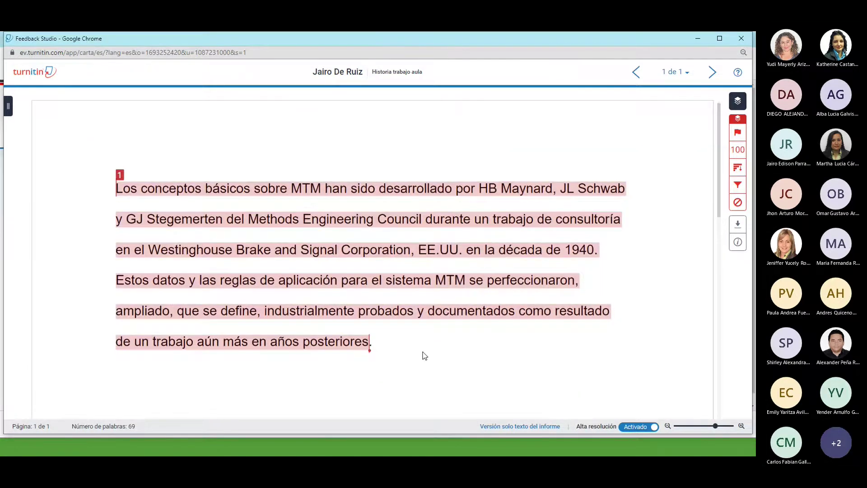
left_click(738, 150)
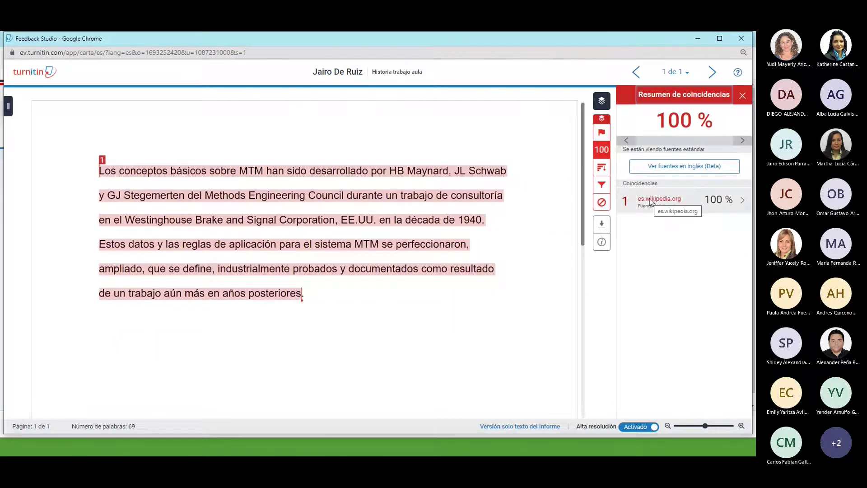
Open the es.wikipedia.org source of match 1 and go to the article's Historia section
left_click(101, 162)
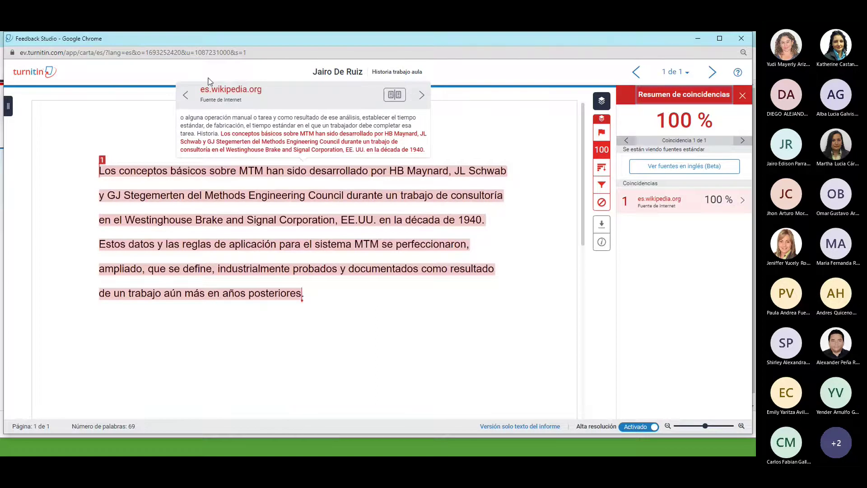
left_click(231, 90)
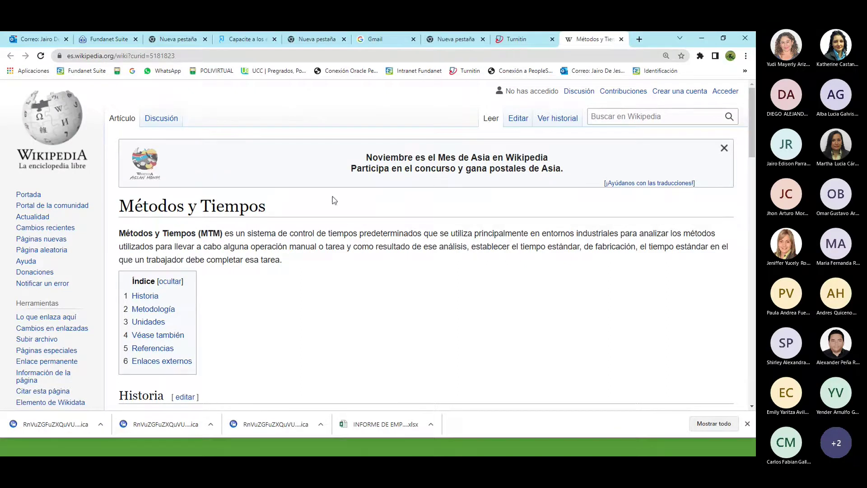
scroll(209, 221, "down", 4)
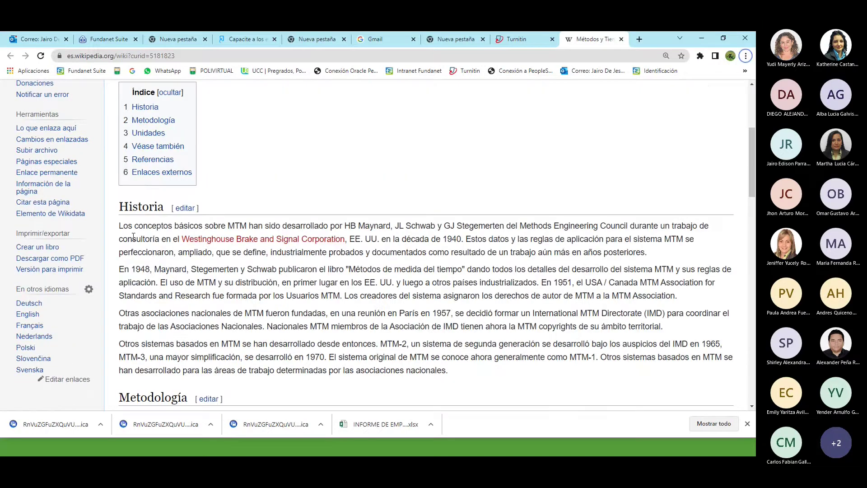
Compare the first Historia paragraph of the Wikipedia article with the submitted text in the similarity report
key("alt+Tab")
key("alt+Tab")
left_click_drag(120, 226, 246, 239)
key("alt+Tab")
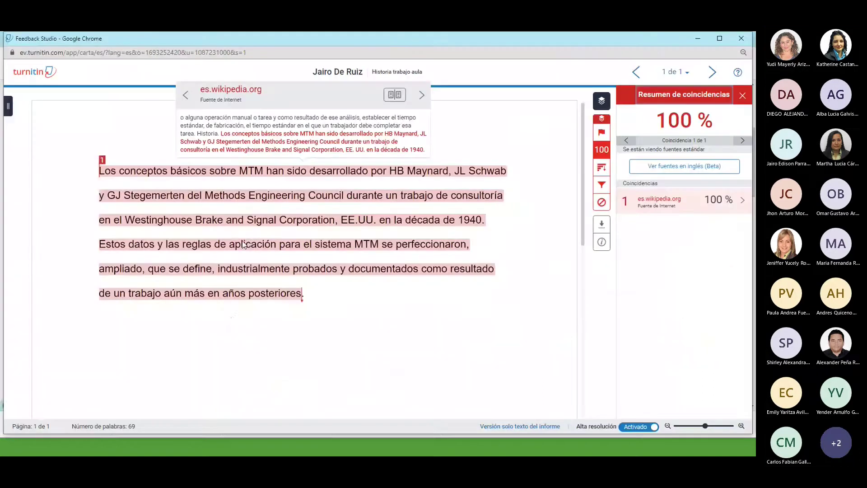
key("alt+Tab")
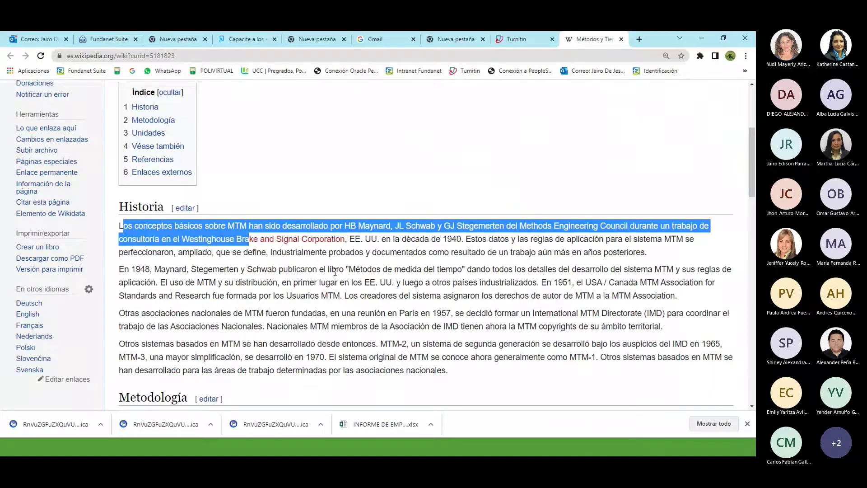
left_click_drag(647, 253, 117, 225)
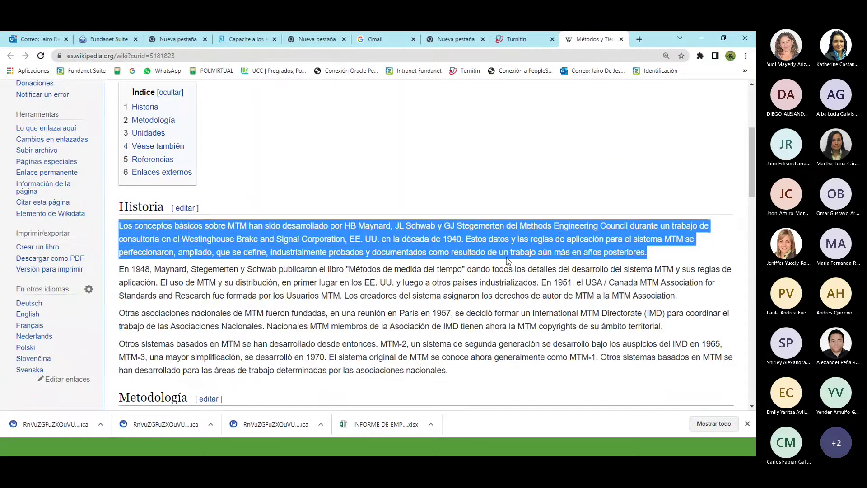
key("alt+Tab")
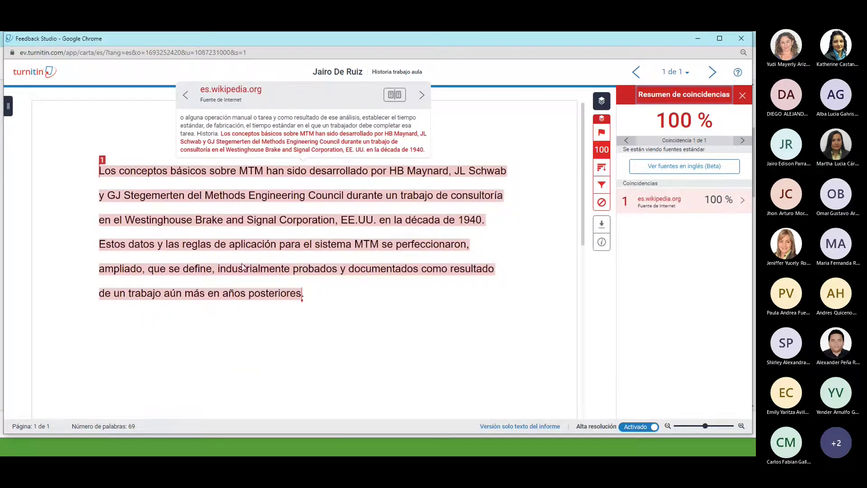
Close the match details, select the whole submitted text, and switch to Word to view its original paragraph
left_click(432, 305)
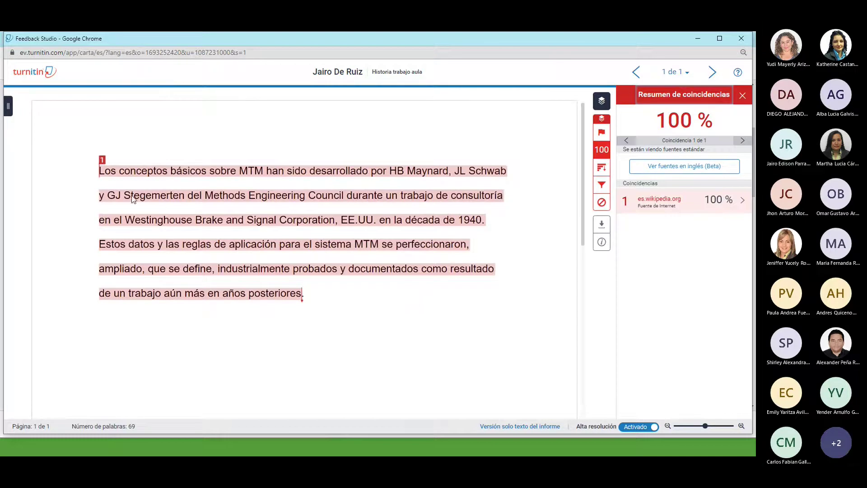
left_click_drag(306, 298, 99, 170)
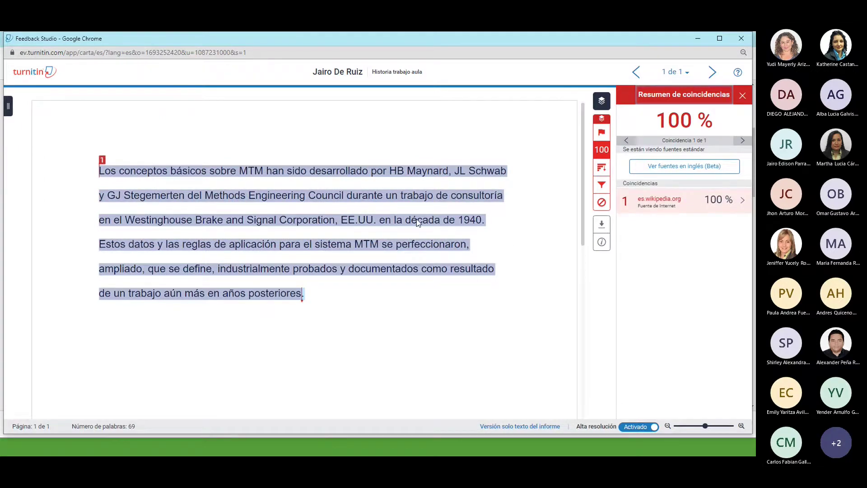
key("alt+Tab")
key("alt+Tab")
key("alt+Tab")
key("alt+Tab")
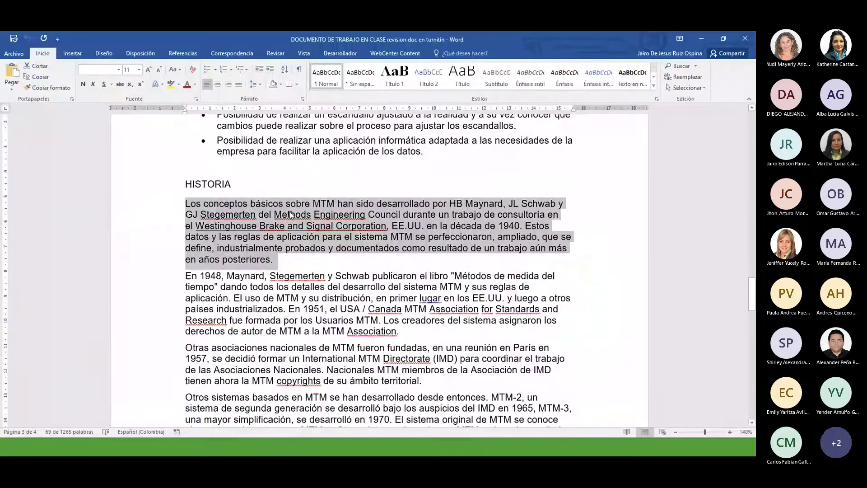
Highlight the first HISTORIA paragraph of the Word document in yellow and clear the highlight again
left_click(170, 84)
left_click(268, 265)
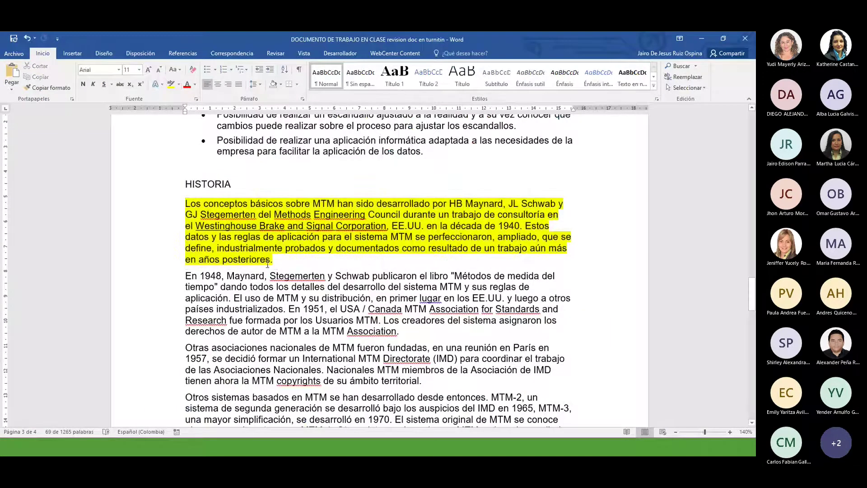
key("ctrl+z")
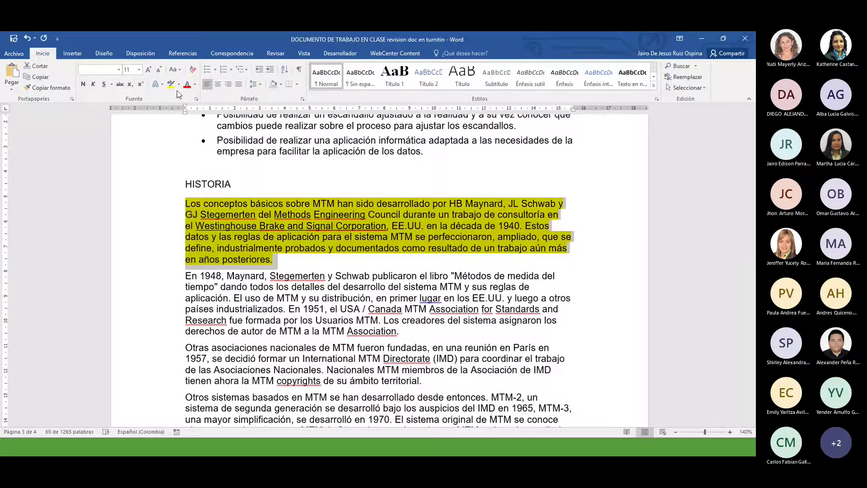
left_click(179, 84)
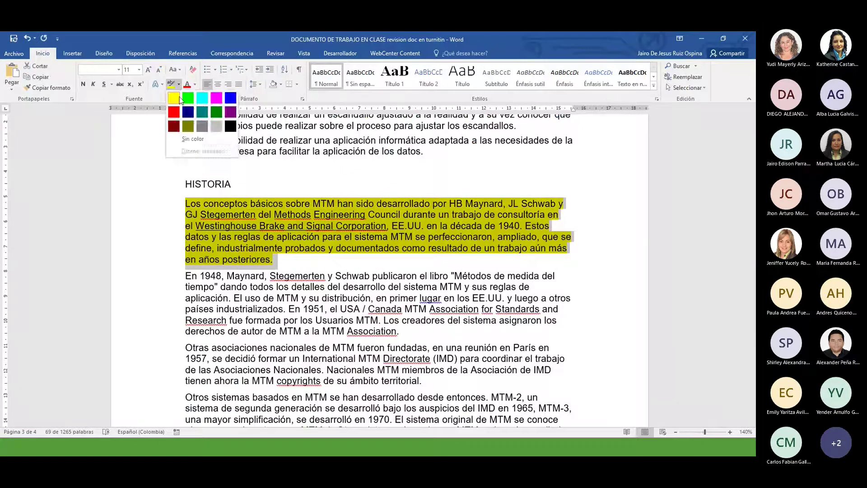
left_click(180, 137)
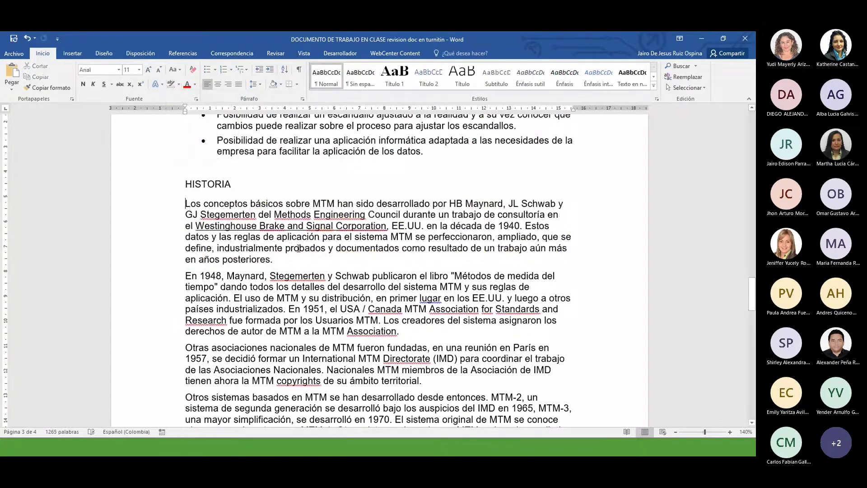
Select all four paragraphs under HISTORIA in the Word document
left_click(264, 181)
scroll(394, 263, "up", 4)
scroll(316, 226, "down", 6)
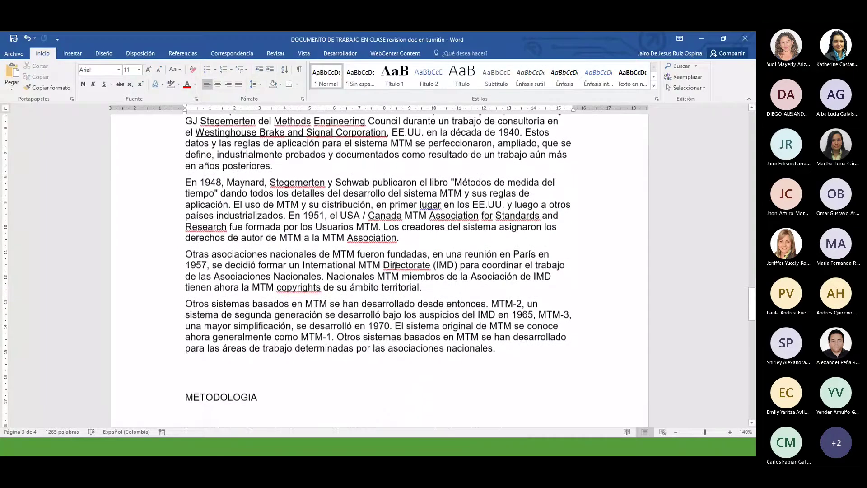
scroll(242, 177, "up", 1)
left_click_drag(185, 141, 538, 376)
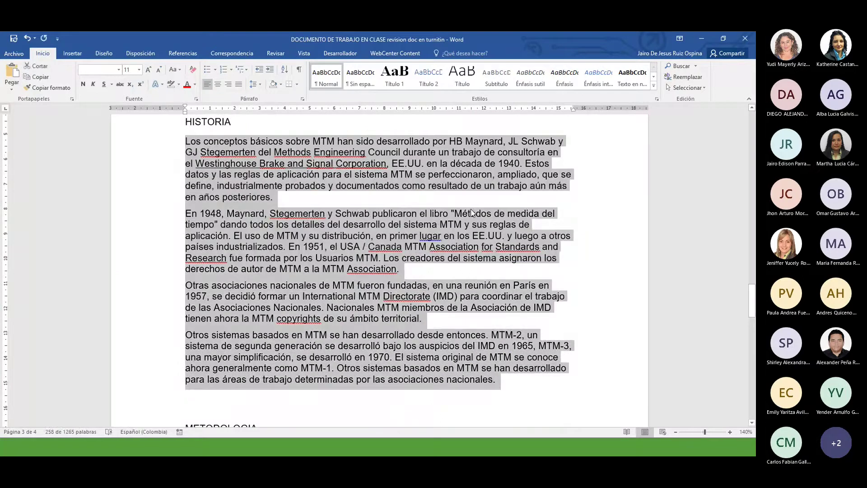
Compare the remaining HISTORIA paragraphs of the Word document one by one with those in the Wikipedia article
key("alt+Tab")
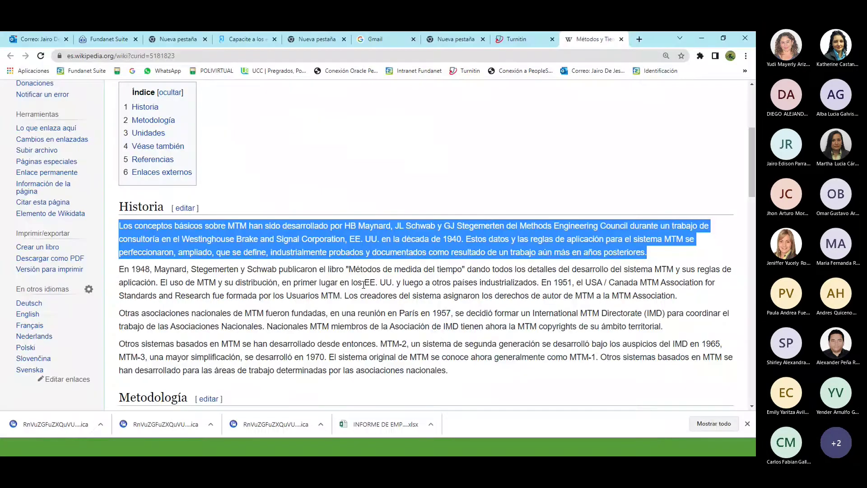
left_click_drag(118, 269, 702, 296)
key("alt+Tab")
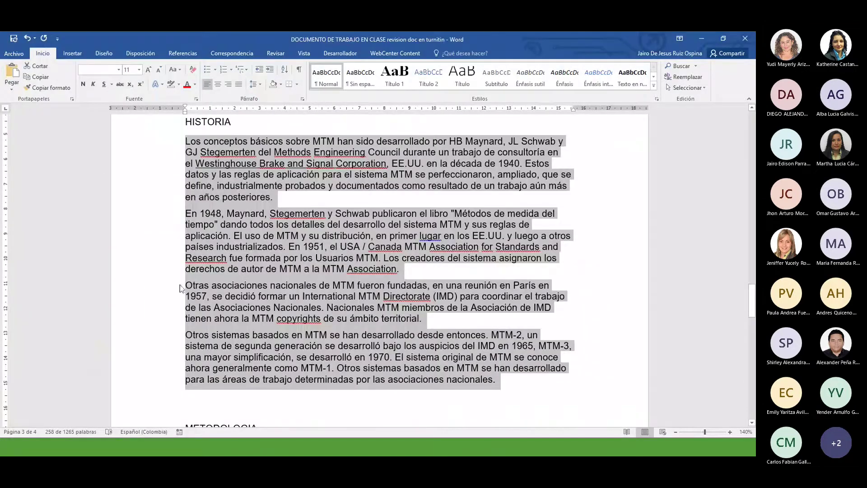
left_click(185, 285)
key("alt+Tab")
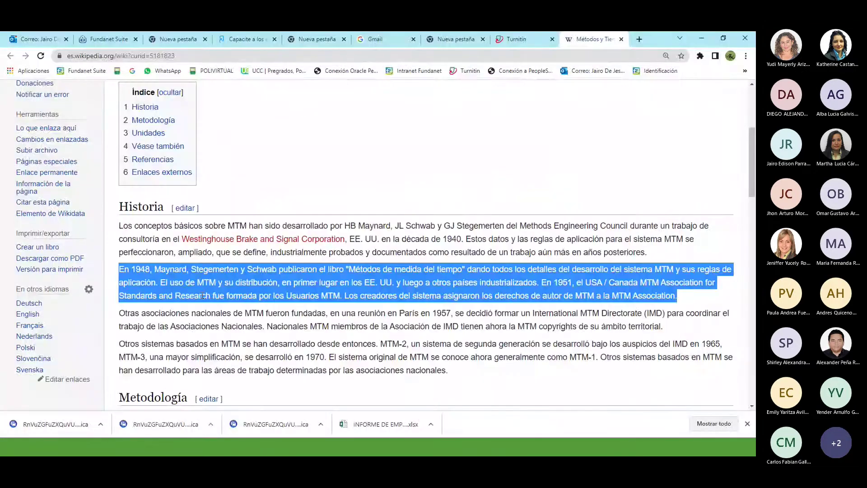
left_click_drag(123, 313, 726, 332)
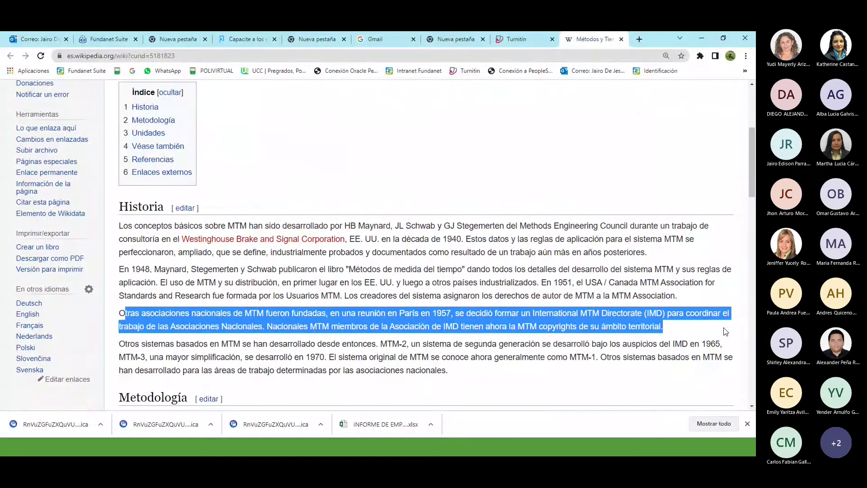
key("alt+Tab")
left_click_drag(185, 336, 557, 385)
key("alt+Tab")
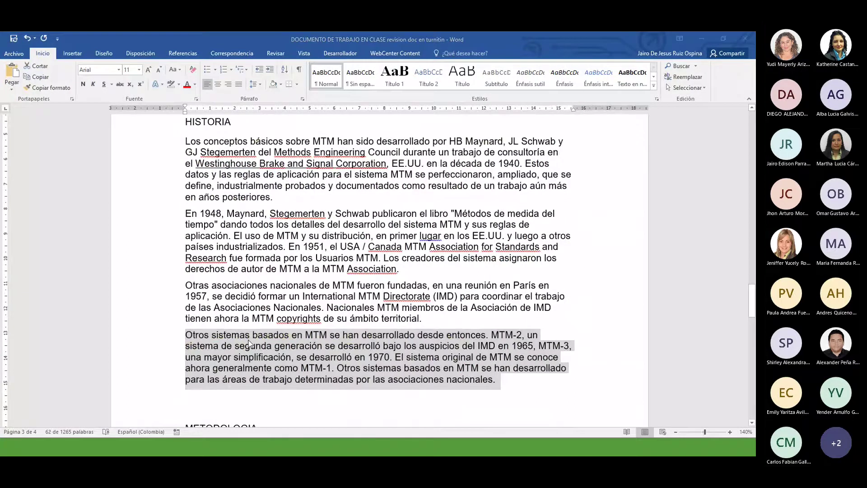
left_click_drag(119, 344, 538, 366)
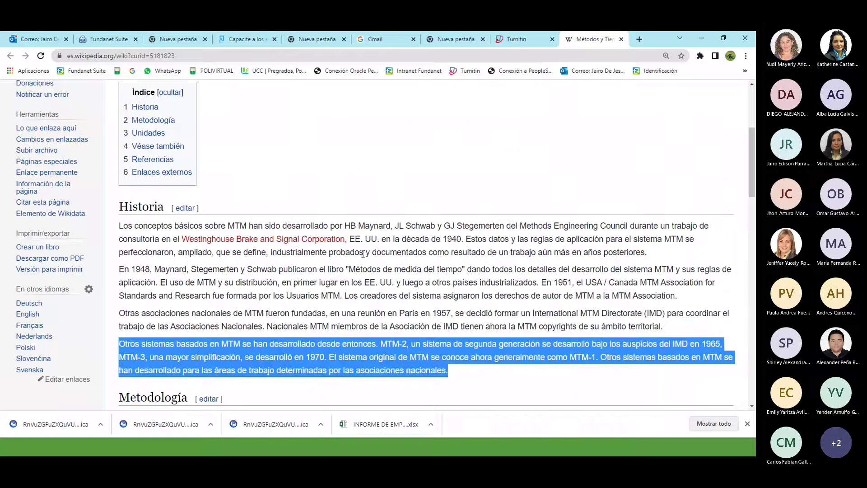
Leave the Wikipedia article and return to the similarity report in Feedback Studio
scroll(394, 203, "up", 1)
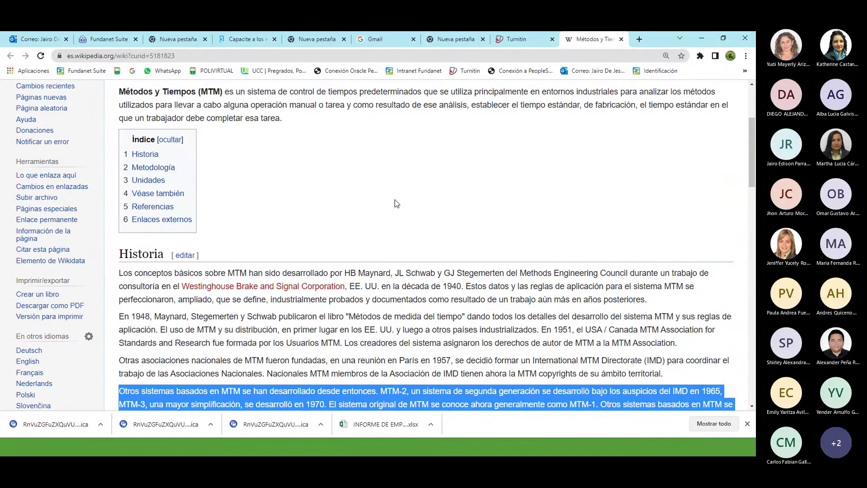
key("alt+Tab")
key("alt+Tab")
key("alt+Tab")
key("Tab")
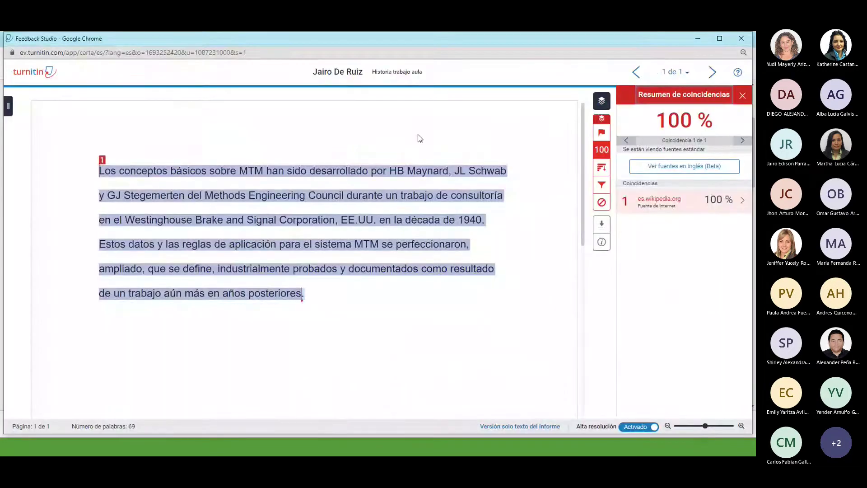
Switch to the Turnitin presentation, review the slide on the three main search sources, and return to the similarity report
left_click(384, 447)
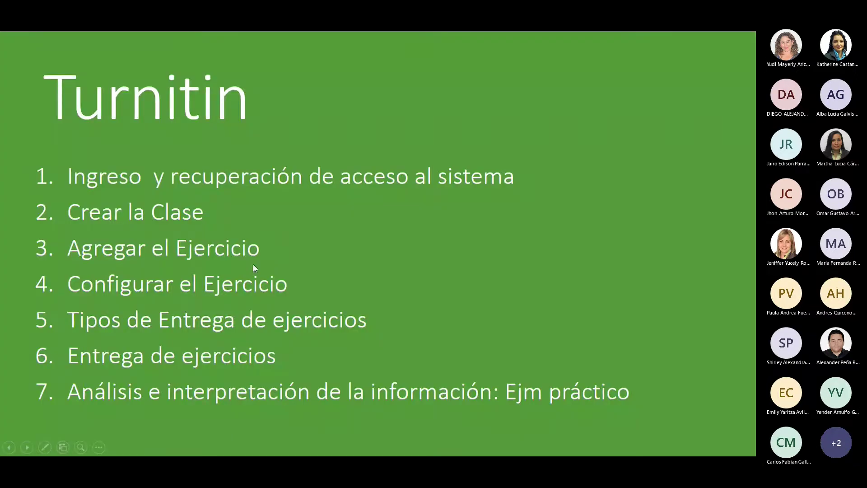
left_click(254, 264)
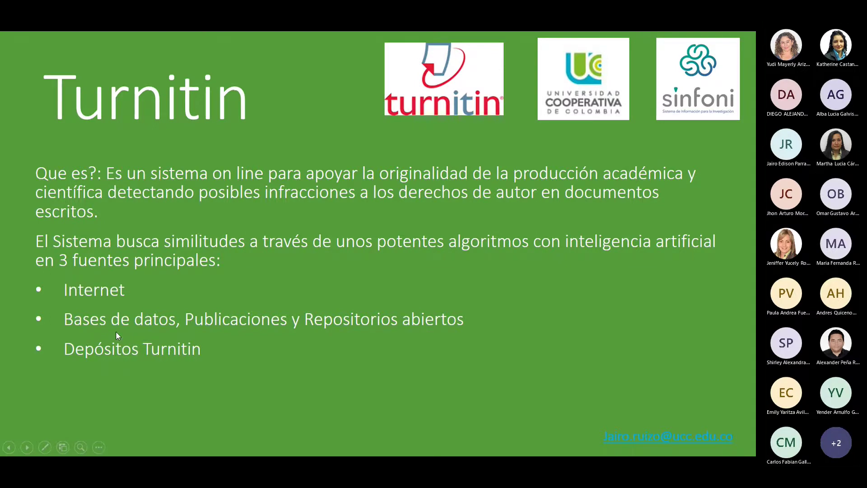
key("alt+Tab")
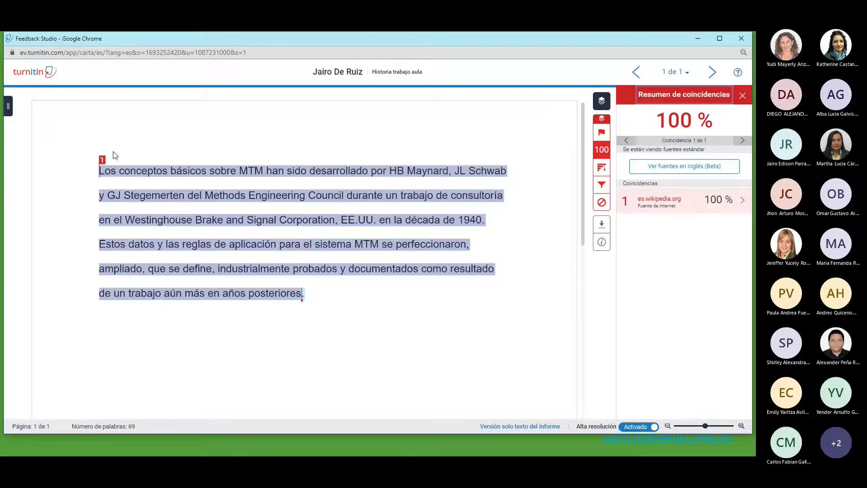
Review the source details of match 1 in the submitted text once more and close them
left_click(102, 160)
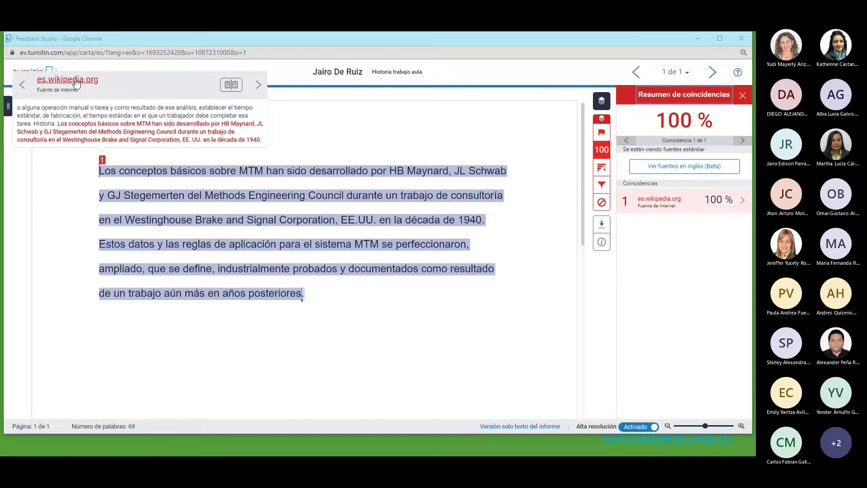
key("alt+Tab")
key("alt+Tab")
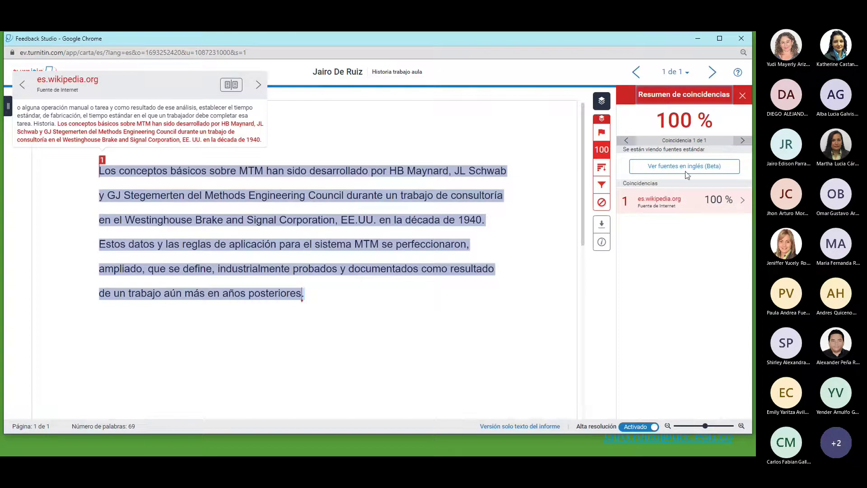
left_click(529, 137)
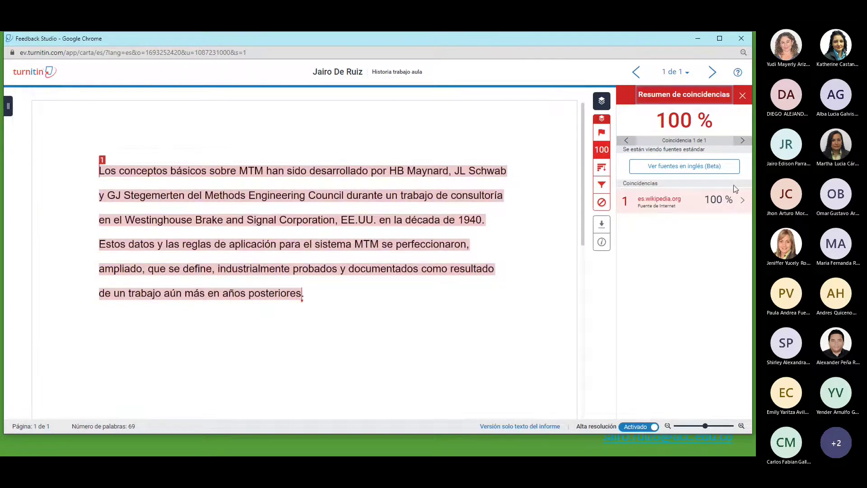
Display the English (Beta) sources in the report and open the permission request page for the student paper in match 1
left_click(676, 170)
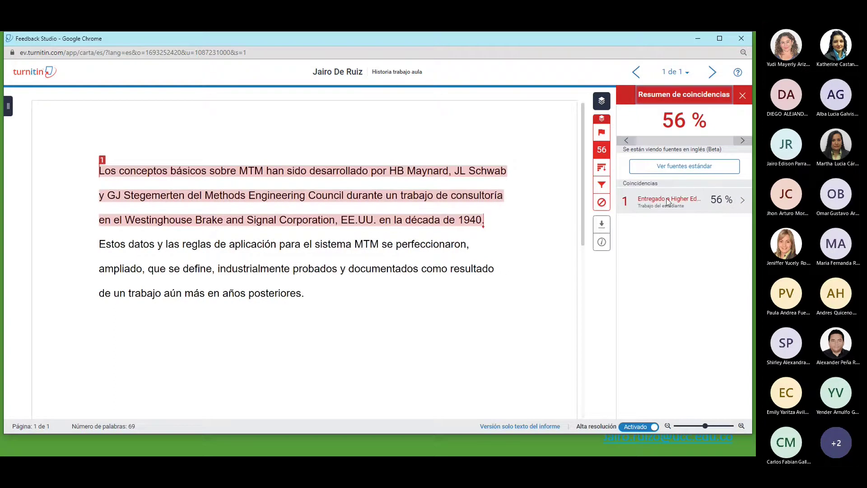
left_click(659, 204)
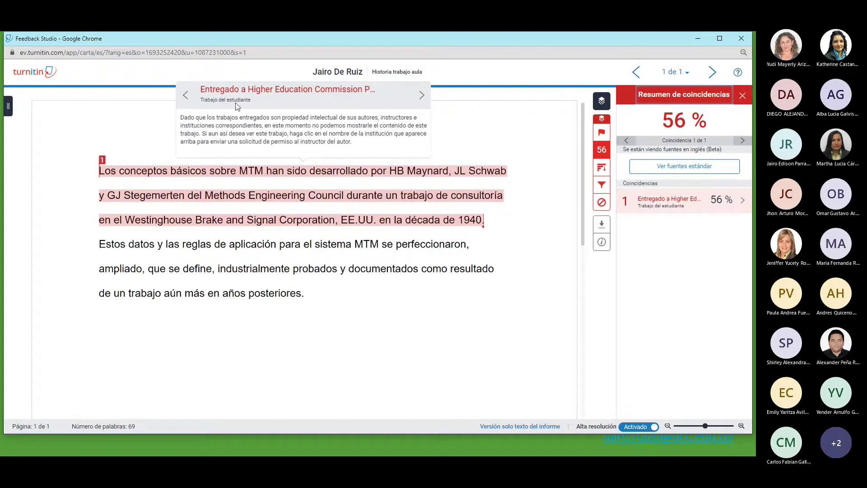
left_click(316, 92)
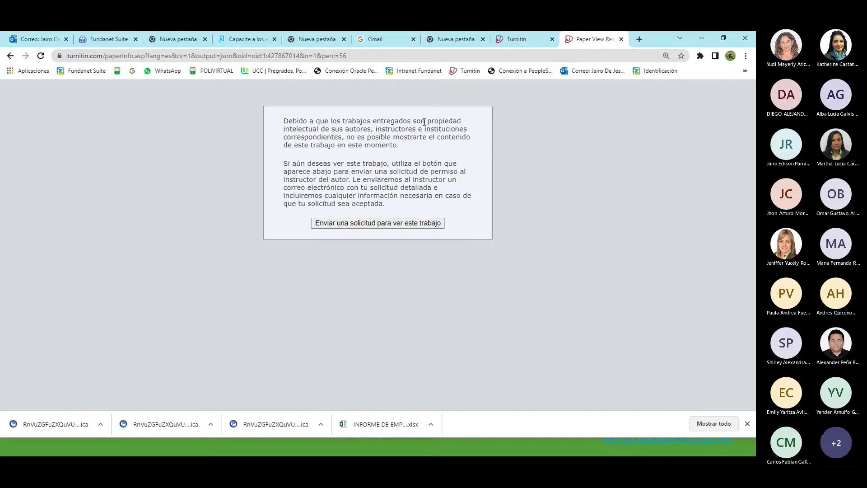
Switch to the Outlook mailbox, search for messages from Turnitin Product Support, and read the most recent support case message
left_click(39, 39)
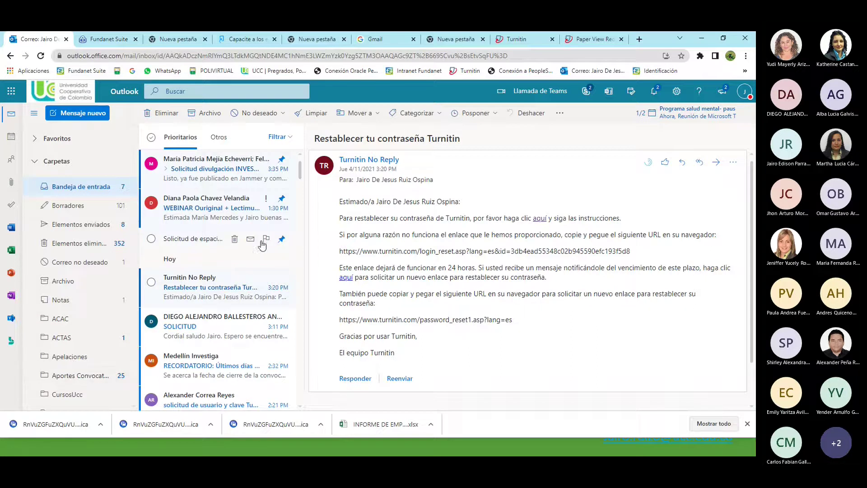
scroll(200, 176, "down", 2)
left_click(189, 90)
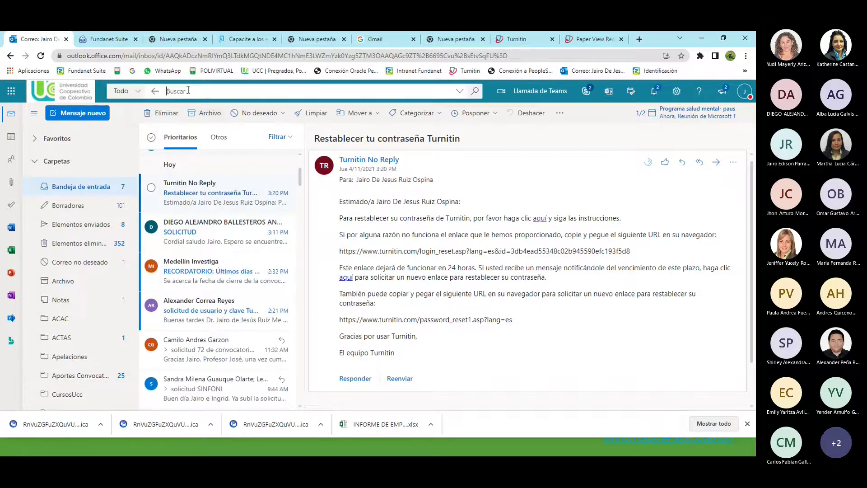
type("tur")
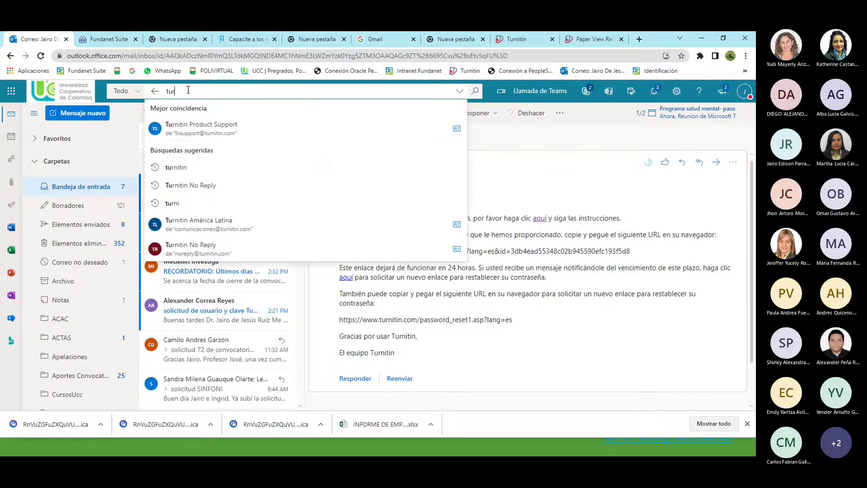
type("nitin Product Support")
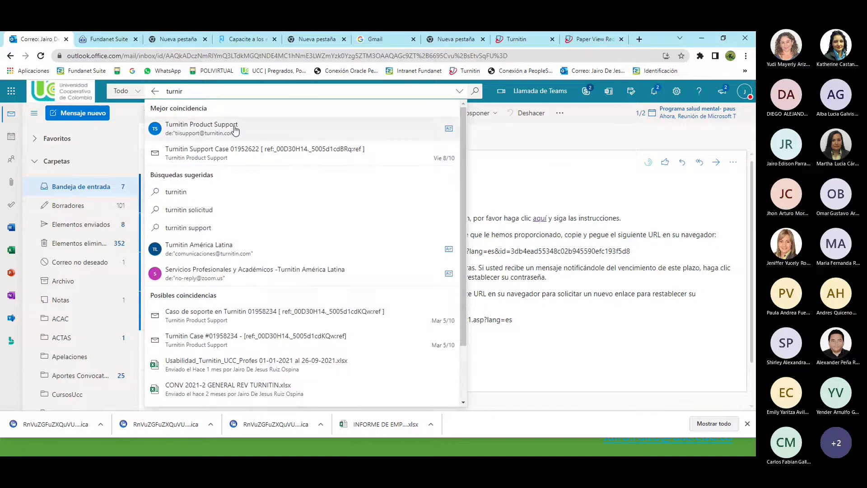
left_click(218, 133)
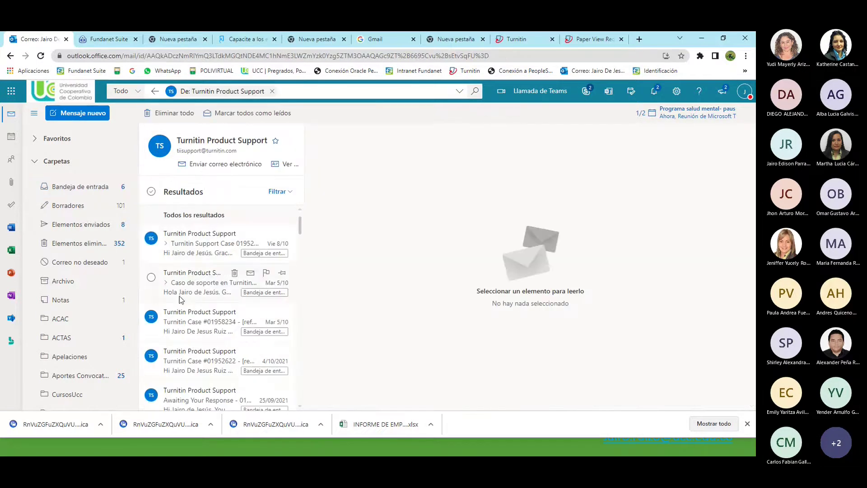
left_click(183, 242)
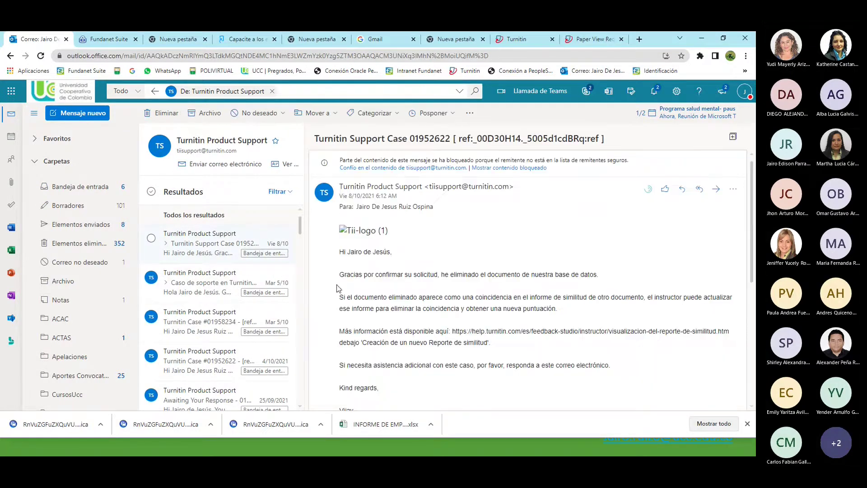
scroll(374, 275, "down", 5)
scroll(375, 275, "up", 5)
Search the mailbox for "turnitin" and open the sent conversation "Turnitin Solicitud Para Ver Trabajo" from 28/10
left_click(272, 90)
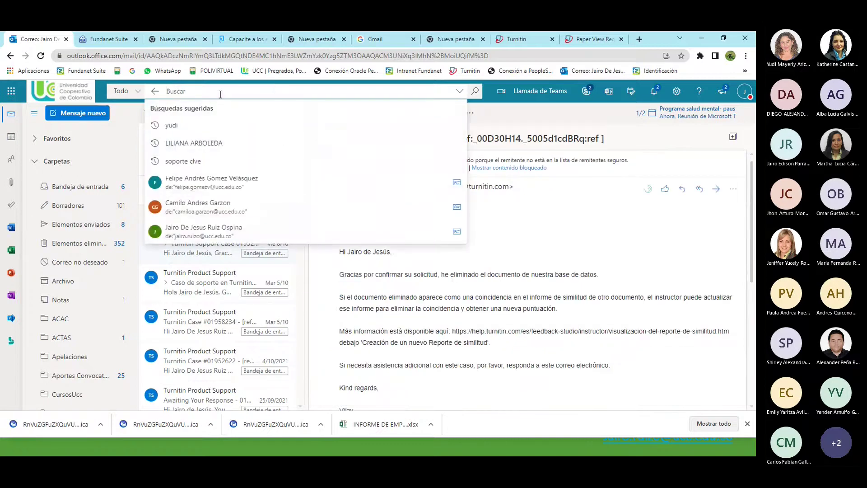
type("turnit")
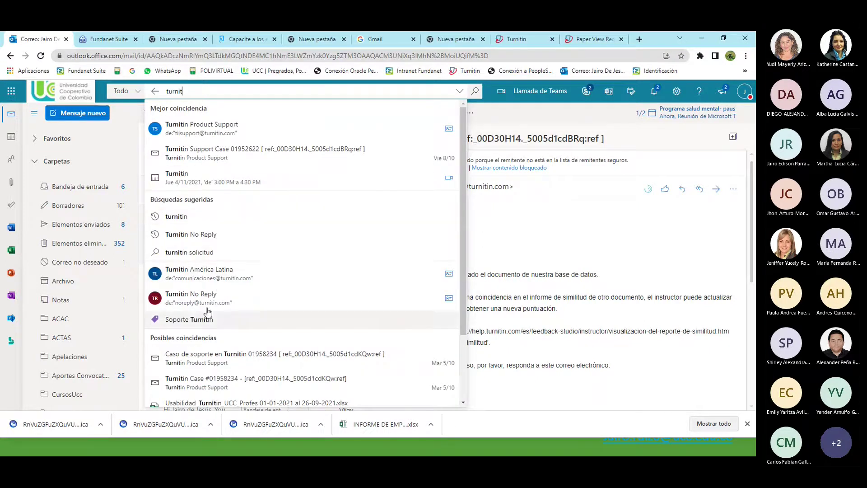
left_click(199, 217)
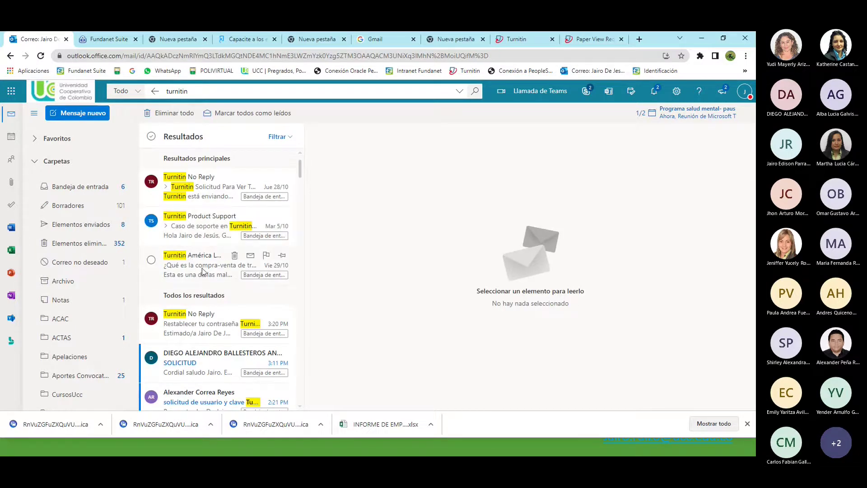
scroll(203, 271, "down", 4)
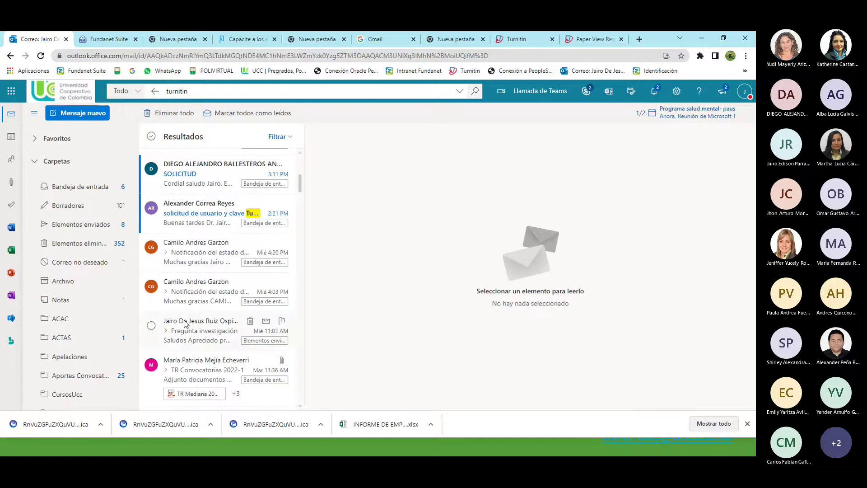
scroll(184, 321, "down", 4)
scroll(184, 319, "down", 2)
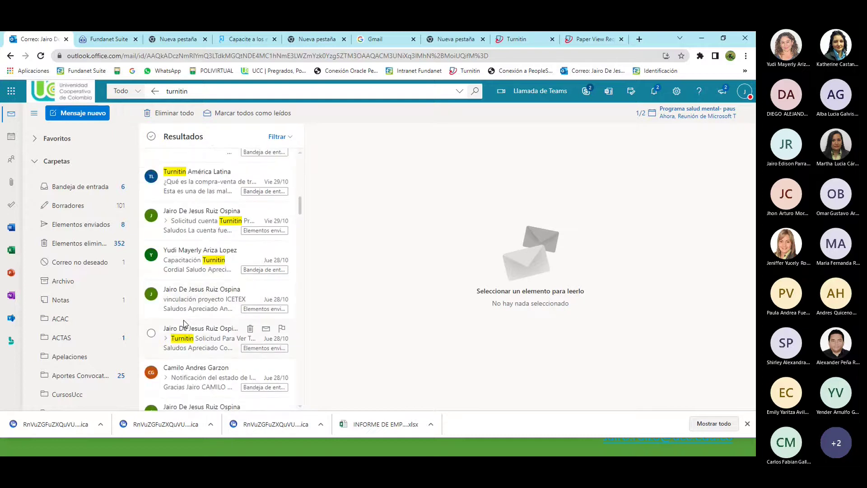
left_click(195, 337)
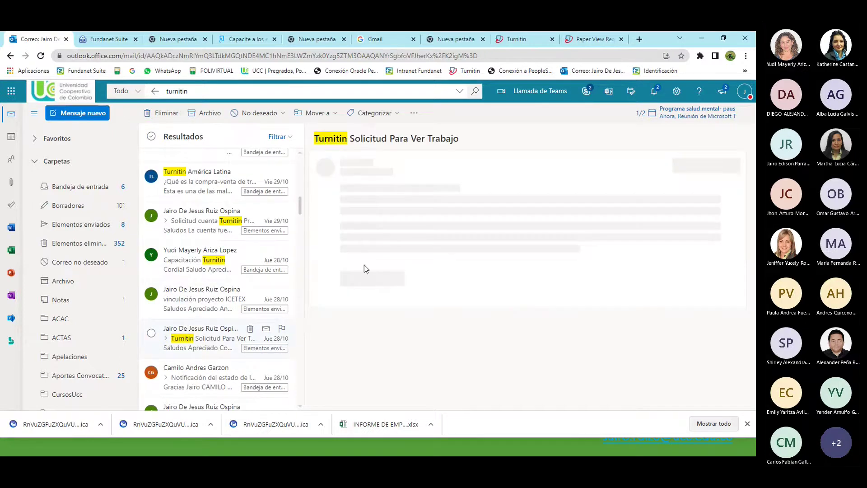
Highlight the paper title "Sistemas de salud" and the line with its class and submission date in the request message
scroll(388, 245, "down", 3)
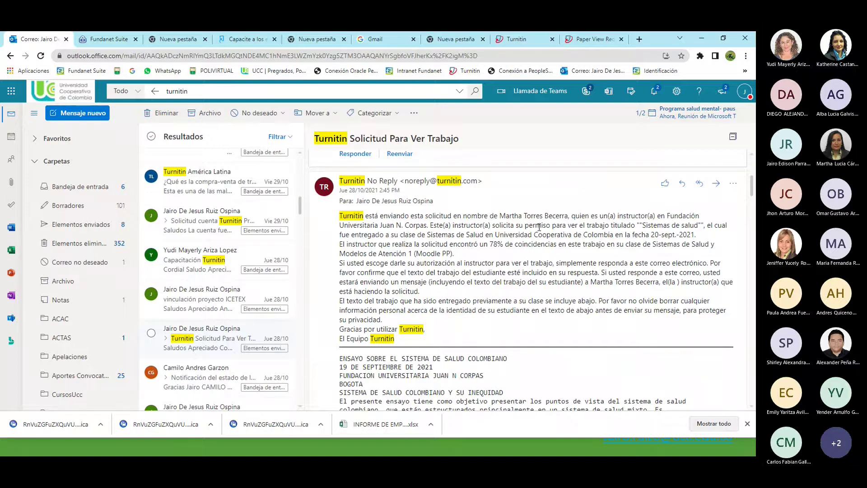
left_click_drag(640, 225, 686, 225)
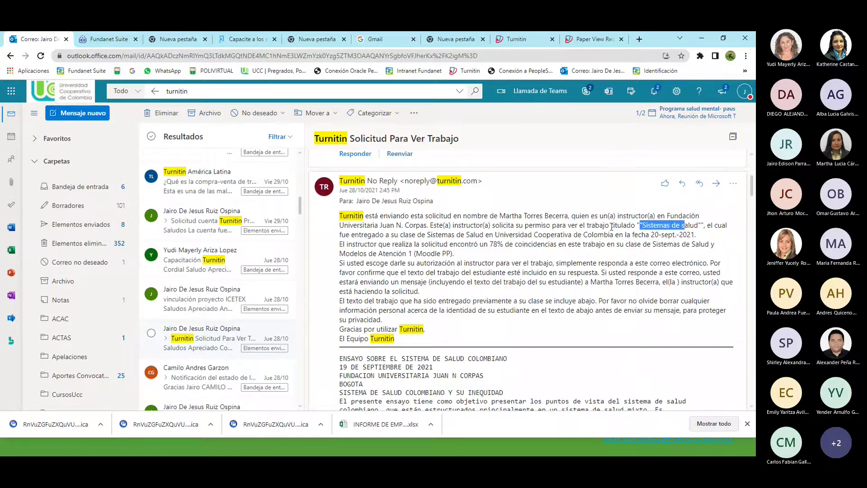
left_click_drag(346, 234, 695, 239)
Look through the full student essay included in the request, highlighting its title, date, institution and subject heading lines
scroll(348, 254, "down", 3)
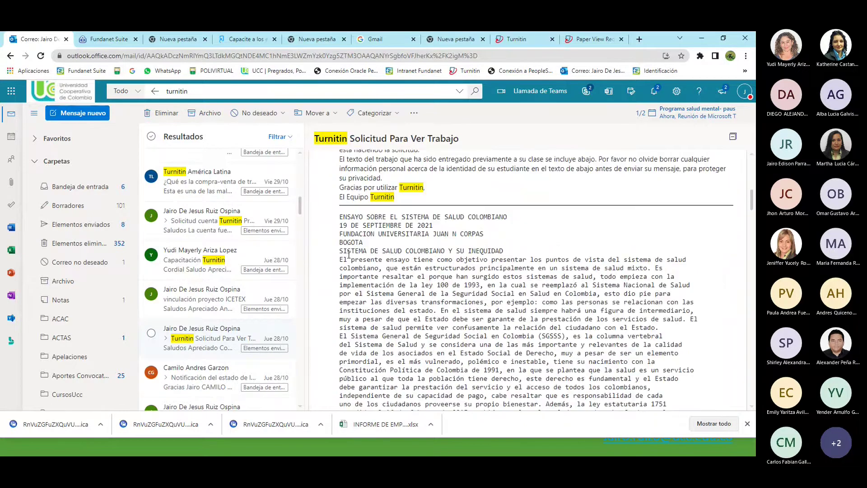
scroll(369, 231, "down", 10)
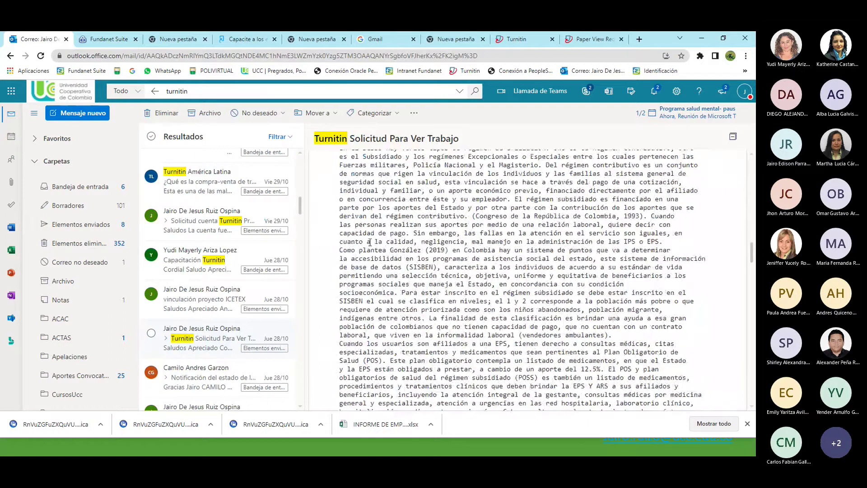
scroll(473, 282, "up", 4)
scroll(473, 283, "up", 9)
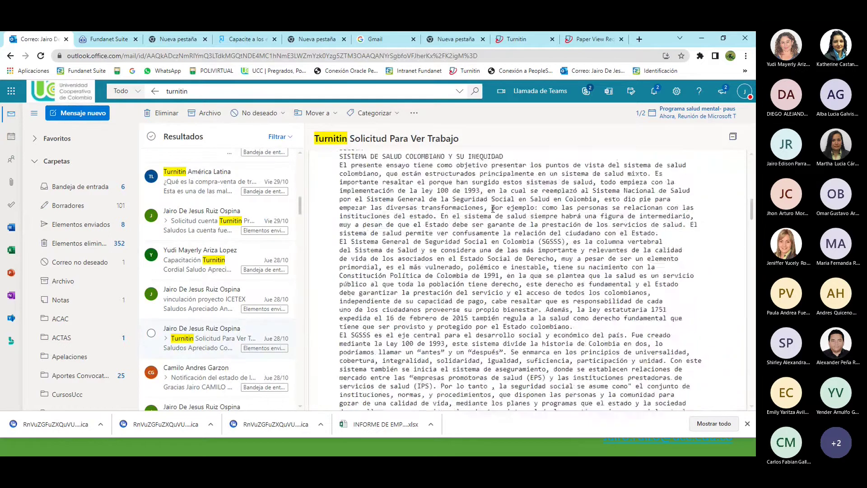
scroll(476, 257, "down", 5)
scroll(480, 232, "up", 3)
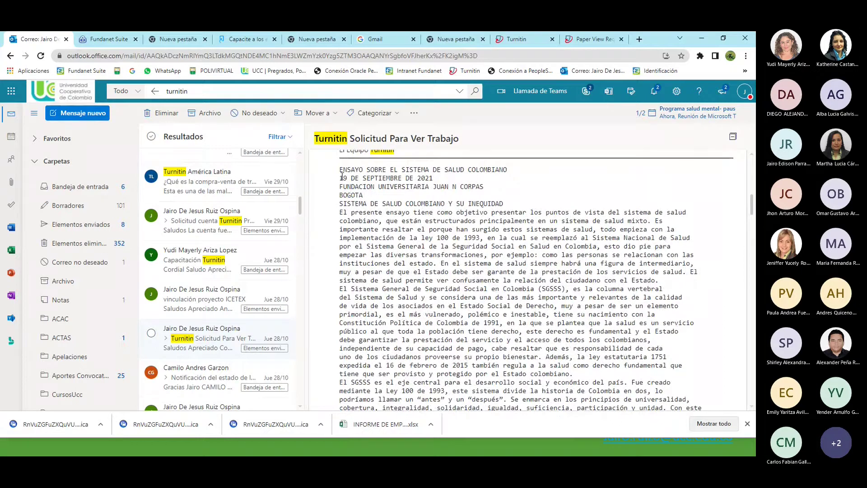
left_click_drag(343, 170, 445, 170)
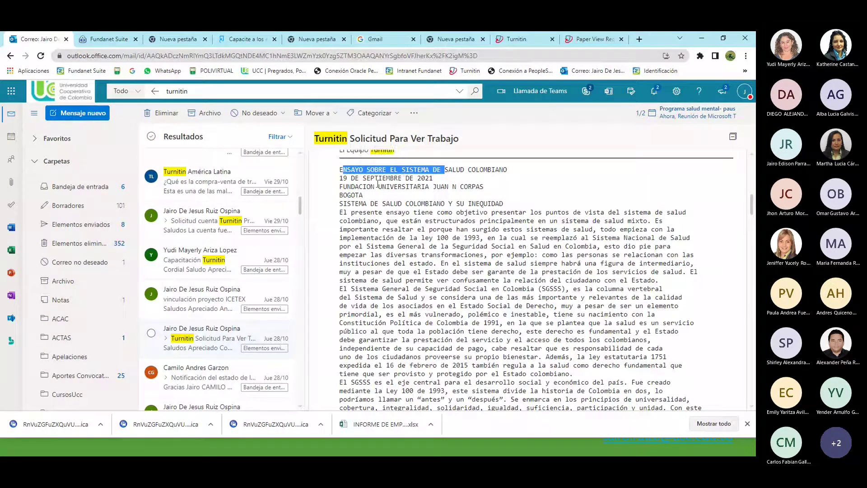
left_click_drag(340, 178, 481, 187)
left_click_drag(347, 202, 500, 204)
scroll(500, 204, "down", 10)
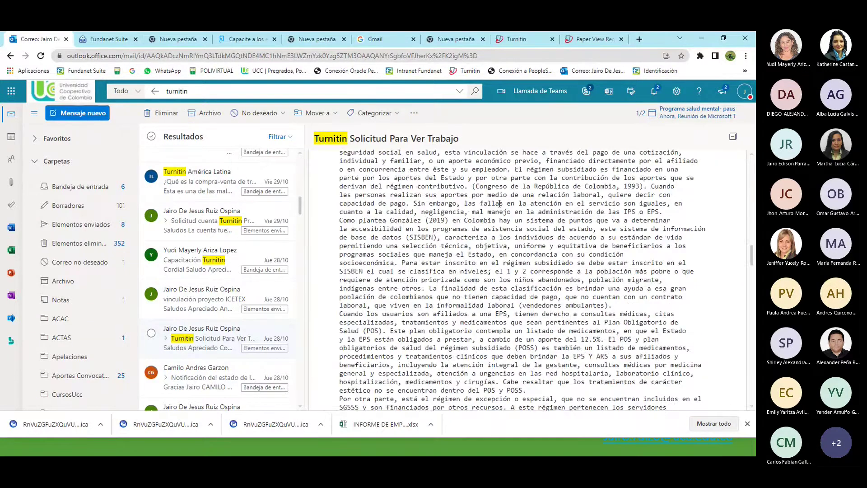
scroll(500, 203, "down", 15)
Review the reply sent to the requesting instructor together with the original Turnitin request and essay text below it
left_click_drag(753, 379, 752, 169)
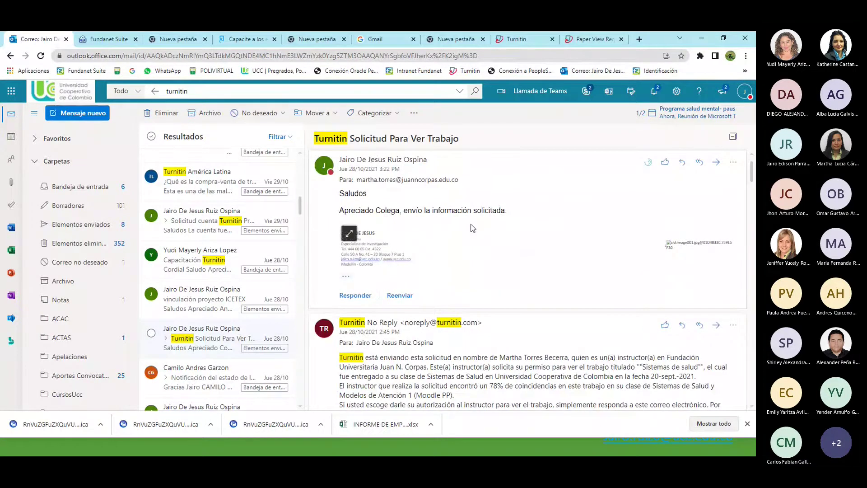
scroll(472, 228, "down", 10)
scroll(457, 257, "up", 9)
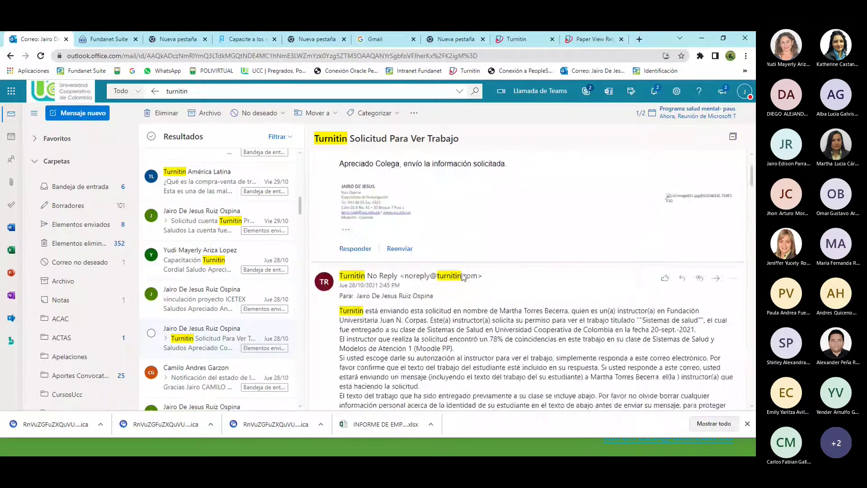
scroll(464, 277, "up", 1)
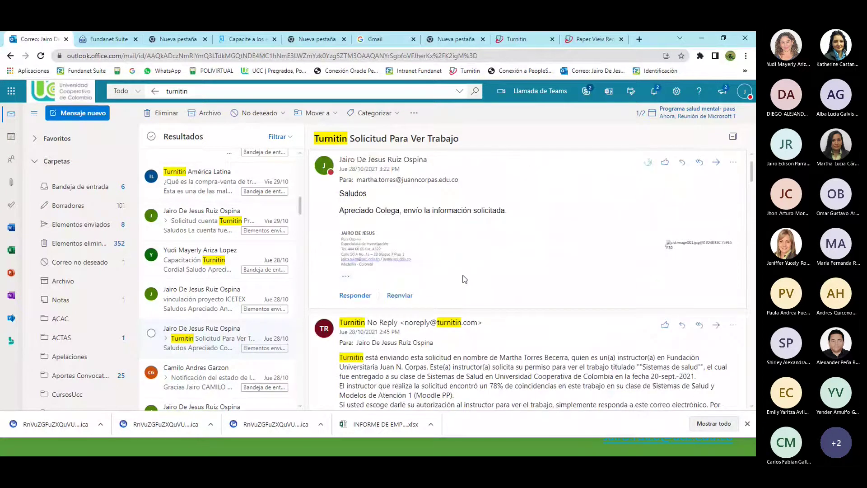
scroll(464, 278, "down", 4)
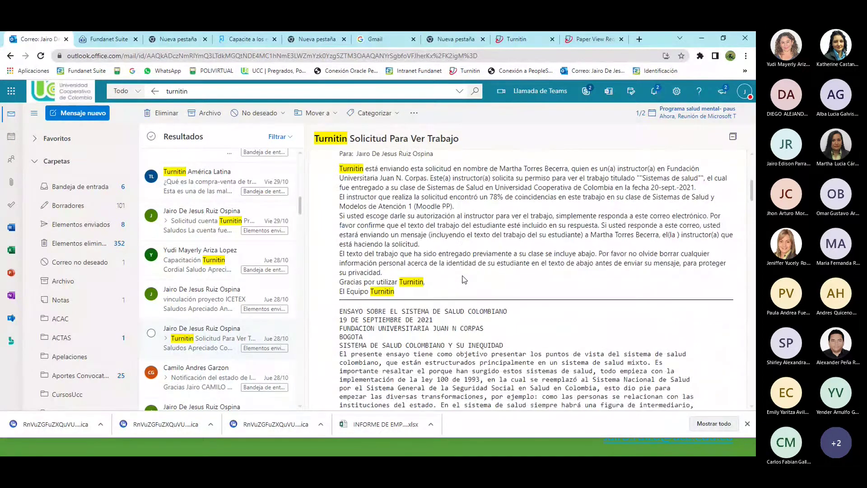
scroll(463, 279, "down", 4)
scroll(496, 279, "up", 10)
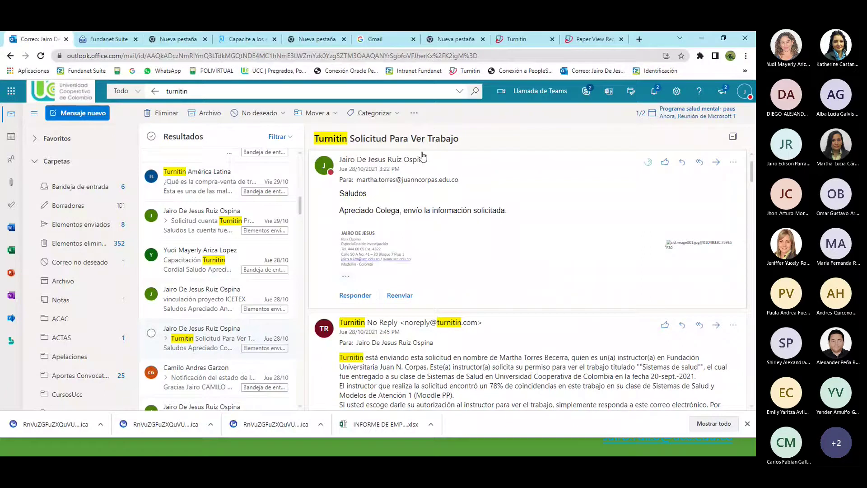
Return to the similarity report in Feedback Studio, close the source details of match 1, and show the standard sources
key("alt+Tab")
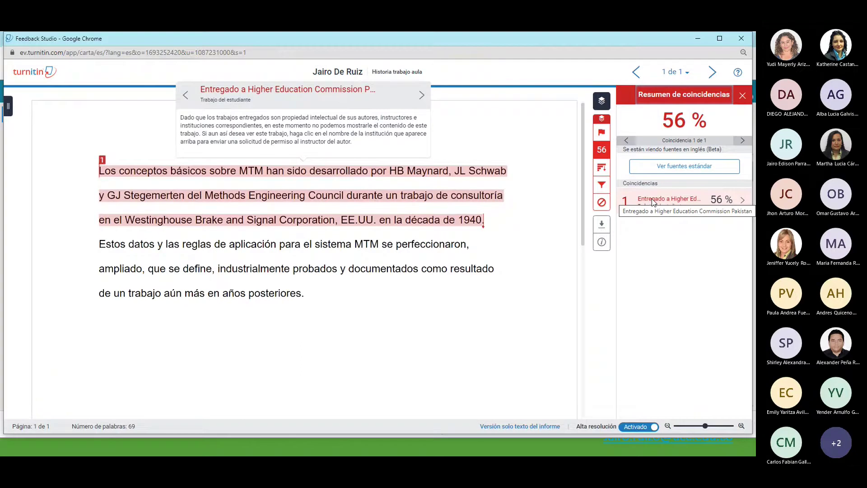
left_click(318, 326)
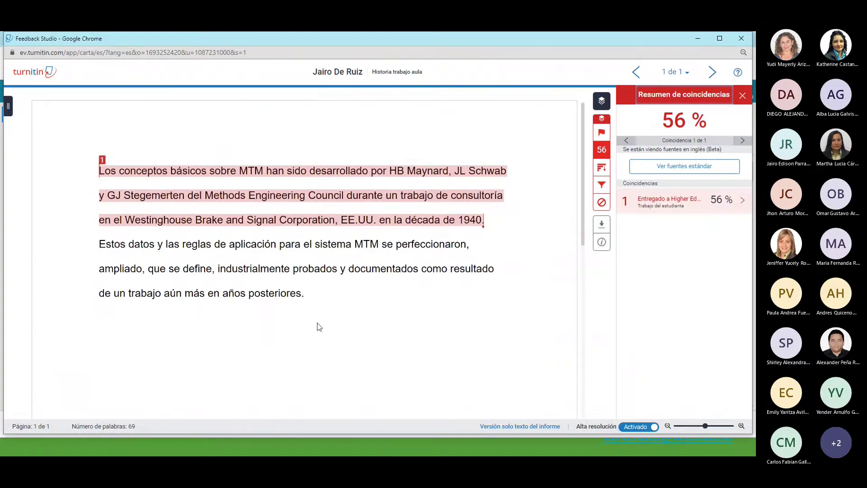
left_click(698, 169)
Highlight the submitted text and compare its matches under the English (Beta) sources and the standard sources, finishing on the standard ones
left_click_drag(99, 170, 303, 298)
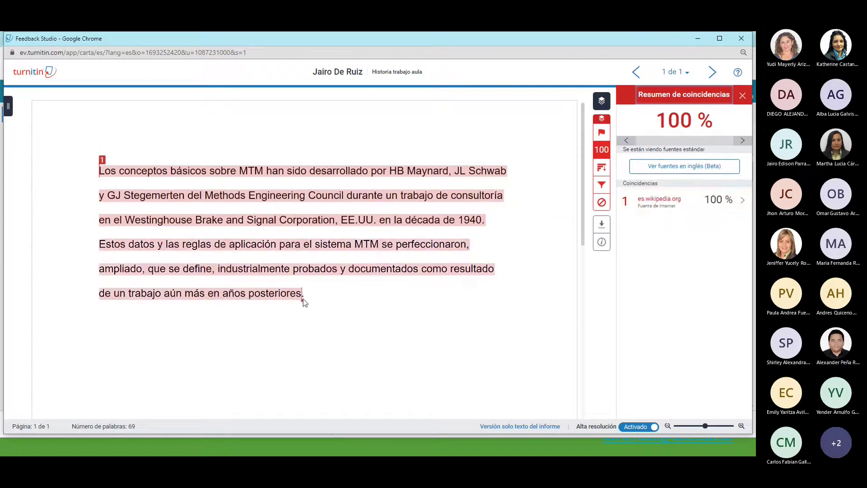
left_click(516, 161)
left_click_drag(313, 322, 99, 217)
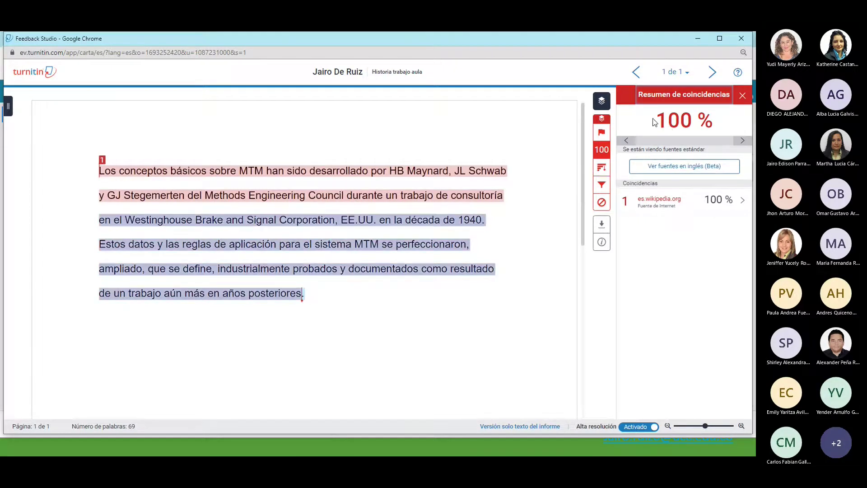
left_click(677, 167)
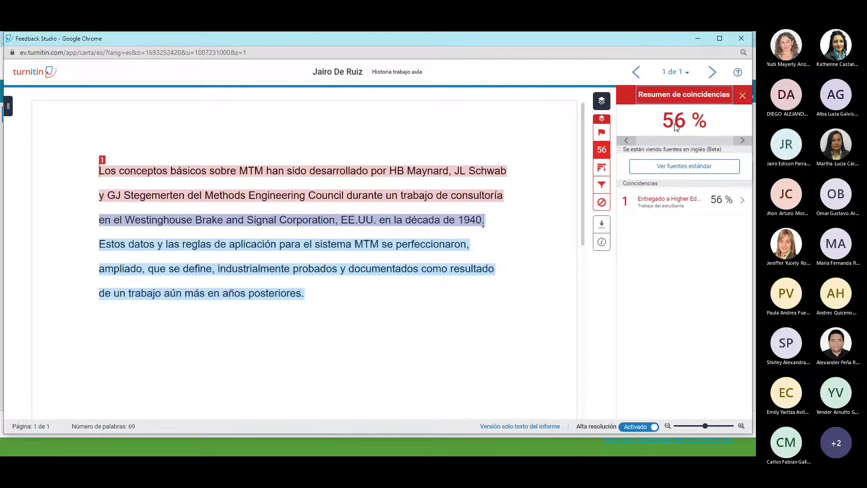
left_click(664, 166)
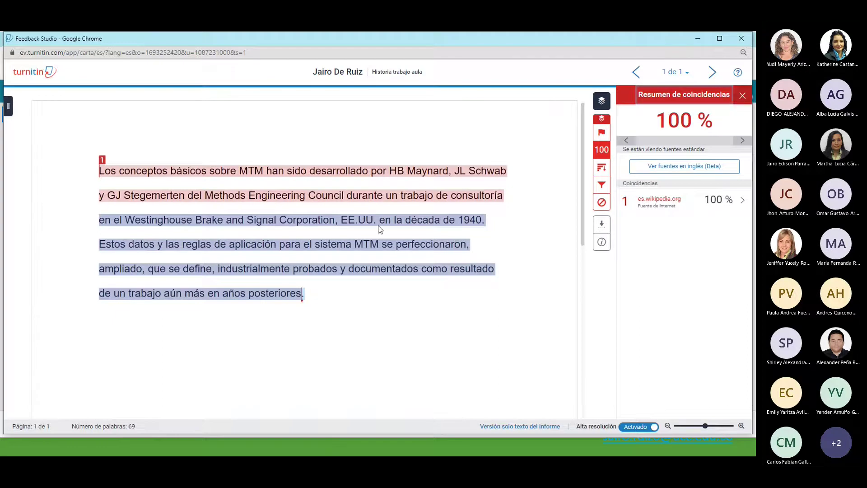
left_click(375, 192)
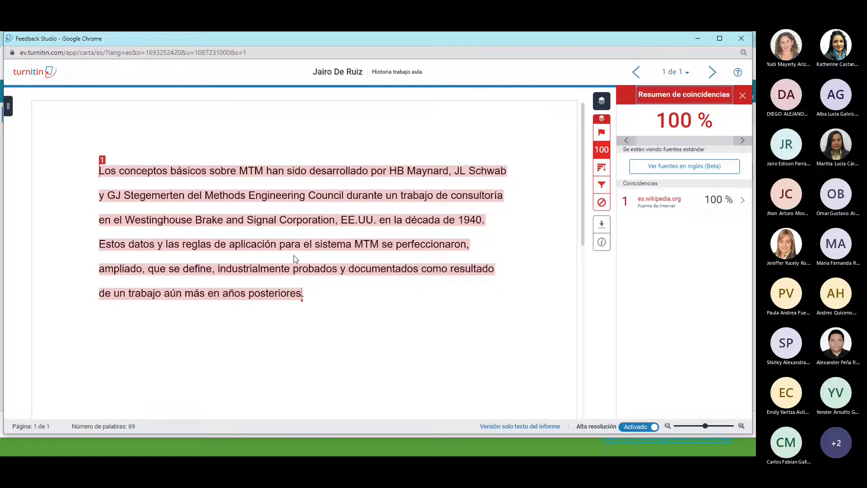
Highlight the matched text in the similarity report, then switch to the Word working document and highlight the same content under HISTORIA
left_click_drag(99, 170, 301, 296)
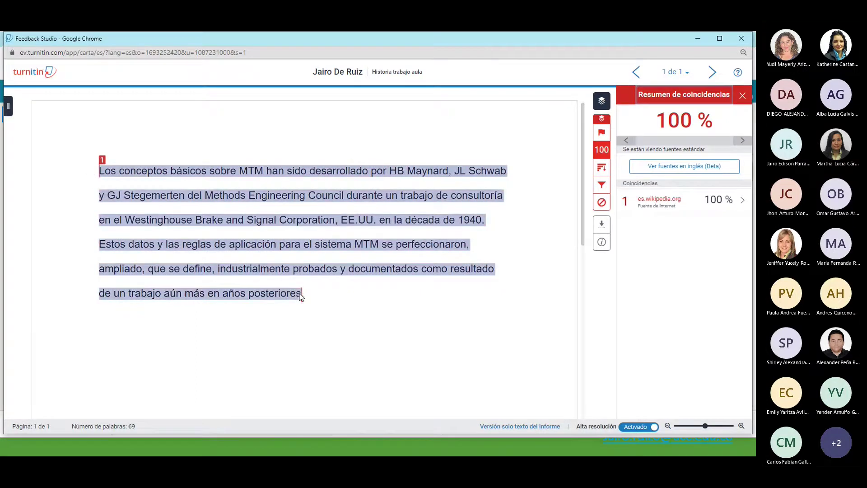
left_click(327, 309)
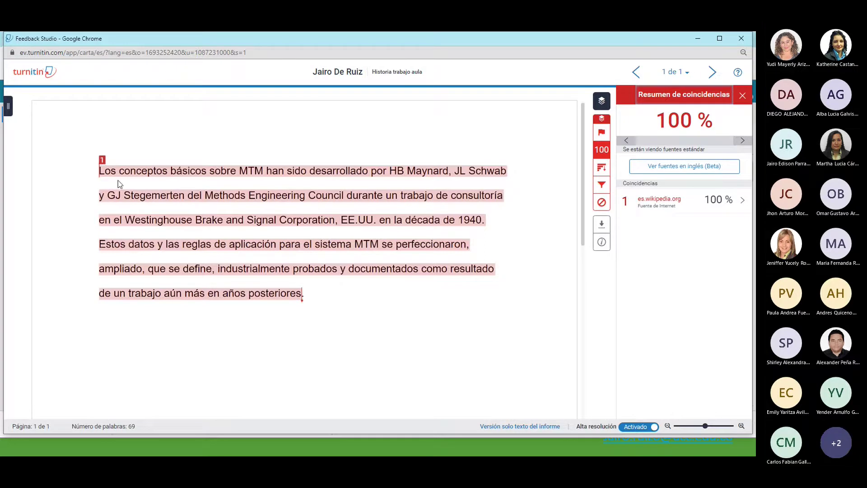
key("alt+Tab")
key("alt+Tab")
key("alt+Tab")
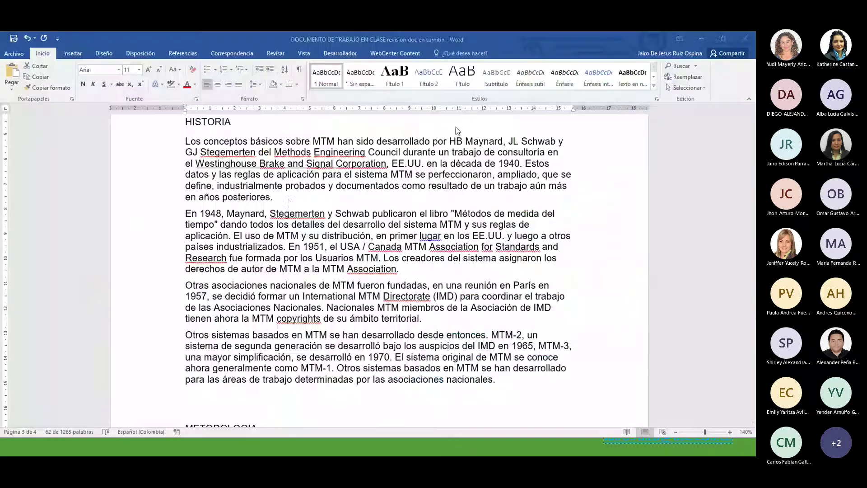
scroll(278, 201, "up", 1)
left_click(277, 204)
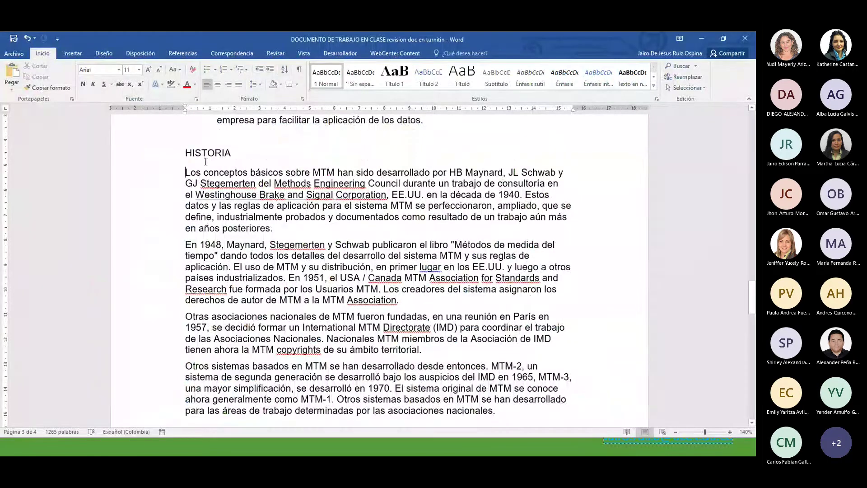
left_click_drag(185, 174, 509, 378)
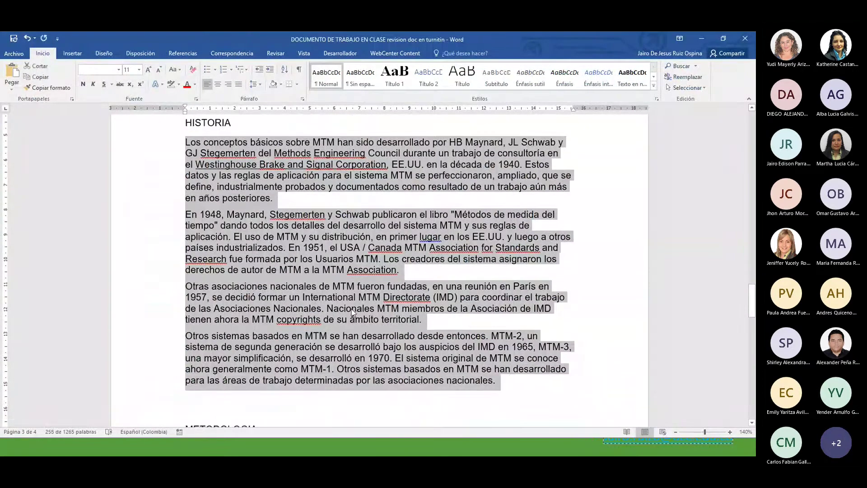
scroll(275, 194, "down", 3)
scroll(275, 194, "up", 5)
Extend the HISTORIA heading with the text ": mi aporte personal….. como se exone en Wilkipedia"
left_click(243, 184)
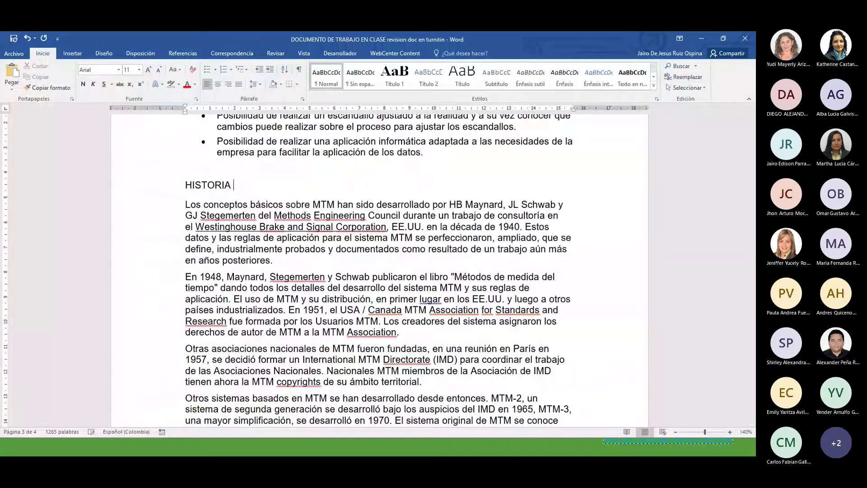
type(":")
type("mi aporte per")
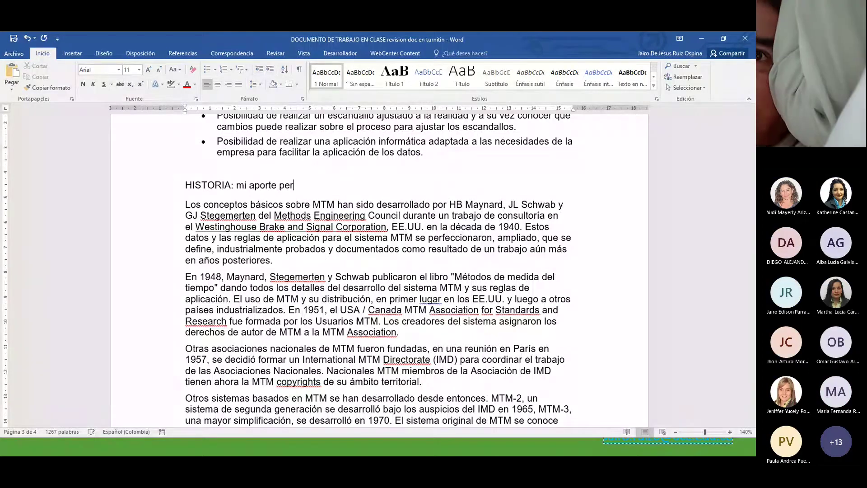
type("sonal")
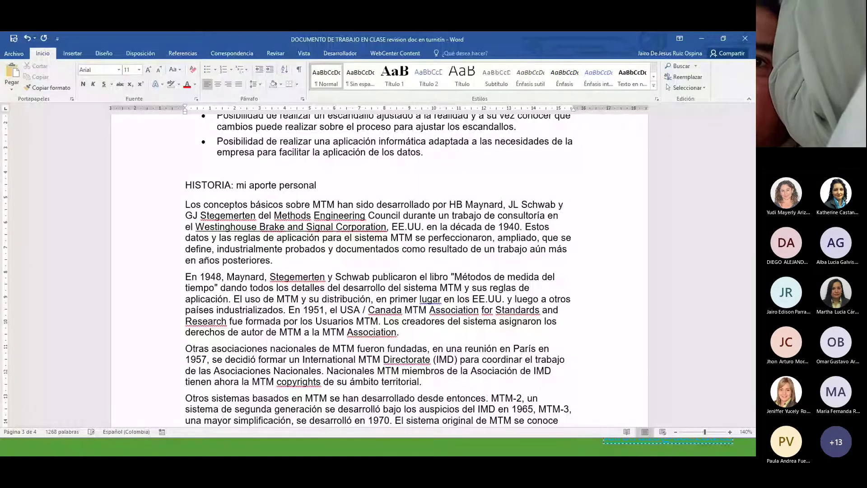
type("…..")
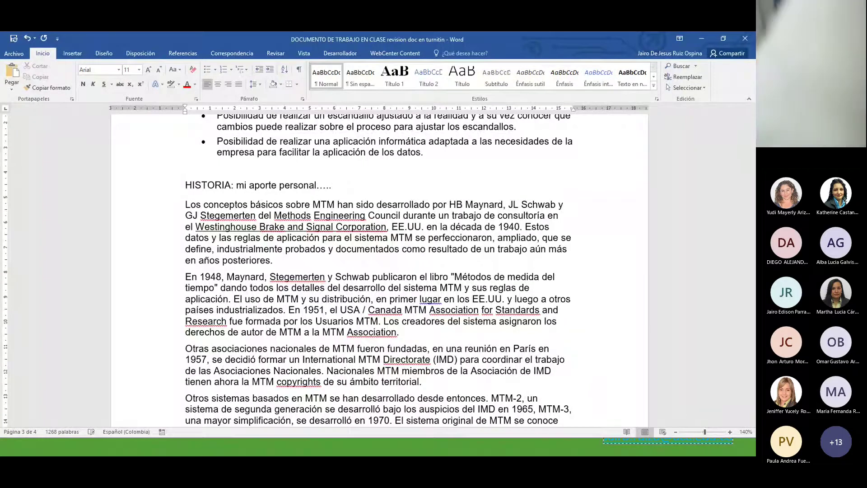
type("... como ")
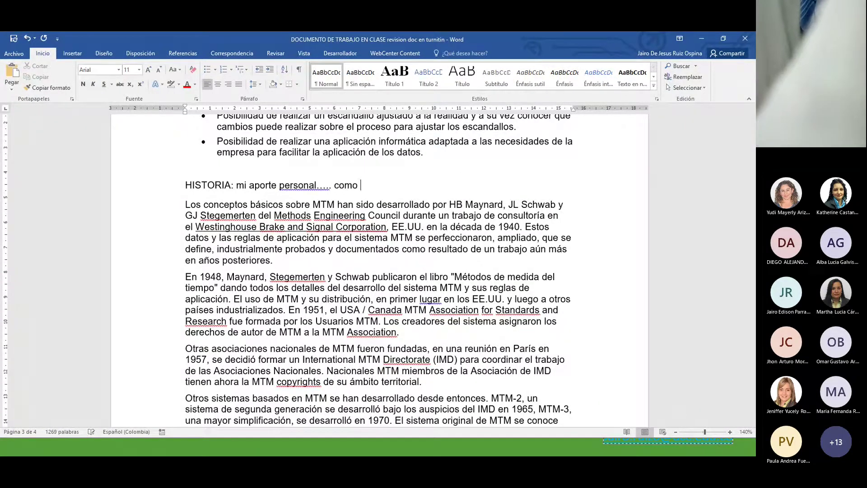
type("se")
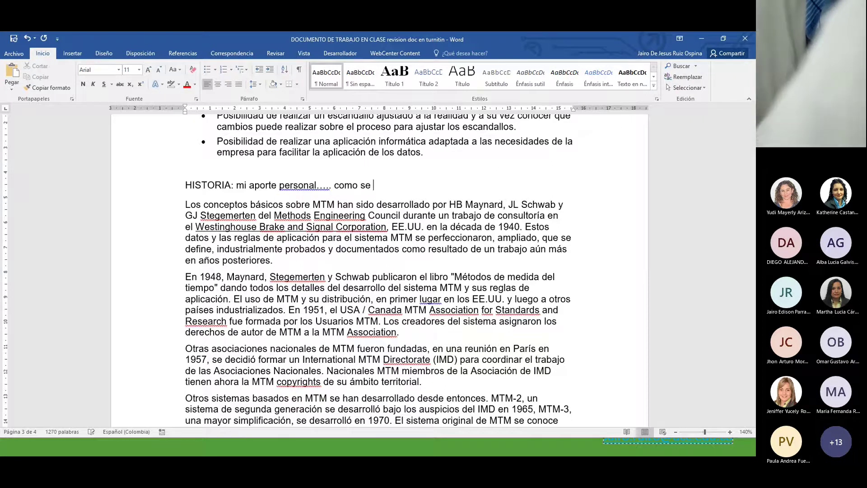
type(" exone en")
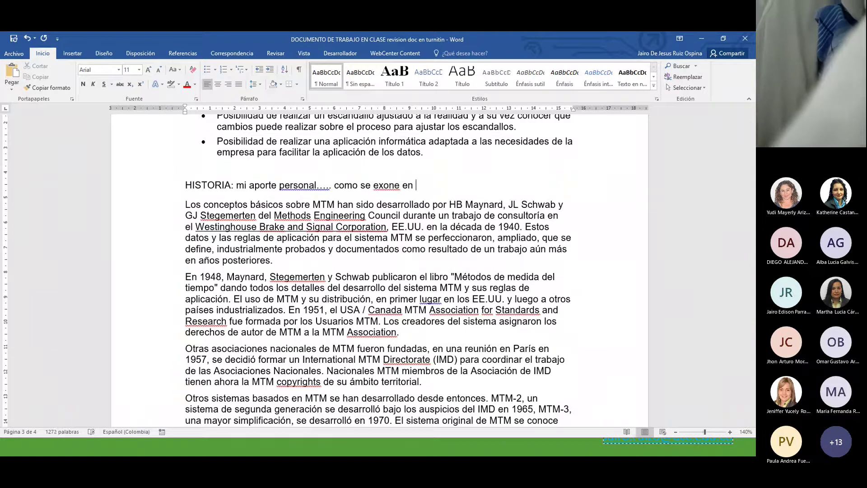
type(" Wiñ")
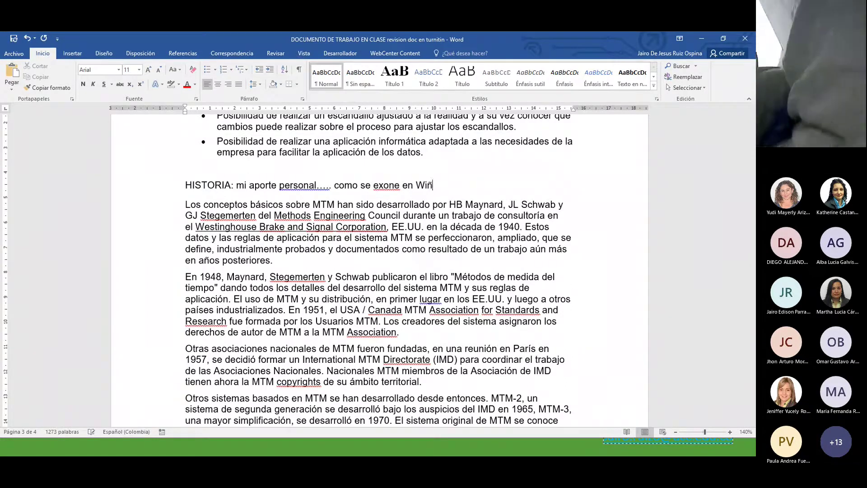
left_click(224, 54)
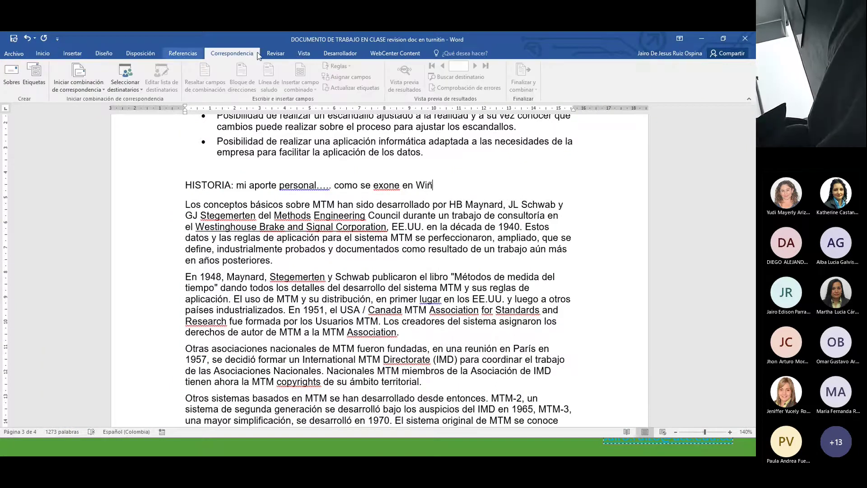
scroll(261, 68, "up", 1)
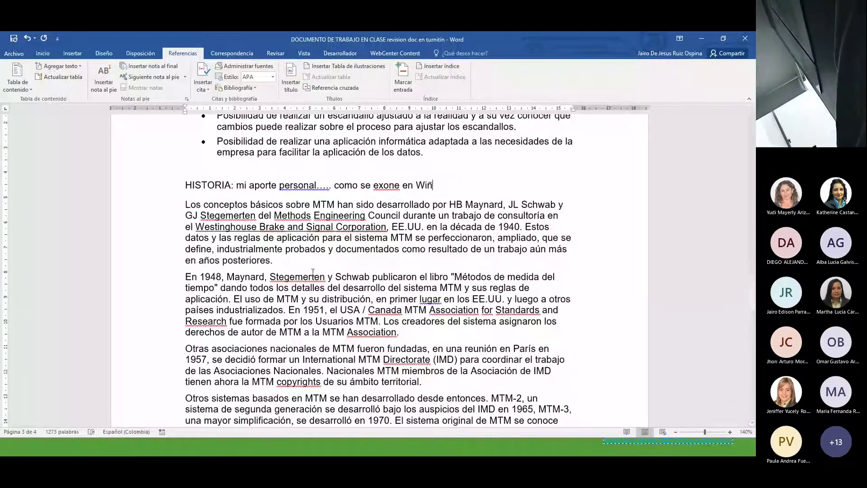
key("BackSpace")
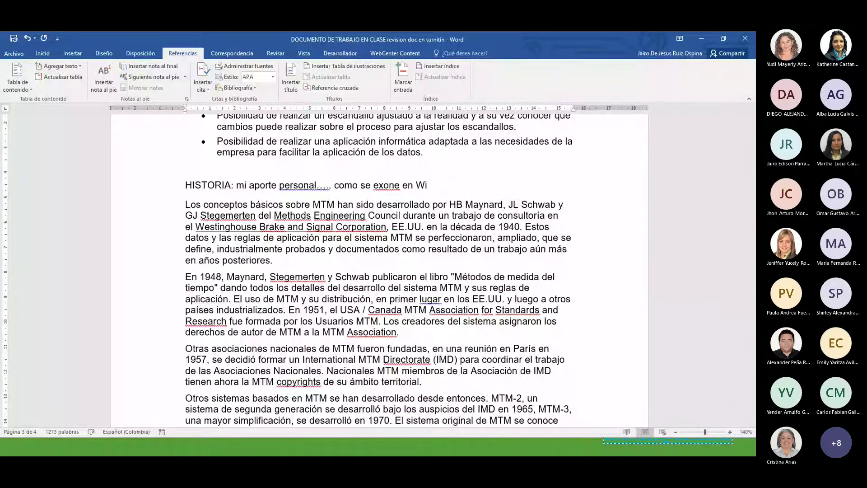
type("lkipedia")
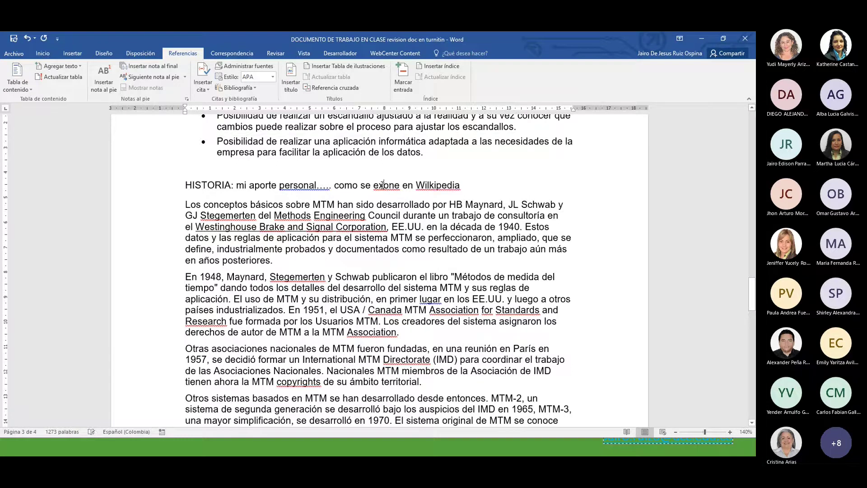
Correct "exone" to "expone" in the HISTORIA heading and append "2021:" after "Wilkipedia"
left_click(382, 185)
type("p")
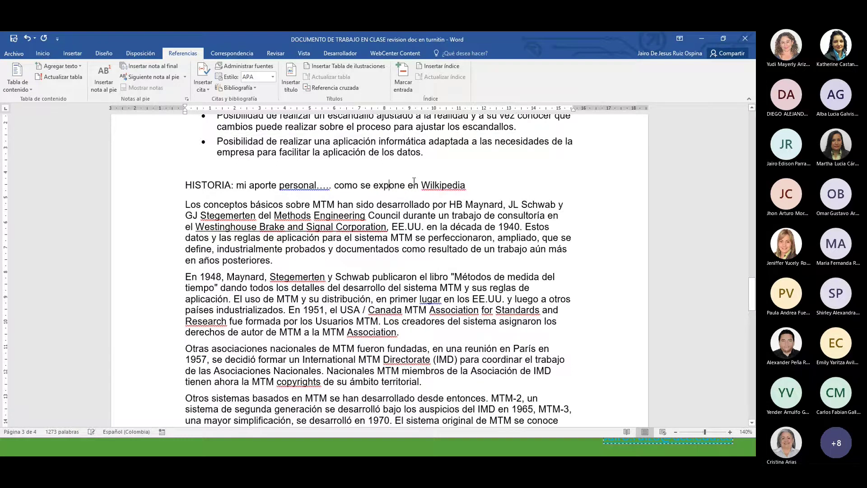
left_click(474, 181)
type("20")
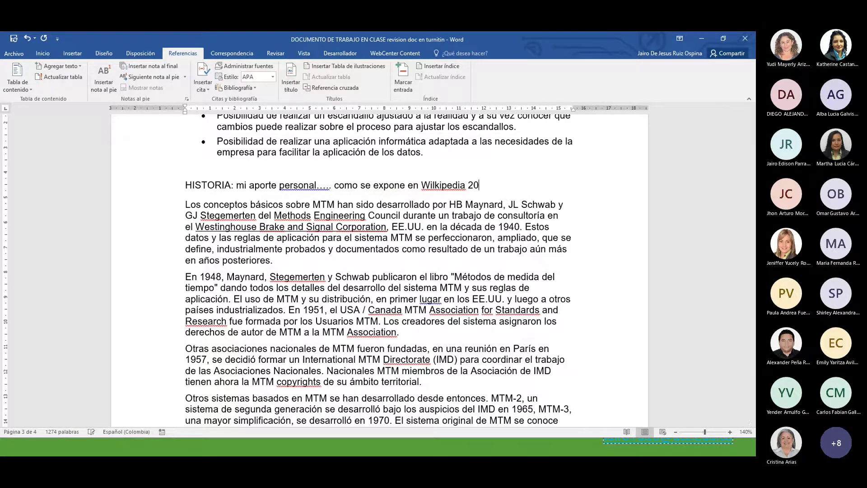
type("21:")
Indent the four paragraphs under the HISTORIA heading slightly from the left as a block quotation, using the paragraph settings
left_click_drag(185, 203, 498, 367)
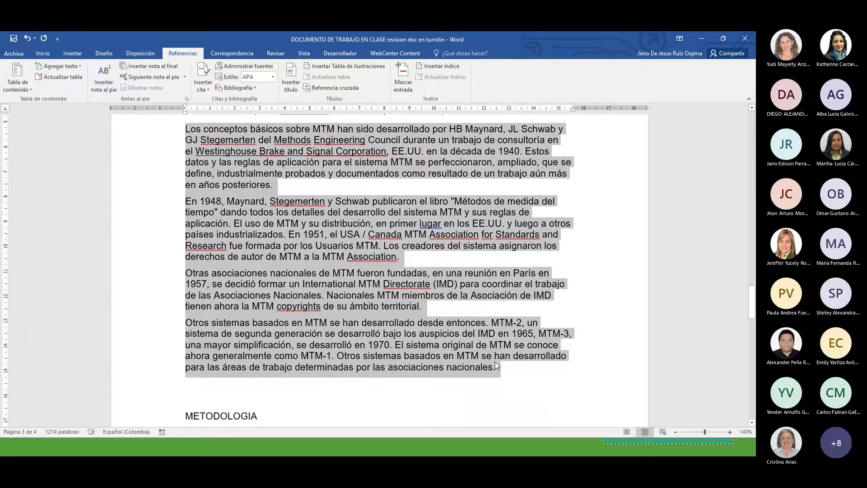
right_click(283, 165)
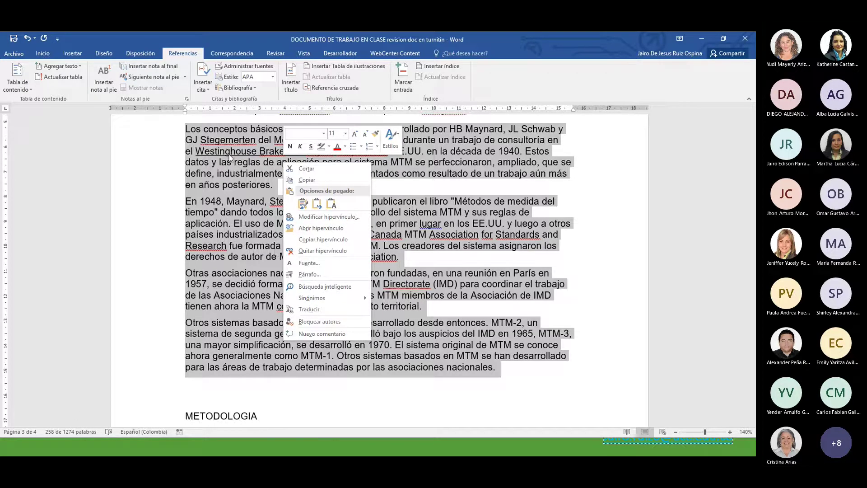
key("Escape")
scroll(230, 190, "up", 1)
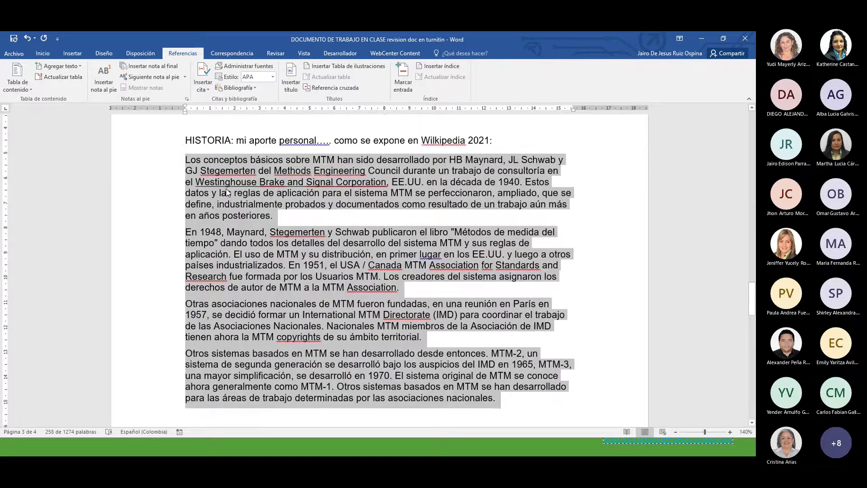
right_click(242, 165)
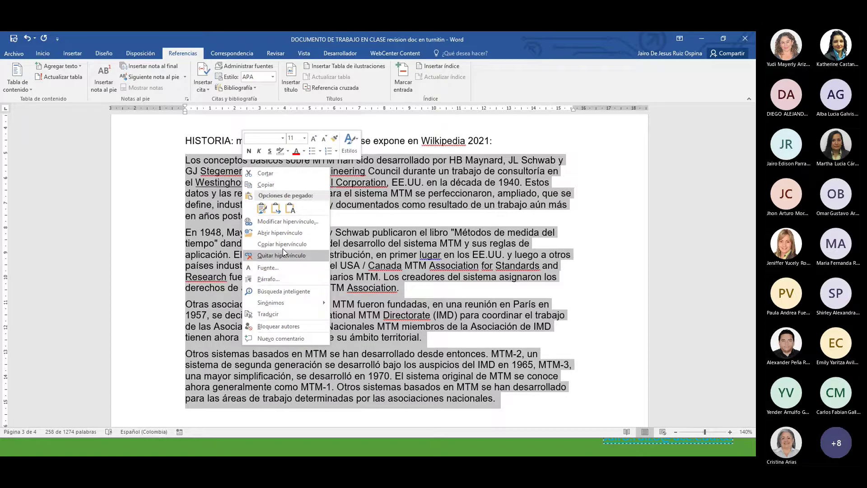
left_click(270, 279)
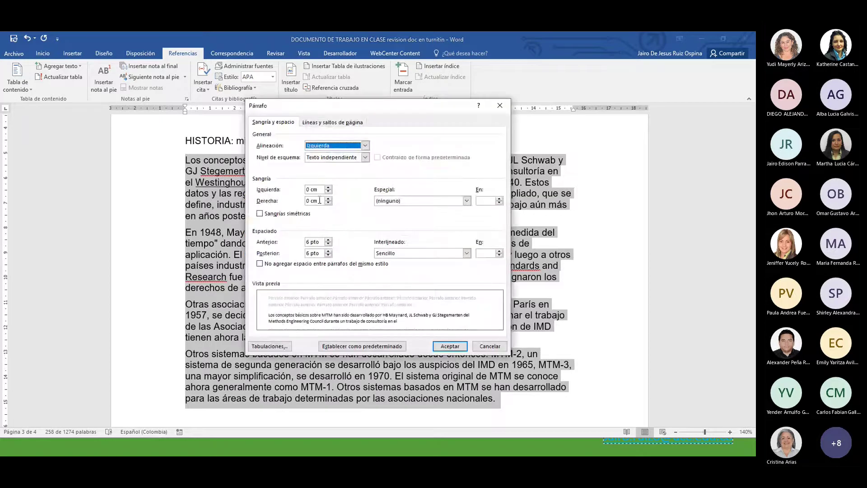
left_click(328, 188)
left_click(328, 187)
left_click(327, 187)
left_click(450, 346)
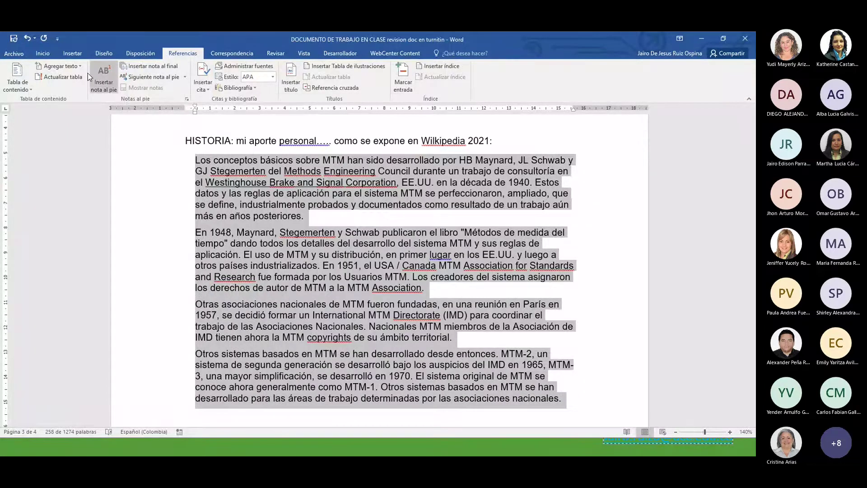
Set the font size of the HISTORIA heading line to 12
left_click(43, 54)
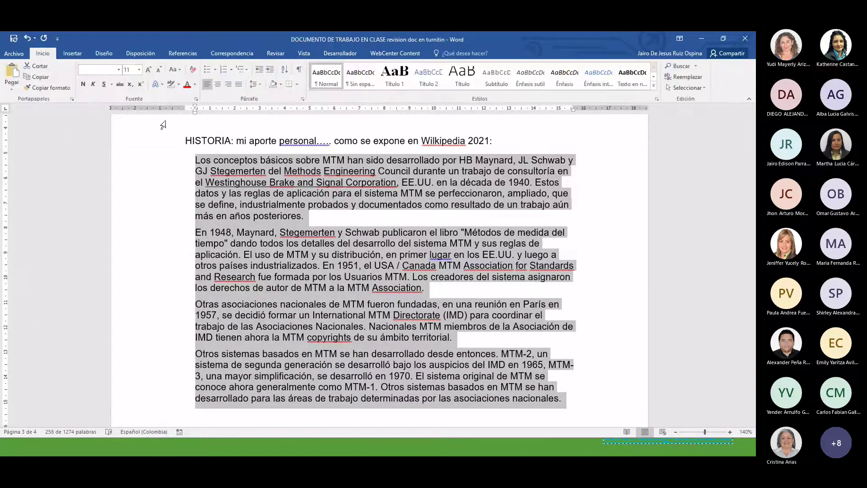
left_click(206, 138)
left_click(253, 171)
left_click_drag(163, 141, 162, 129)
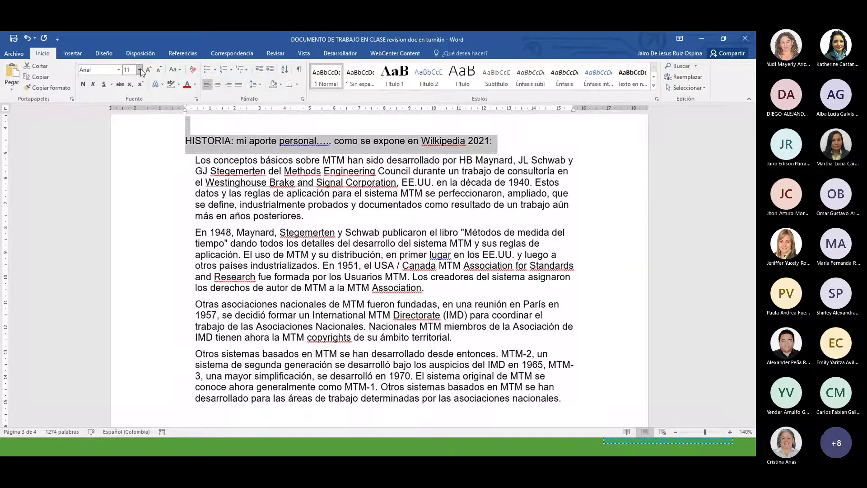
left_click(139, 70)
left_click(129, 116)
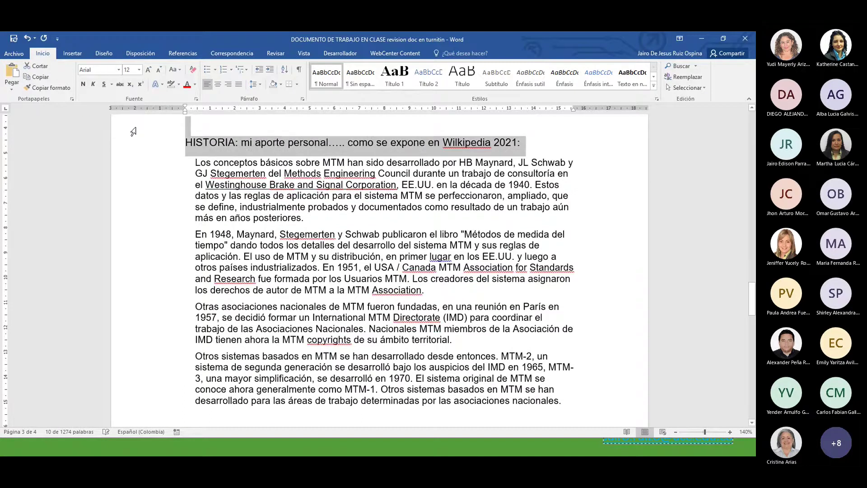
Highlight the "Wilkipedia 2021:" reference and the indented paragraphs below it, and look over the whole quoted section
left_click(193, 165)
left_click_drag(193, 165, 562, 402)
left_click(431, 196)
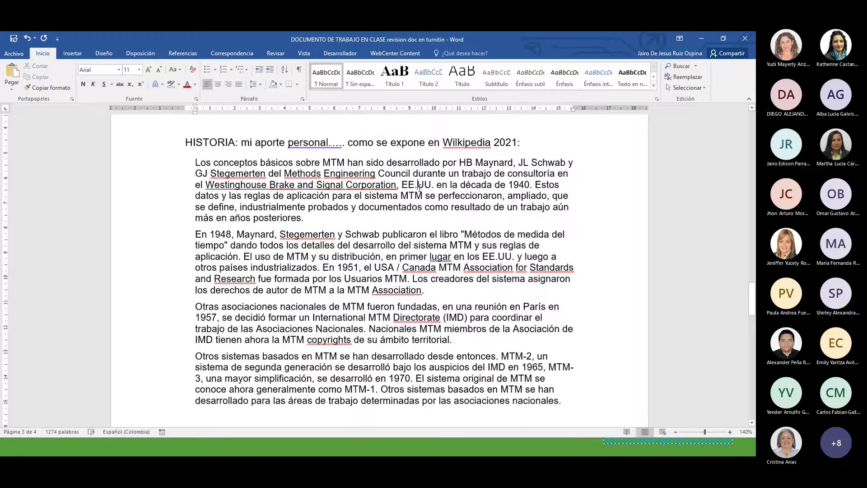
left_click_drag(518, 144, 443, 143)
left_click(399, 196)
left_click_drag(195, 164, 573, 268)
left_click(432, 315)
scroll(574, 406, "down", 1)
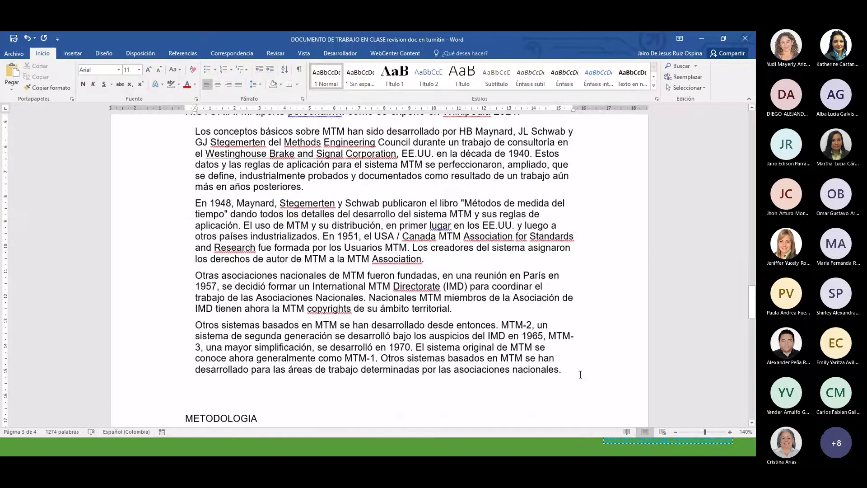
scroll(459, 281, "up", 2)
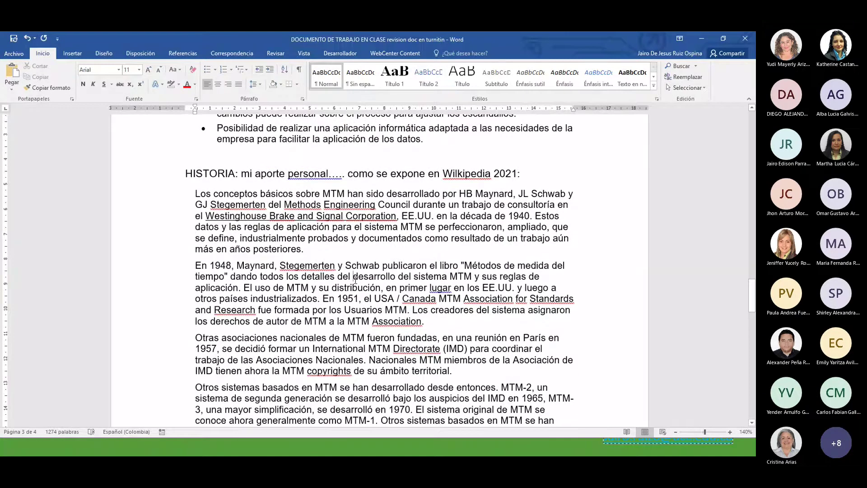
scroll(460, 281, "down", 2)
scroll(407, 252, "up", 3)
left_click(401, 235)
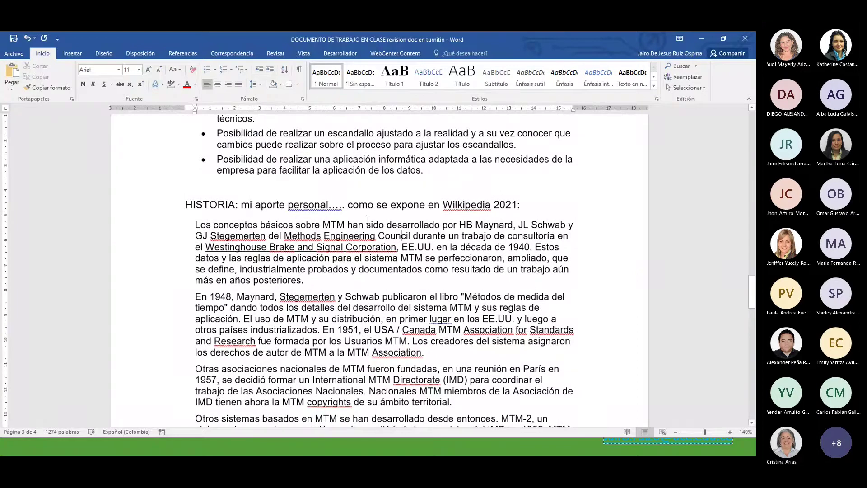
Highlight the personal contribution and source wording in the HISTORIA heading, and review the quoted paragraphs down to METODOLOGIA
left_click_drag(520, 208, 275, 208)
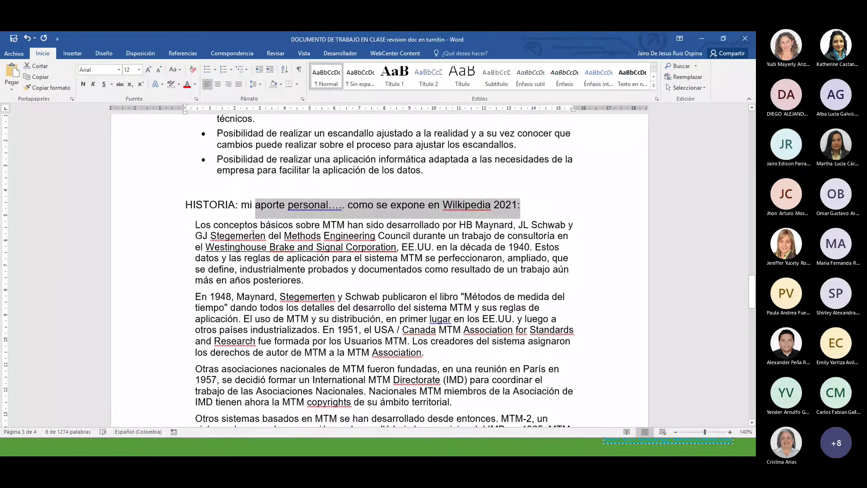
left_click(239, 234)
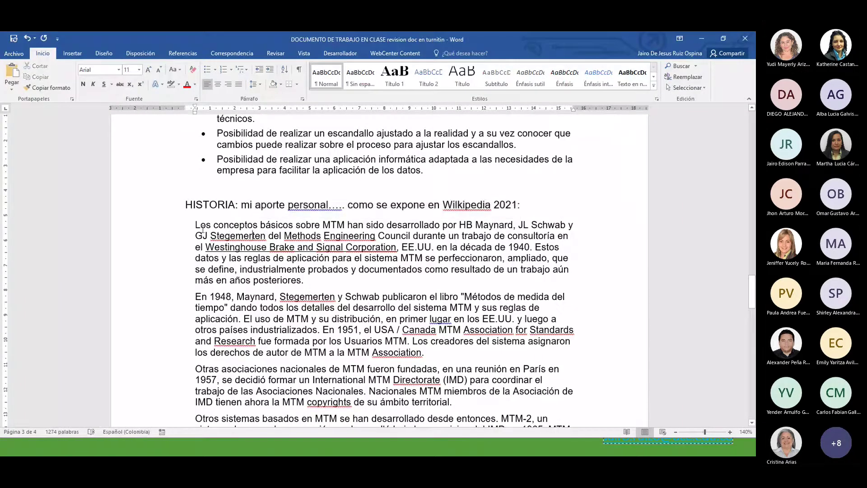
left_click_drag(529, 206, 310, 199)
left_click(404, 304)
scroll(404, 304, "down", 3)
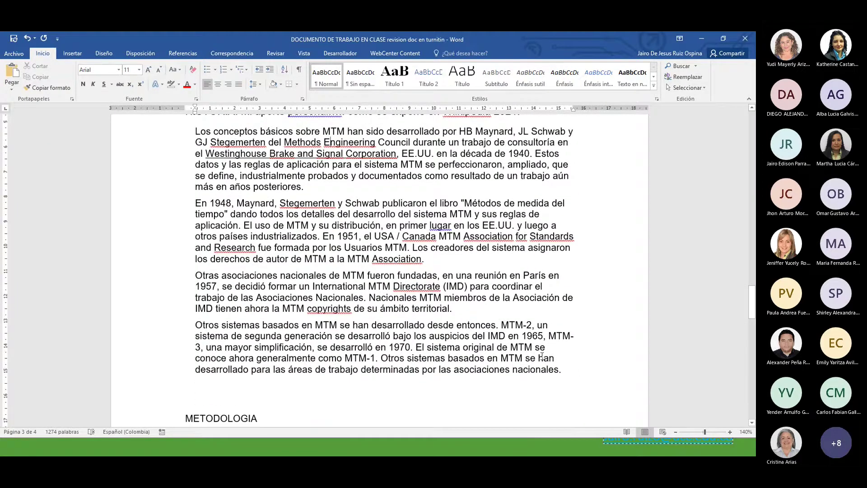
Highlight the four quoted paragraphs under the HISTORIA heading to review the indented block, and clear the selection
scroll(339, 246, "up", 1)
left_click_drag(196, 165, 566, 400)
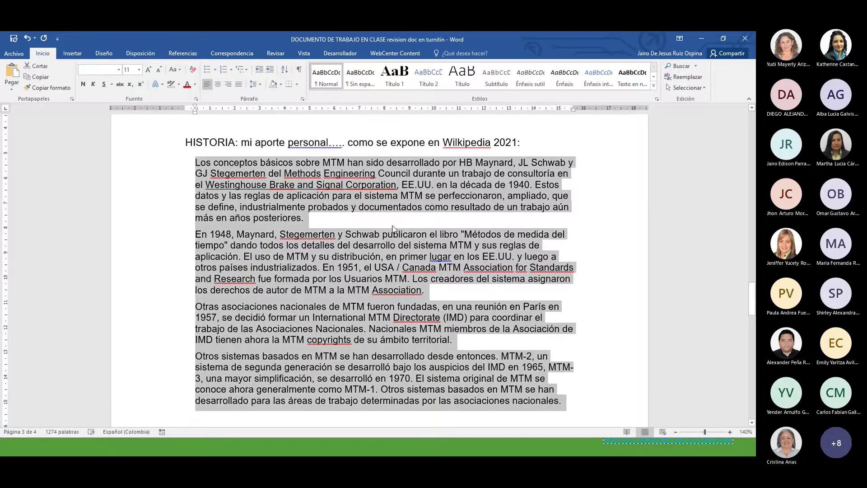
left_click(378, 196)
scroll(432, 167, "up", 4)
Switch to Turnitin in the browser and go from the Modulo 1 inbox back to the BIOLOGIA class home page
key("alt+Tab")
key("alt+Tab")
key("alt+Tab")
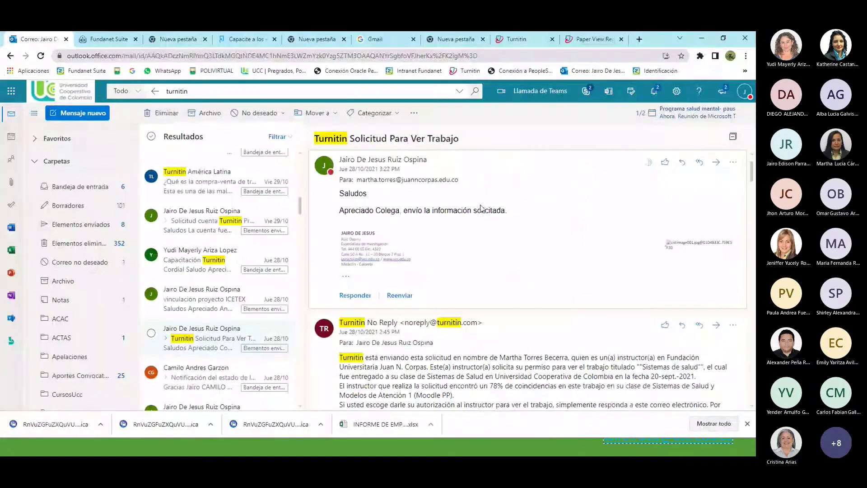
left_click(519, 40)
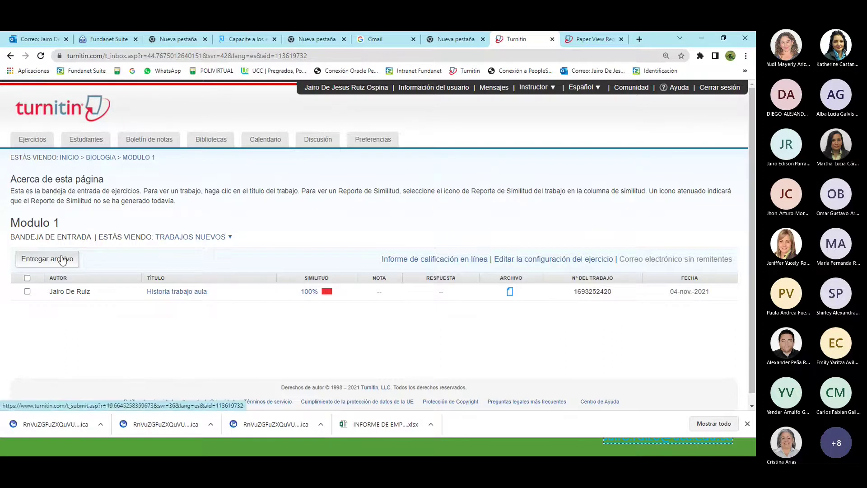
left_click(132, 158)
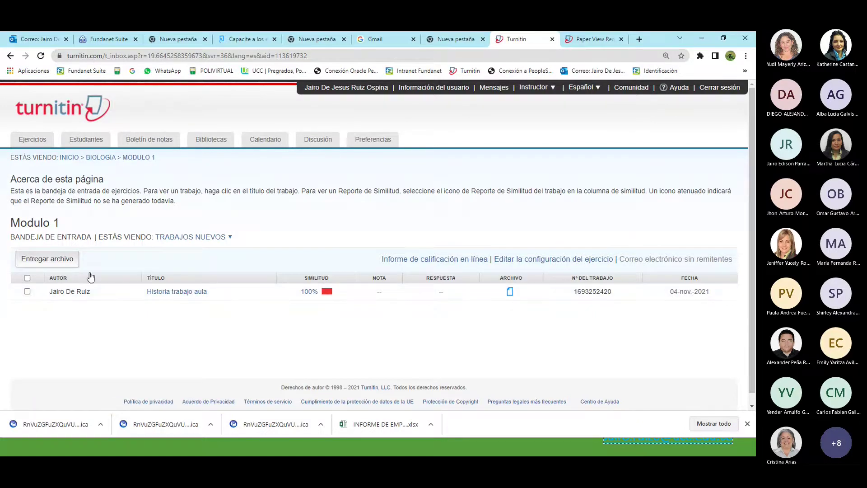
left_click(93, 159)
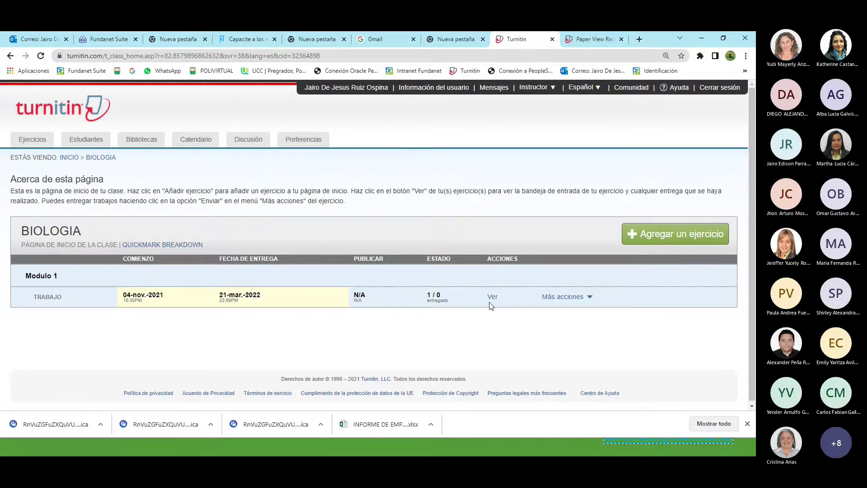
Show the additional actions for the Modulo 1 assignment, open its inbox and start a new file submission
left_click(562, 297)
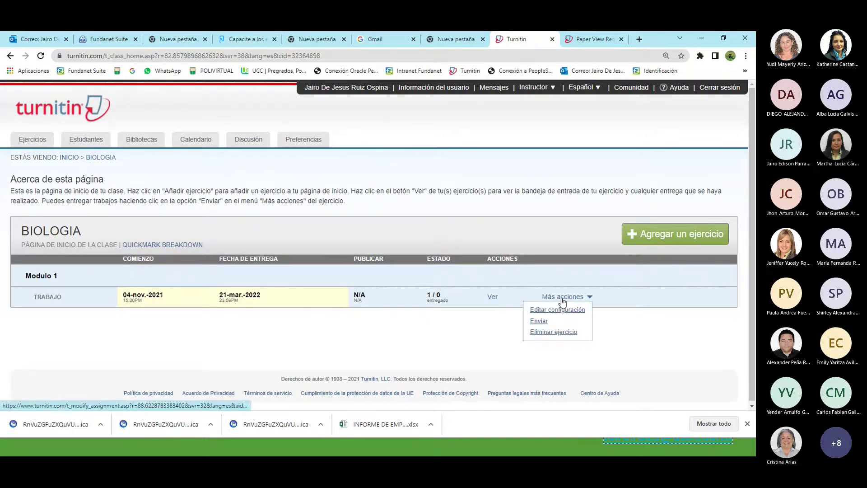
left_click(493, 297)
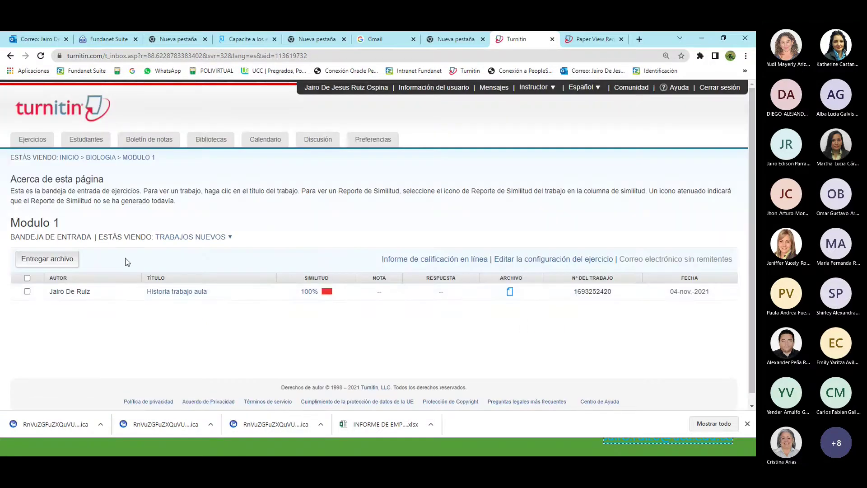
left_click(63, 261)
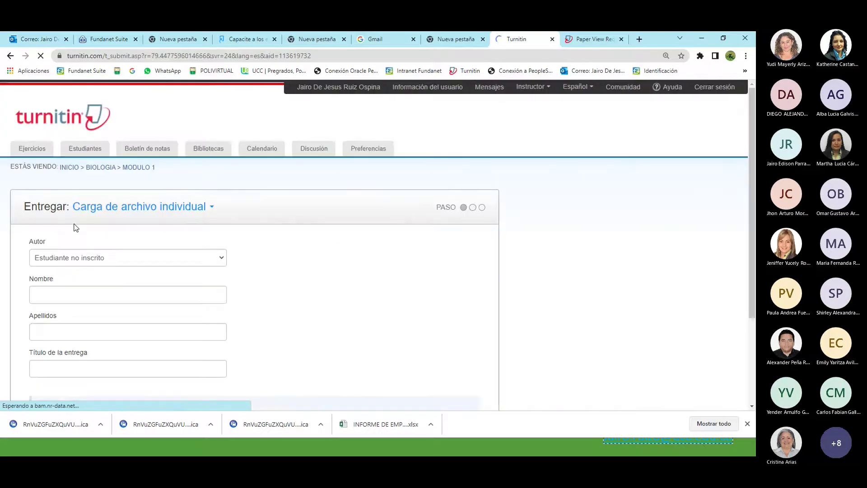
Fill in the author's first and last name on the individual file submission form from the saved autofill entry
scroll(73, 235, "down", 2)
left_click(69, 201)
left_click(58, 226)
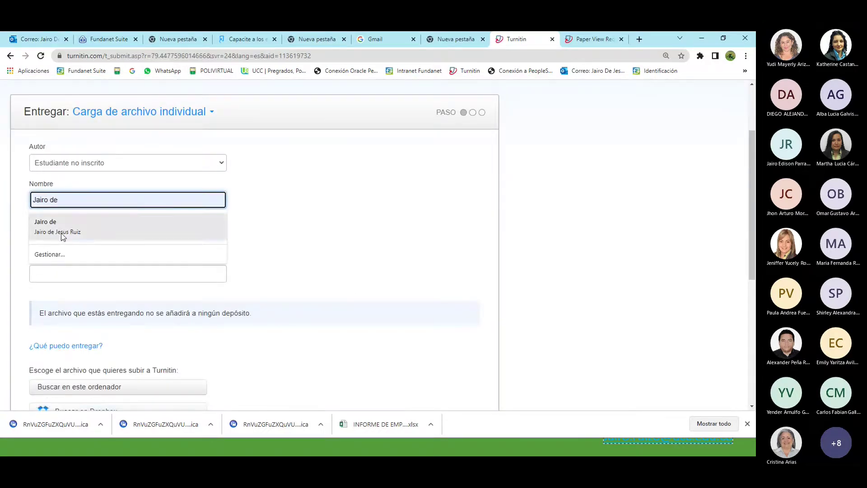
Title the submission "Métodos y tiempos", correcting the spelling of the first word with the suggested accent
left_click(59, 277)
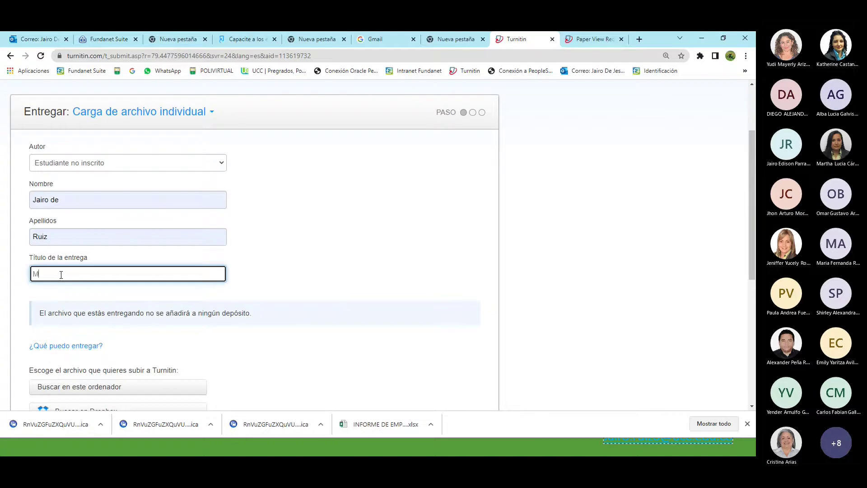
type("Metodos y")
right_click(46, 276)
left_click(68, 284)
scroll(115, 329, "down", 2)
scroll(102, 278, "up", 3)
scroll(104, 262, "down", 3)
scroll(112, 231, "up", 2)
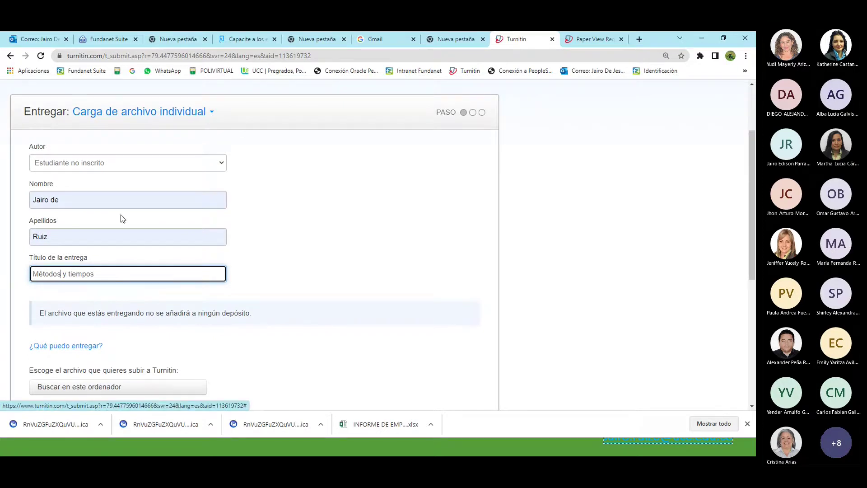
Browse this computer for the submission file in DIRECCION DE INVESTIGACION 2021 > TURNITIN > CAPACITACION
scroll(118, 239, "down", 2)
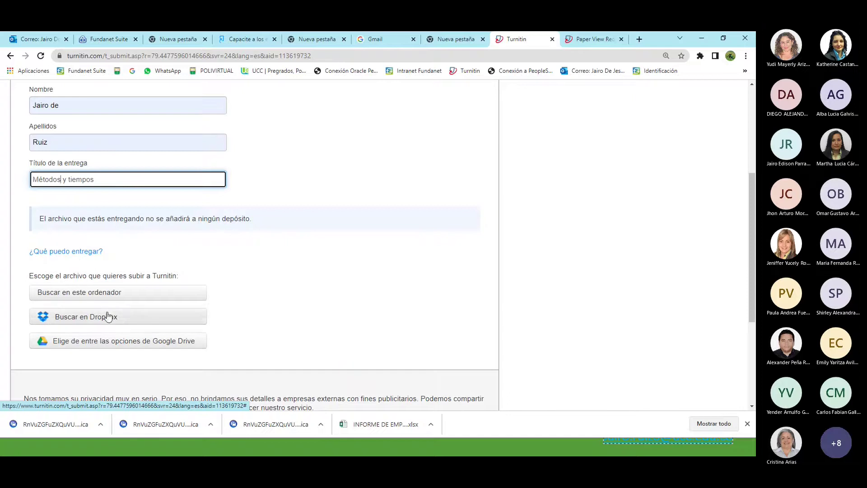
left_click(77, 293)
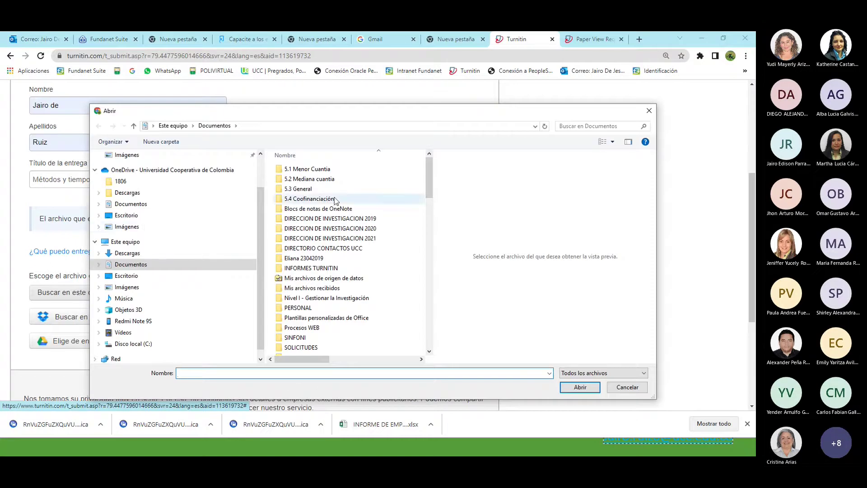
double_click(357, 239)
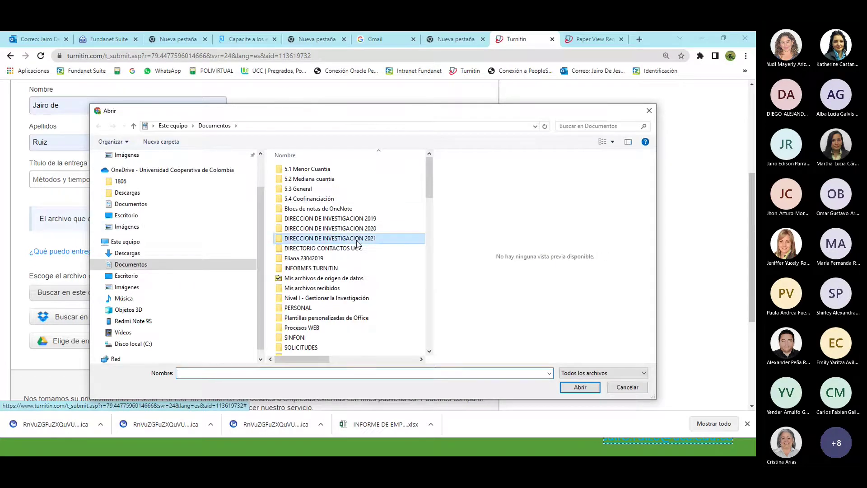
scroll(333, 235, "down", 1)
left_click(302, 320)
double_click(302, 321)
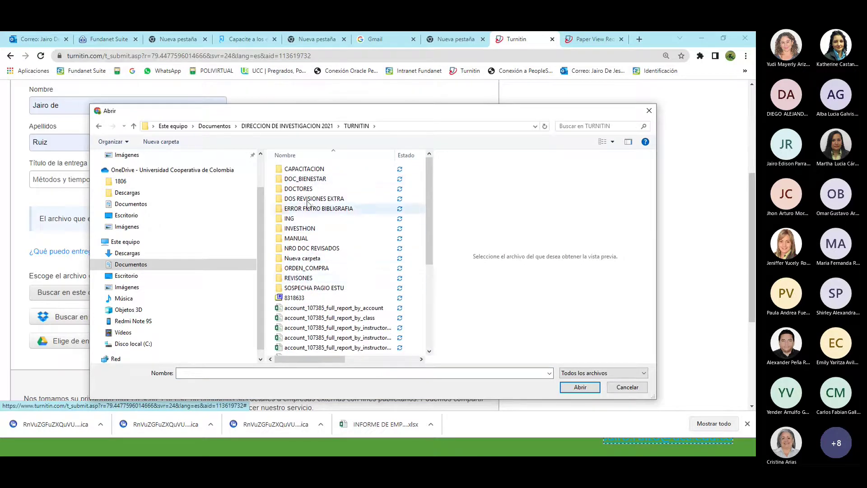
double_click(306, 170)
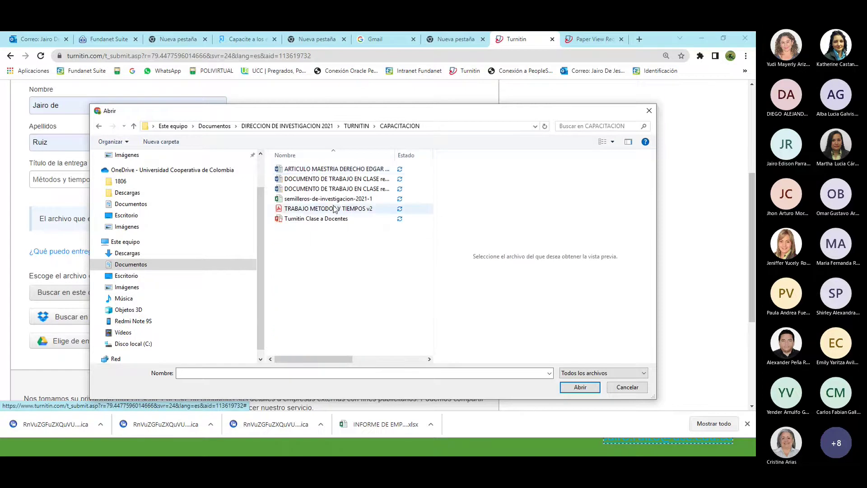
Widen the name column to read full file names, check the name in Word, and attach "DOCUMENTO DE TRABAJO EN CLASE revision doc en turnitin"
left_click_drag(395, 155, 534, 167)
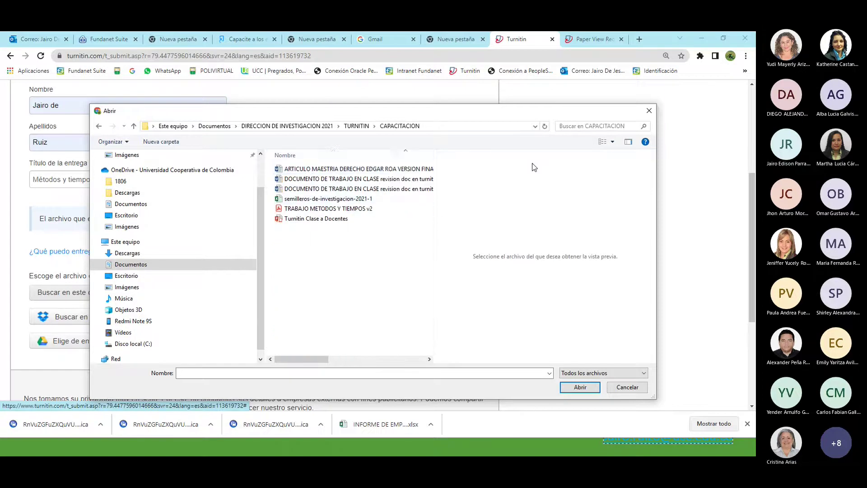
double_click(435, 156)
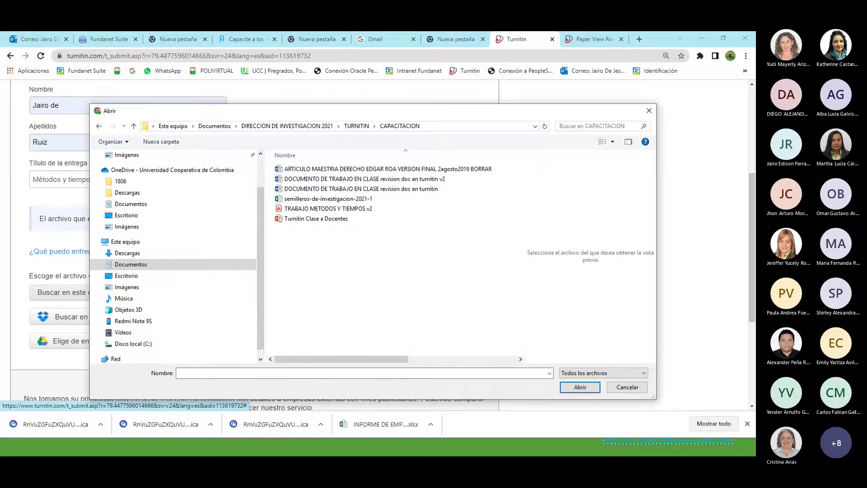
key("alt+Tab")
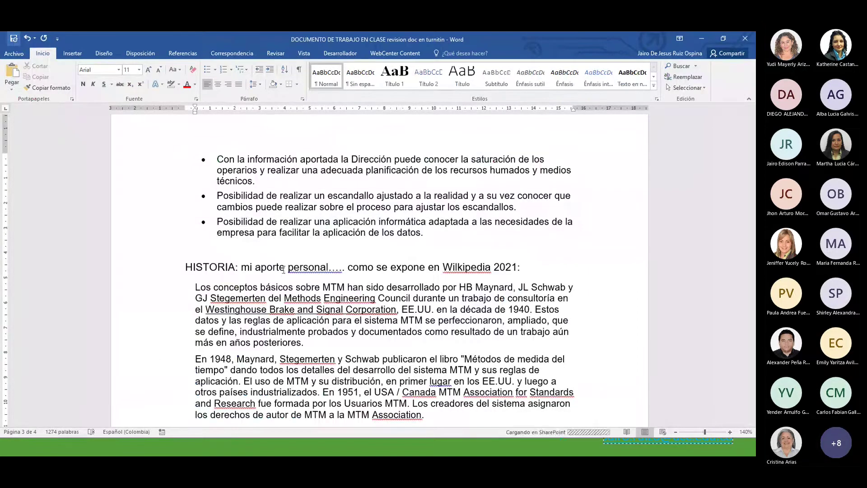
key("alt+Tab")
left_click(399, 192)
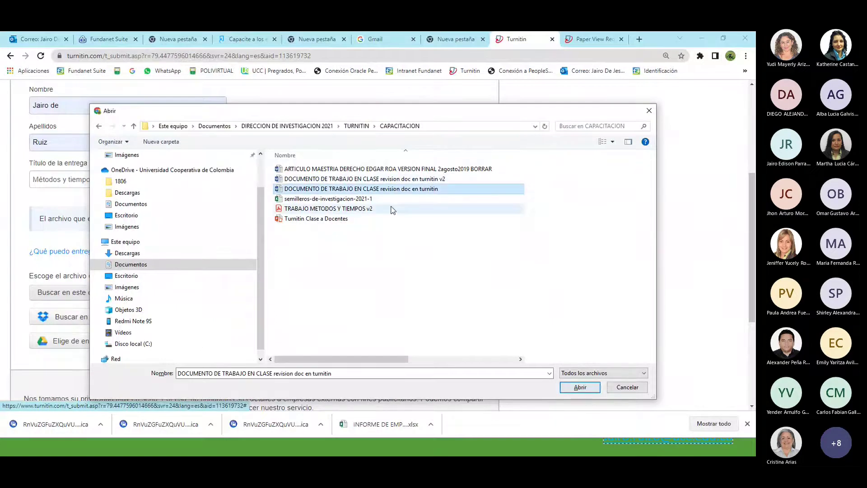
left_click(580, 387)
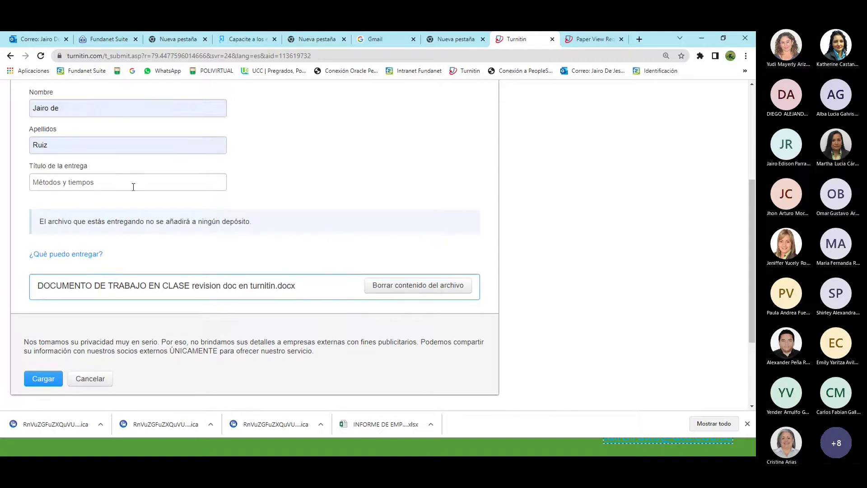
Review the author, title and attached file on the submission form, and upload the document
scroll(118, 199, "up", 3)
scroll(69, 310, "down", 2)
scroll(55, 196, "up", 1)
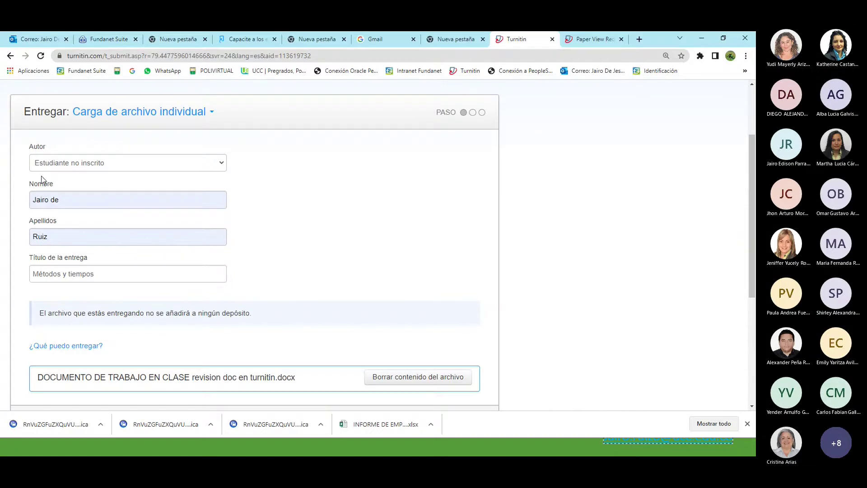
scroll(113, 256, "down", 4)
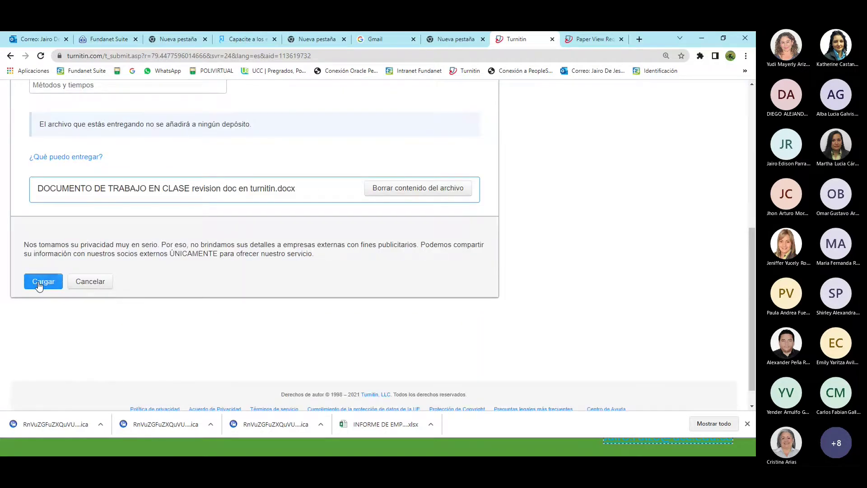
left_click(39, 283)
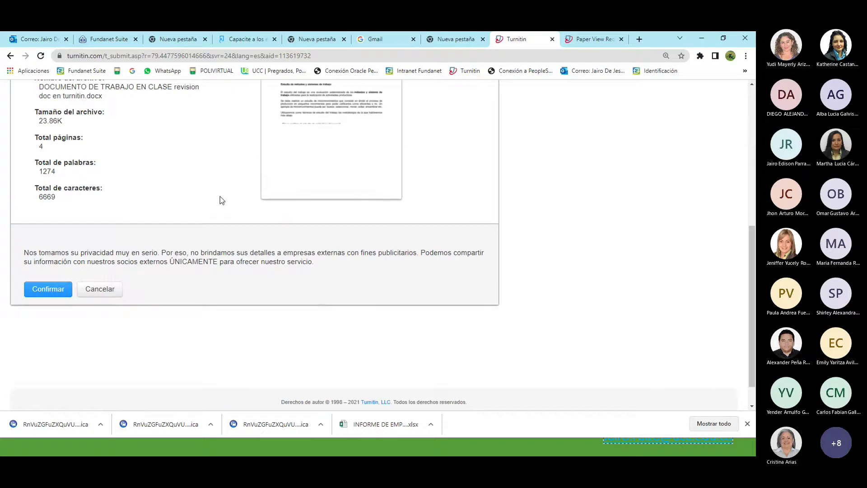
Check the uploaded file's details, including its page, word and character totals, and confirm the submission
scroll(337, 126, "up", 4)
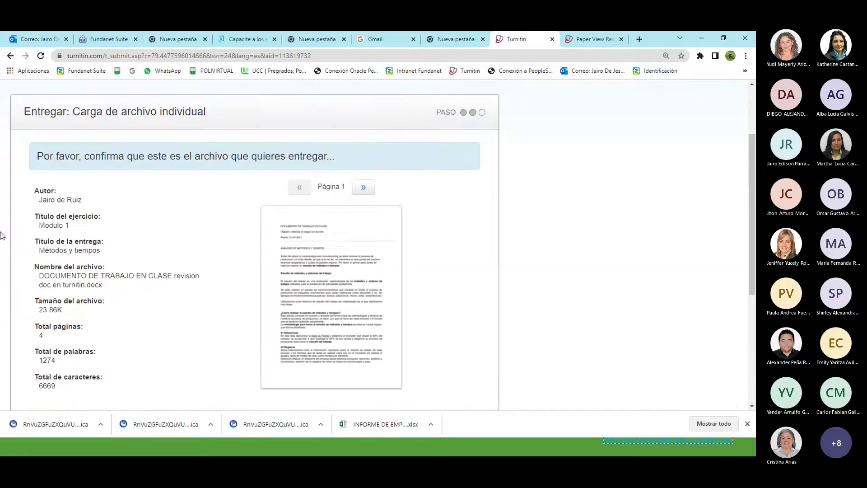
left_click_drag(57, 334, 25, 337)
scroll(45, 253, "down", 3)
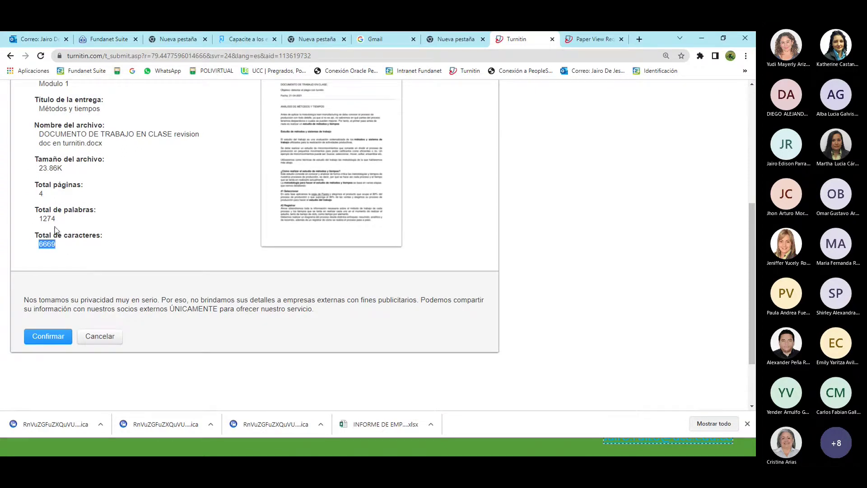
scroll(74, 237, "up", 2)
scroll(68, 225, "down", 1)
scroll(66, 222, "down", 2)
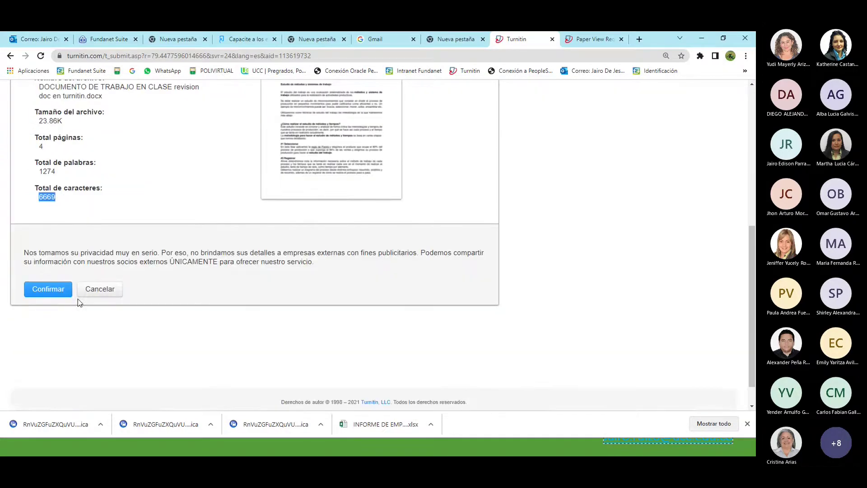
left_click(45, 289)
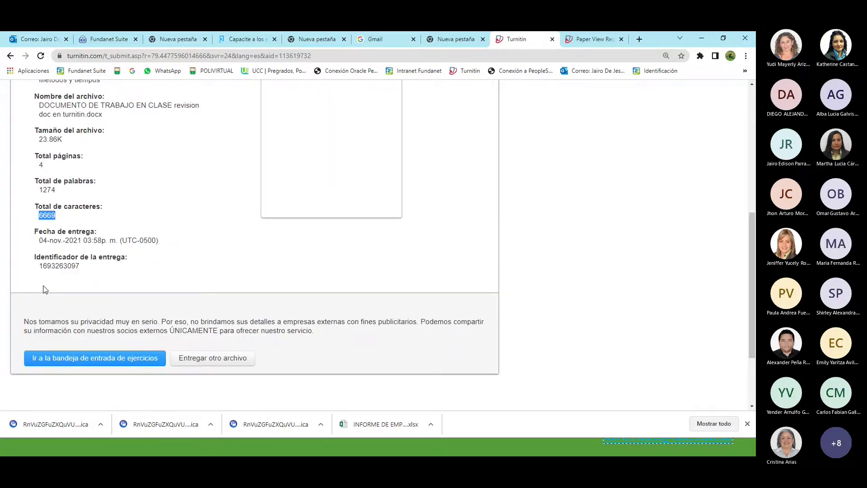
Look over the digital receipt for the submission and return to the assignment inbox
scroll(111, 324, "up", 3)
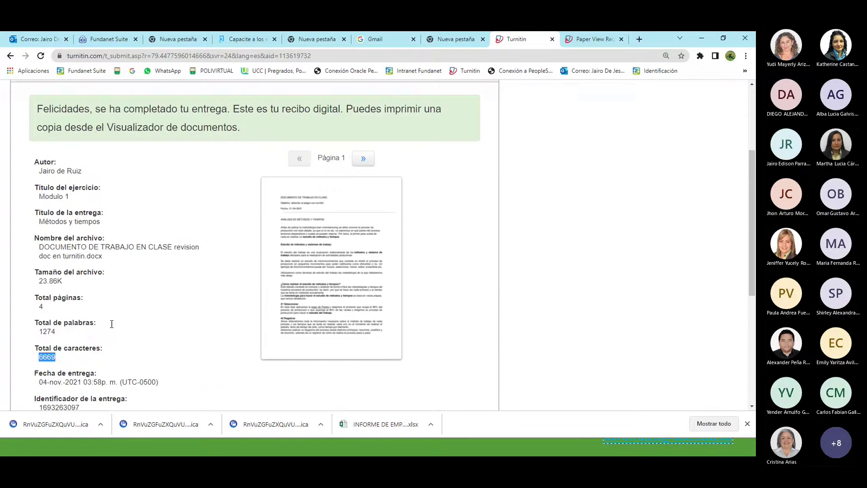
scroll(63, 271, "down", 3)
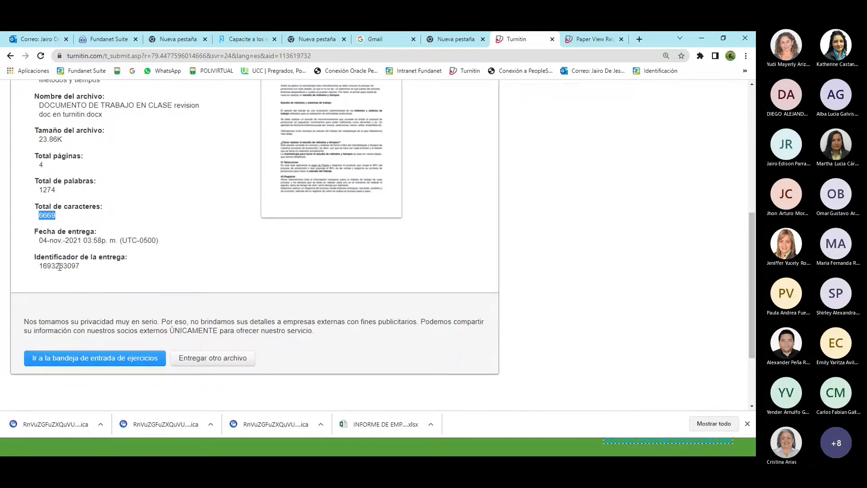
left_click(73, 357)
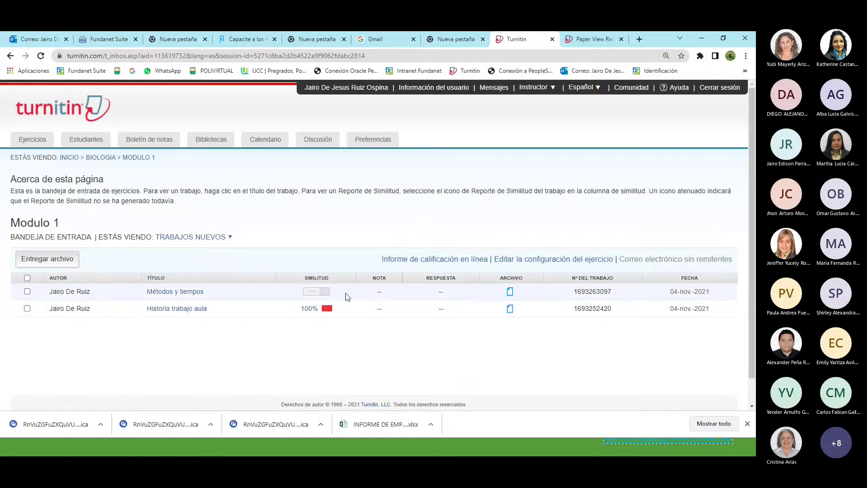
Point out the similarity score of "Historia trabajo aula" and the newly submitted "Métodos y tiempos" in the inbox
left_click_drag(344, 313, 299, 312)
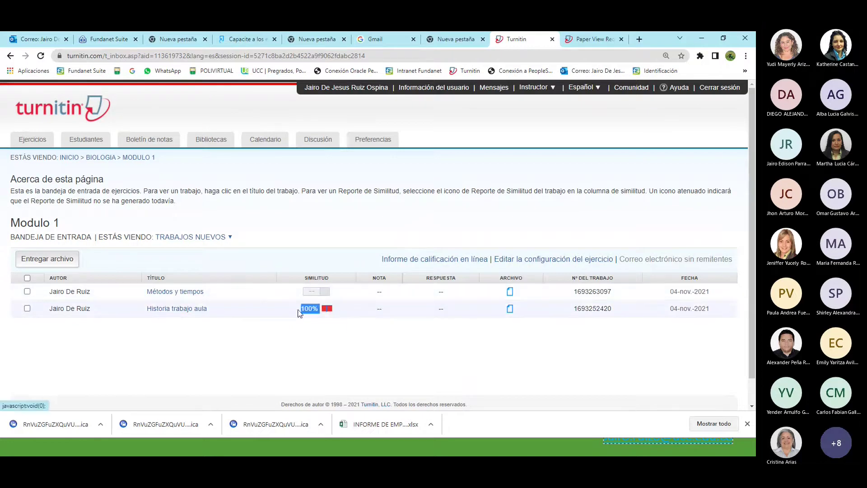
left_click_drag(209, 292, 144, 292)
left_click(220, 337)
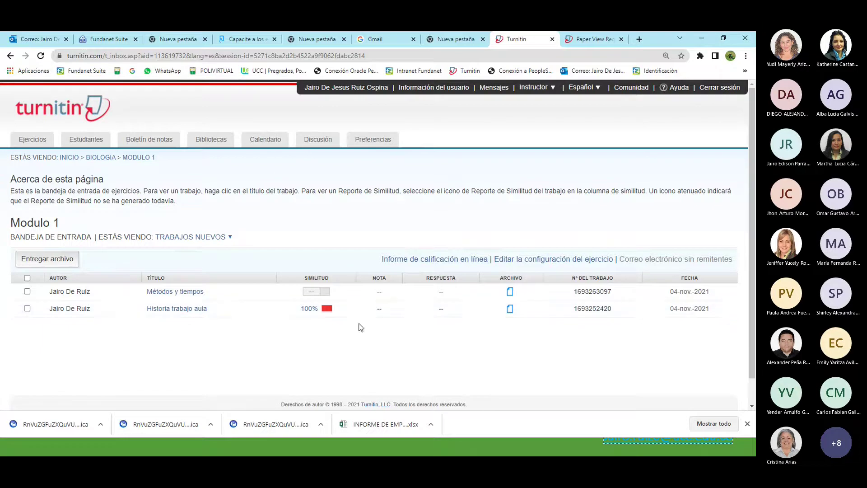
Switch to the "Turnitin Clase a Docentes" presentation in PowerPoint and exit the slide show
key("alt+Tab")
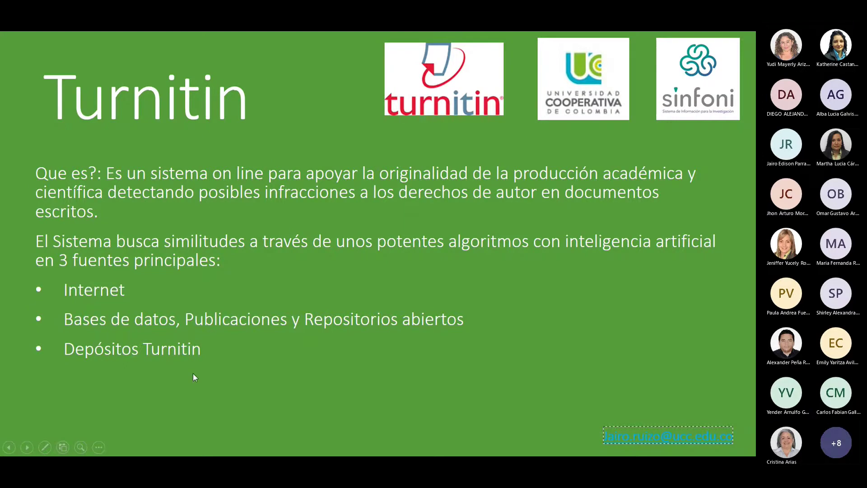
key("Escape")
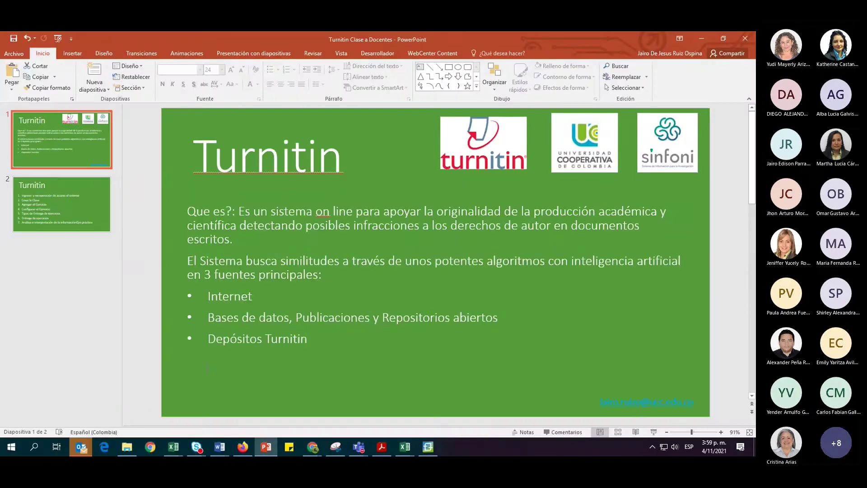
Switch back to the Modulo 1 inbox in Turnitin and reload it to update the similarity scores
key("alt+Tab")
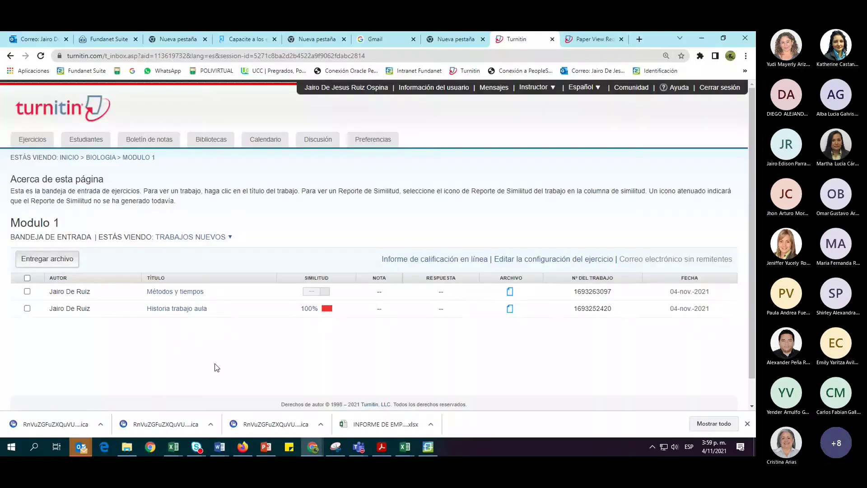
left_click(41, 56)
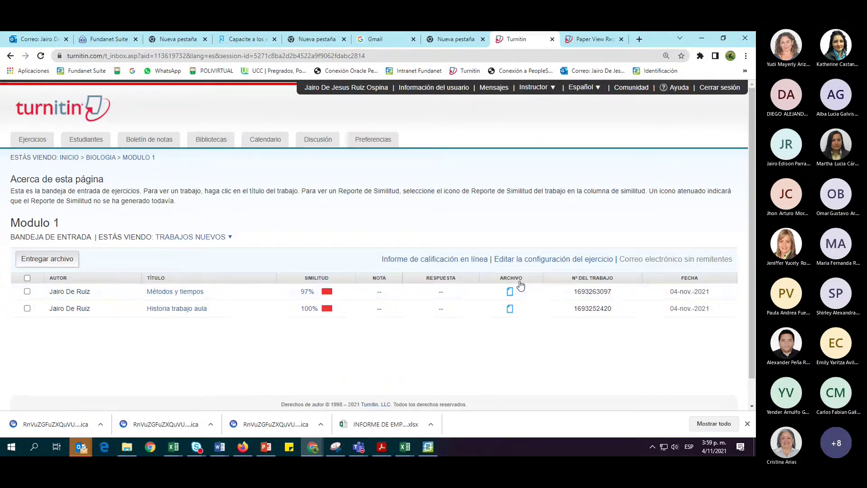
Point out the paper number and date of "Métodos y tiempos" and the submission date of "Historia trabajo aula"
left_click_drag(616, 295, 573, 291)
left_click_drag(716, 297, 667, 291)
left_click(391, 337)
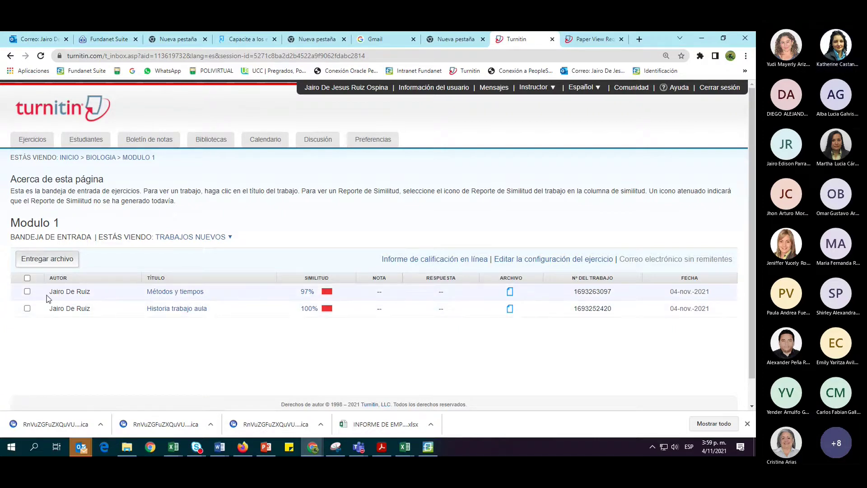
left_click_drag(699, 337, 658, 309)
left_click(563, 330)
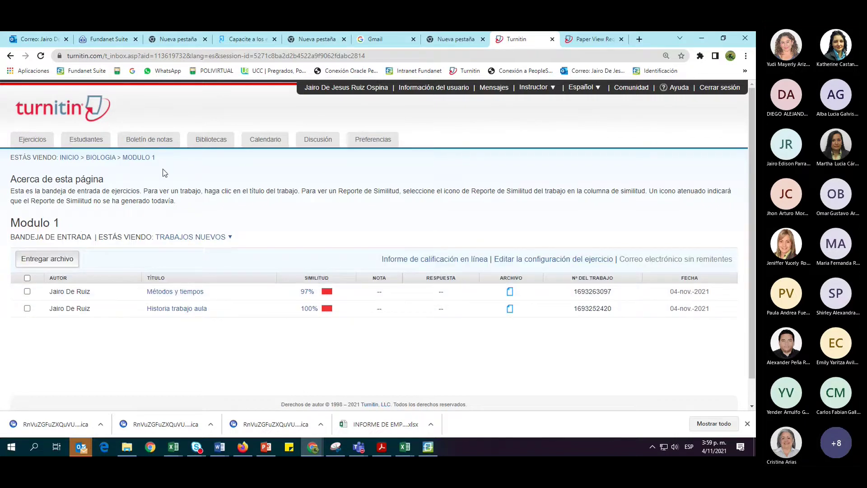
Point out the BIOLOGIA > MODULO 1 location path above the inbox and clear the text highlighting
left_click_drag(158, 157, 77, 158)
left_click(311, 395)
left_click_drag(372, 336, 182, 351)
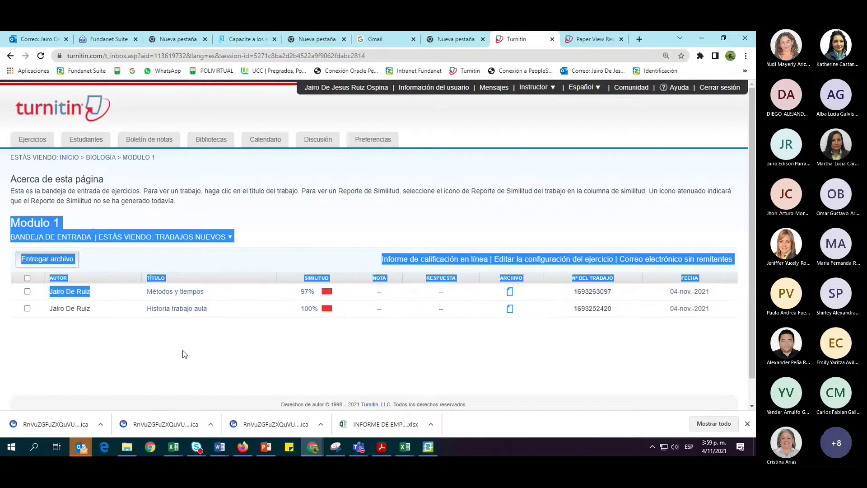
left_click(226, 339)
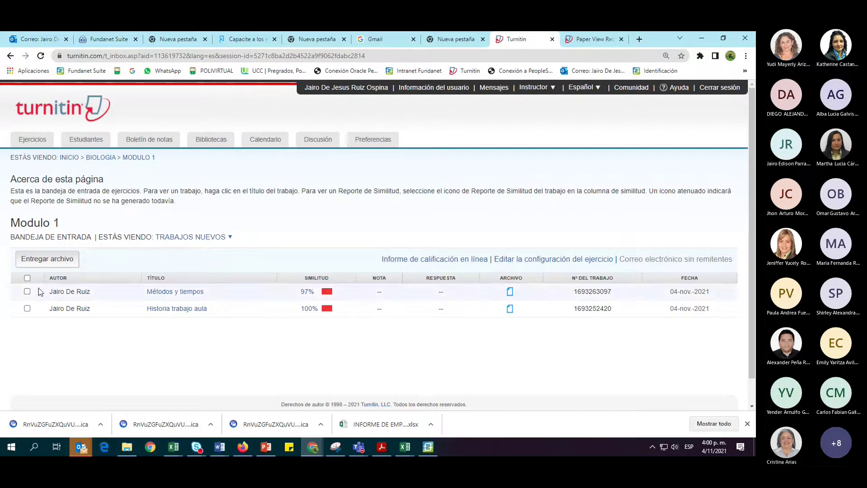
Select all submissions in the inbox to show the delete, download and move options, and clear the selection
left_click(27, 278)
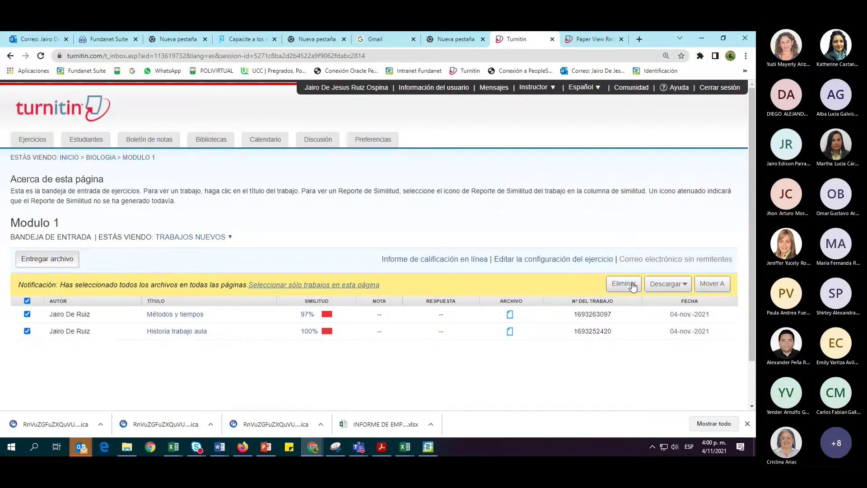
left_click(27, 300)
left_click(28, 280)
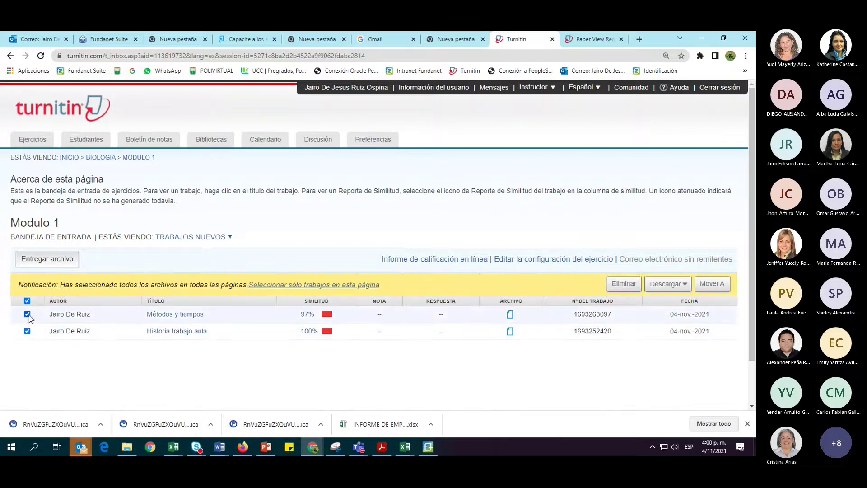
left_click(28, 314)
left_click(27, 331)
left_click(27, 279)
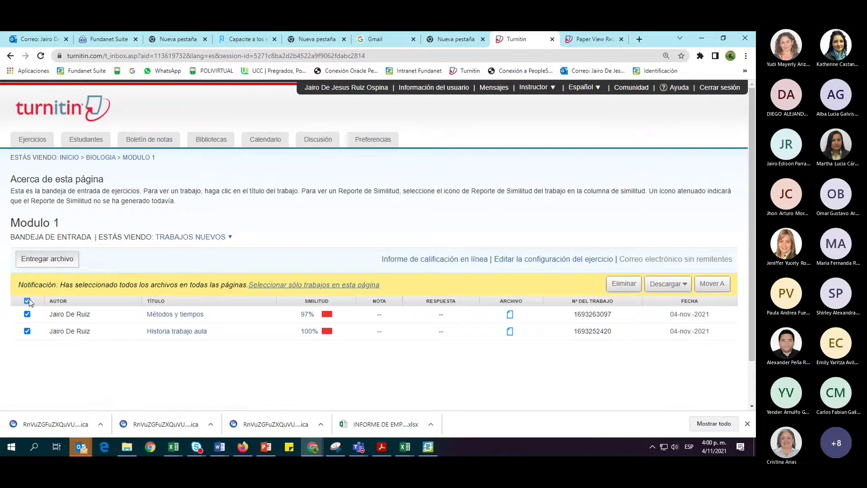
left_click(27, 301)
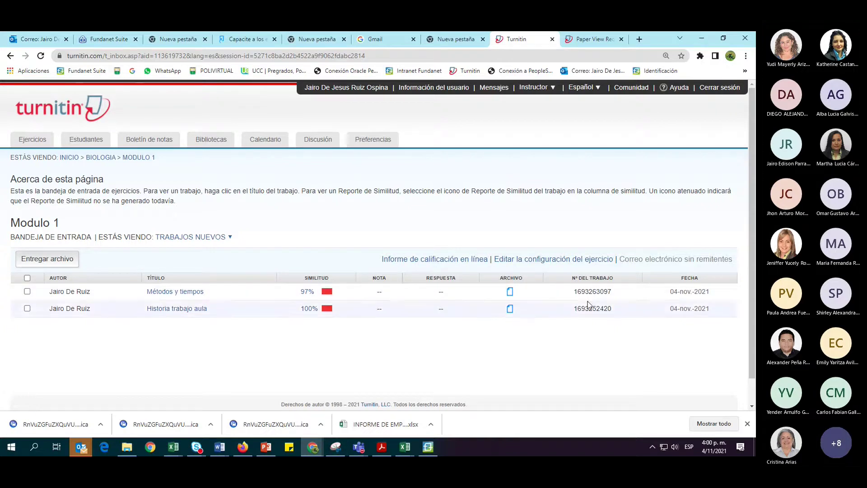
Highlight the paper number of the "Métodos y tiempos" submission
left_click_drag(617, 295, 581, 299)
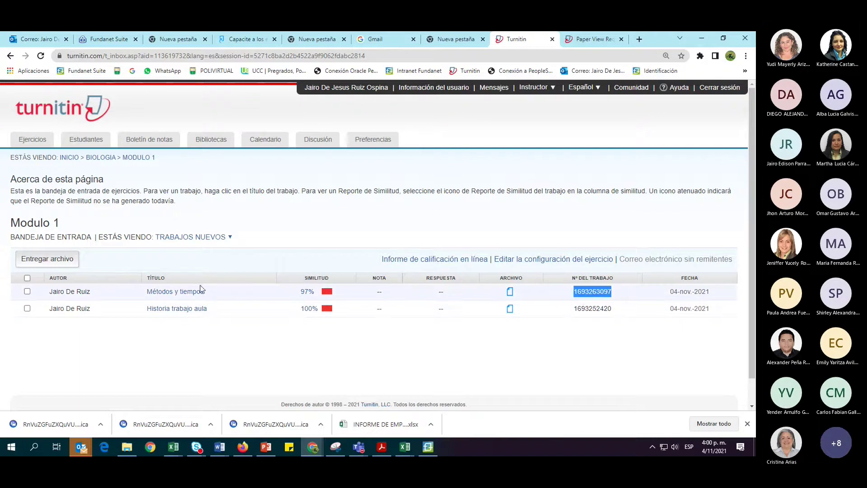